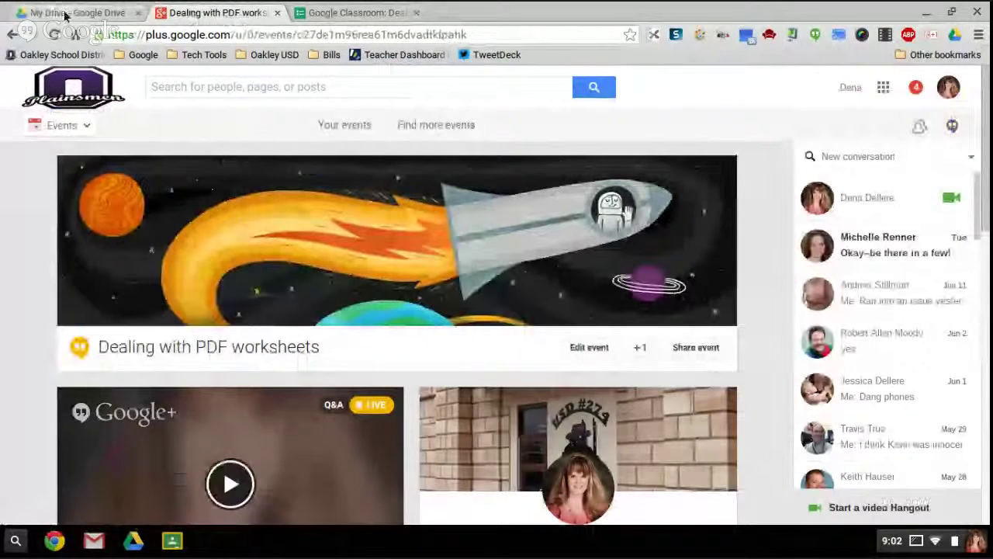
Switch to Google Drive, search for "geo" and open geo. vocab 17.pdf in the preview
left_click(59, 12)
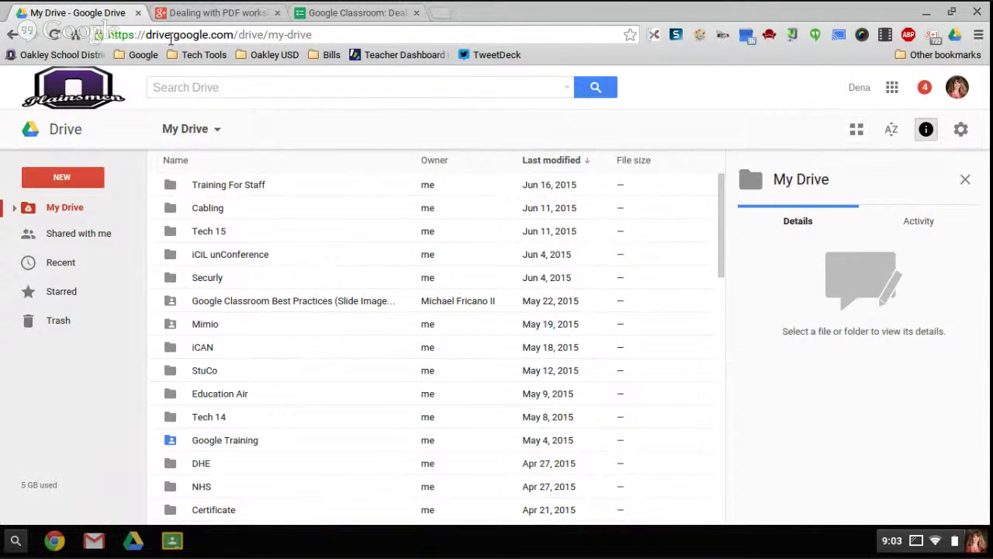
left_click(178, 85)
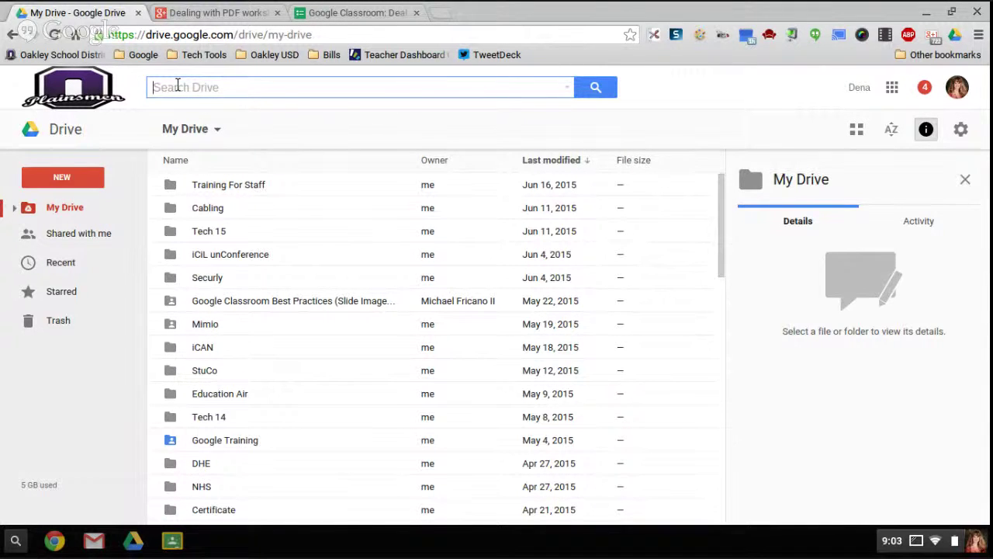
type("geo")
key("Return")
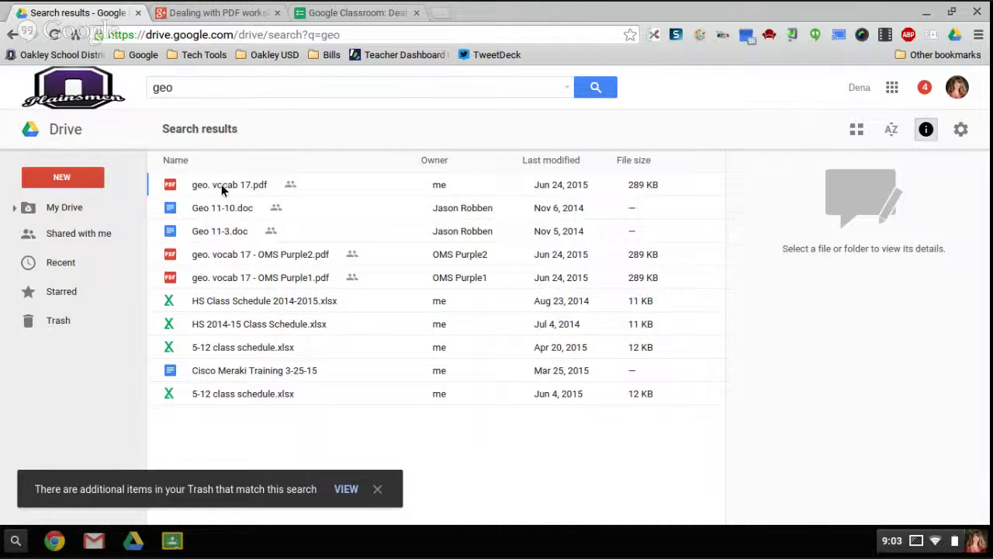
left_click(221, 186)
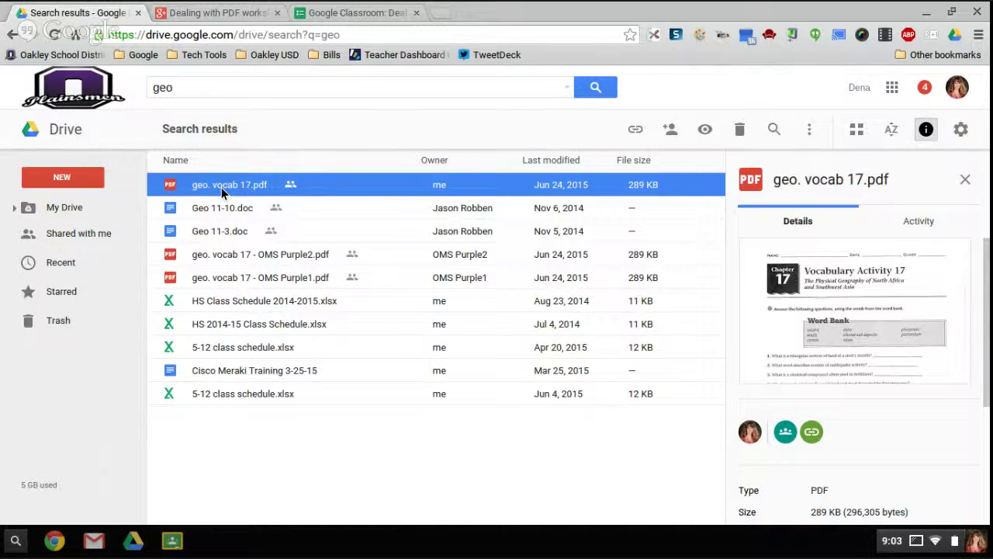
double_click(221, 187)
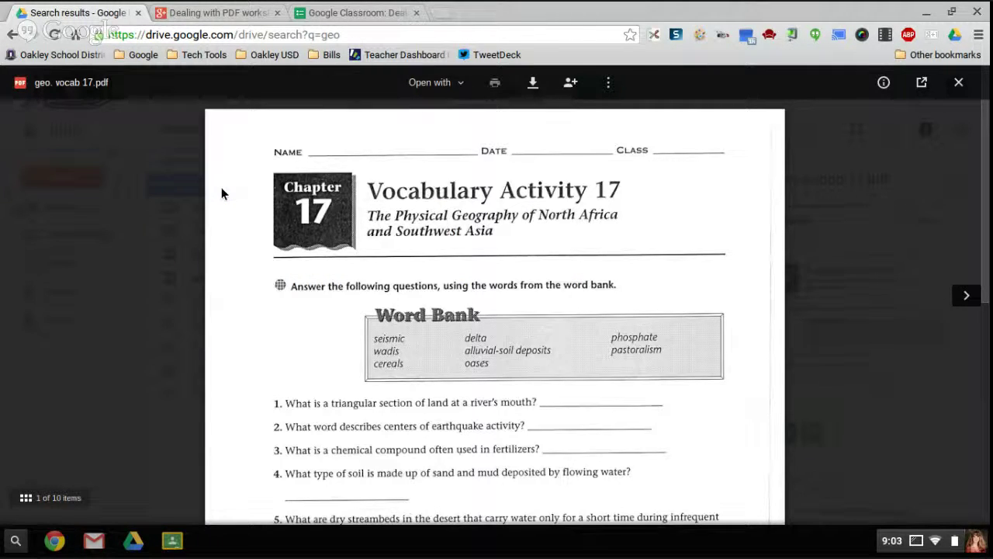
Open the previewed PDF with DocHub and dismiss the notice about the previously imported document
left_click(460, 84)
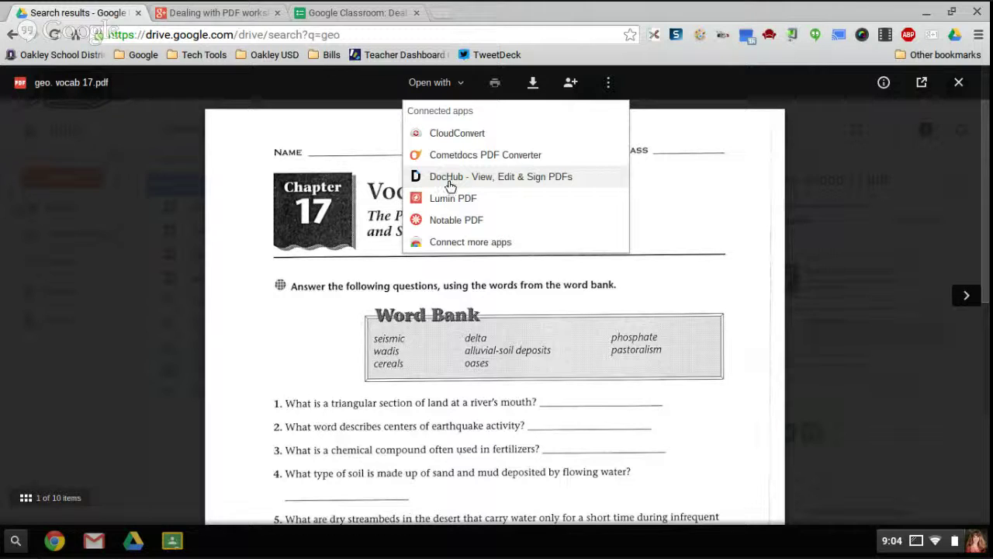
left_click(451, 185)
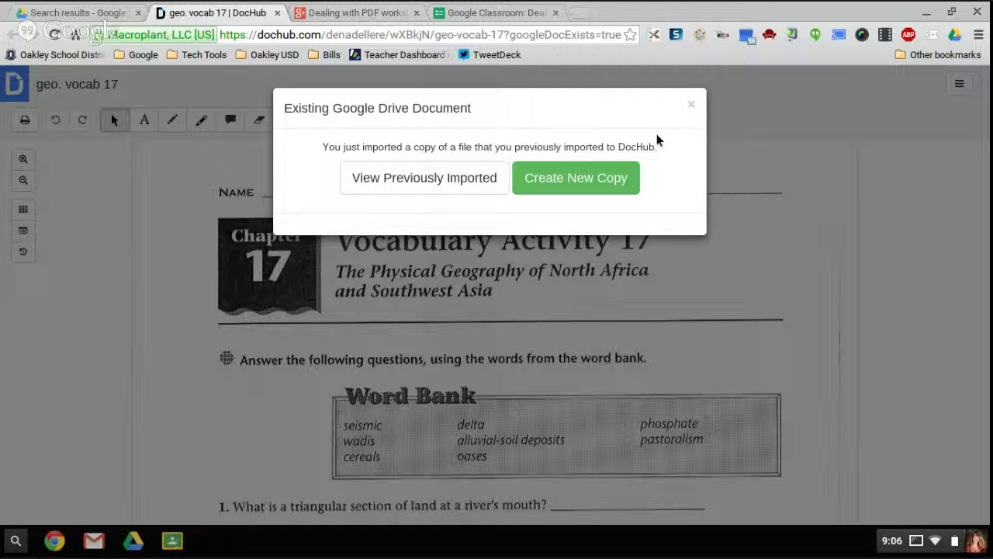
left_click(690, 109)
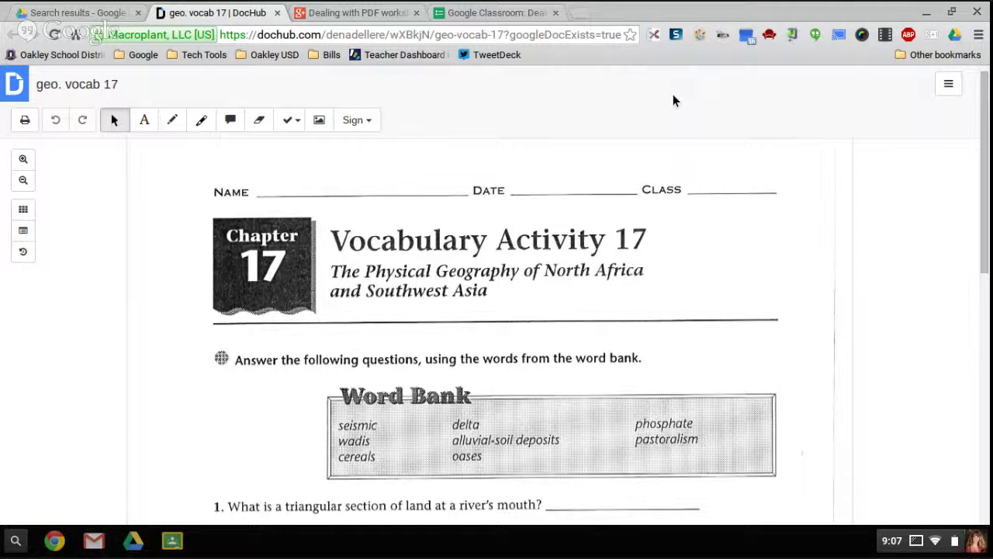
Add the text answer "Seismic" on the blank line of question 1 with the Text tool
scroll(261, 414, "down", 3)
scroll(261, 414, "down", 3)
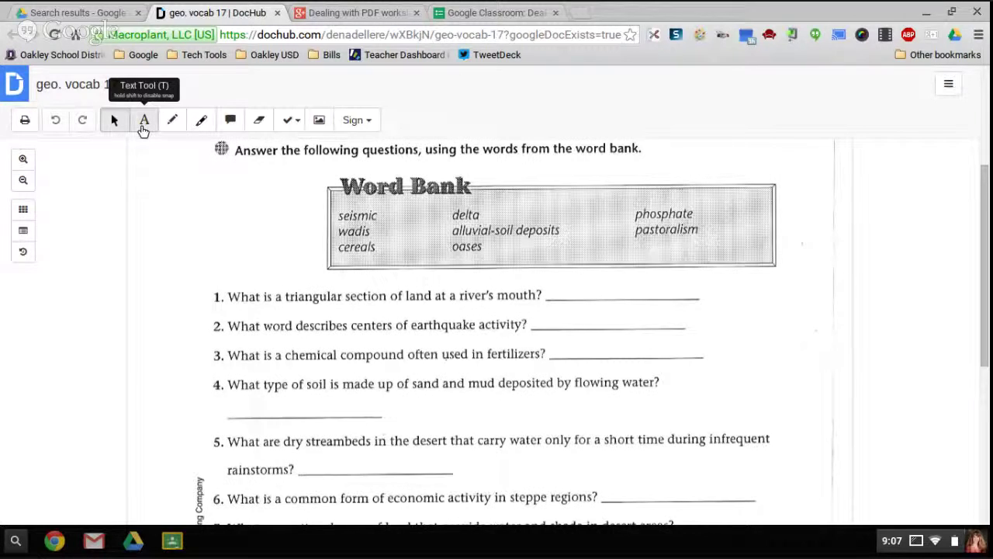
left_click(143, 121)
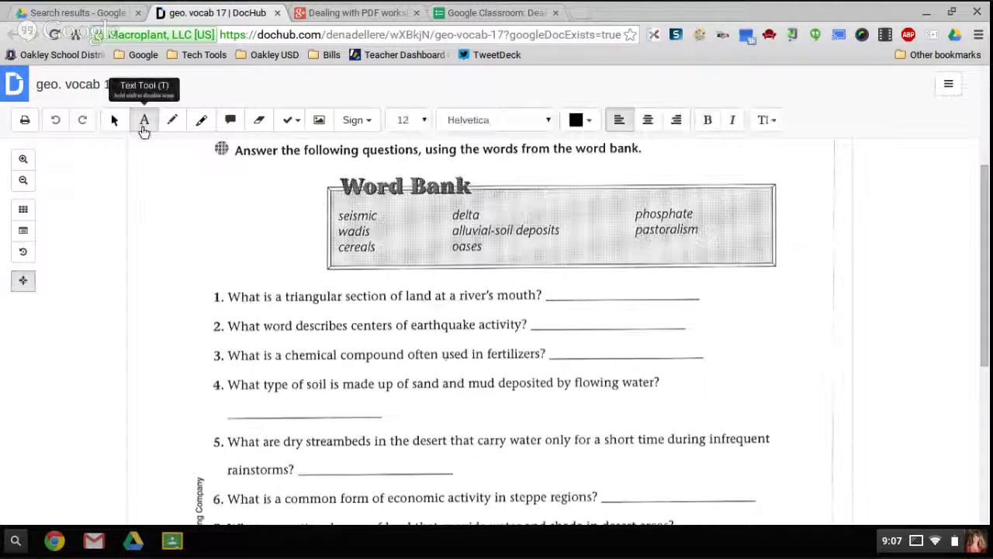
left_click(556, 290)
type("Sei")
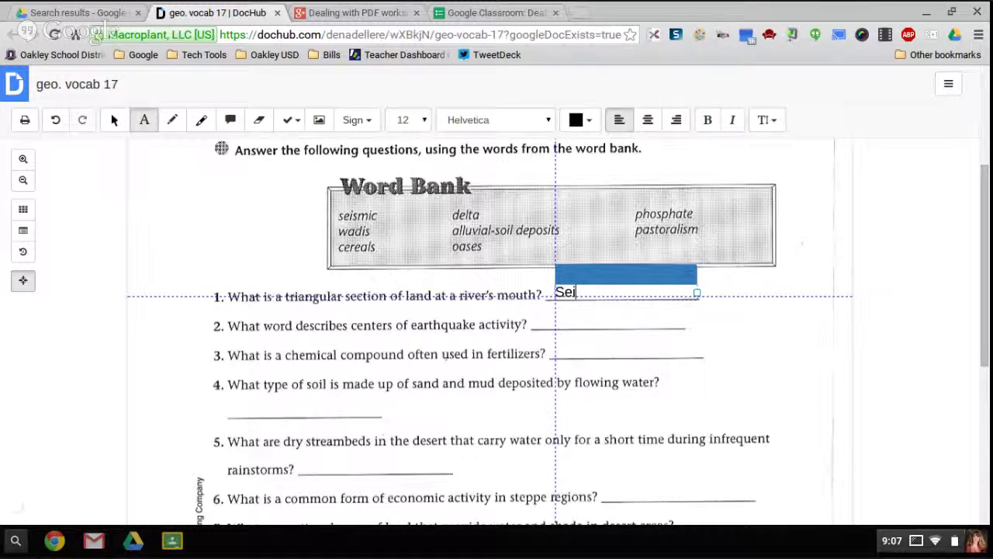
type("smic")
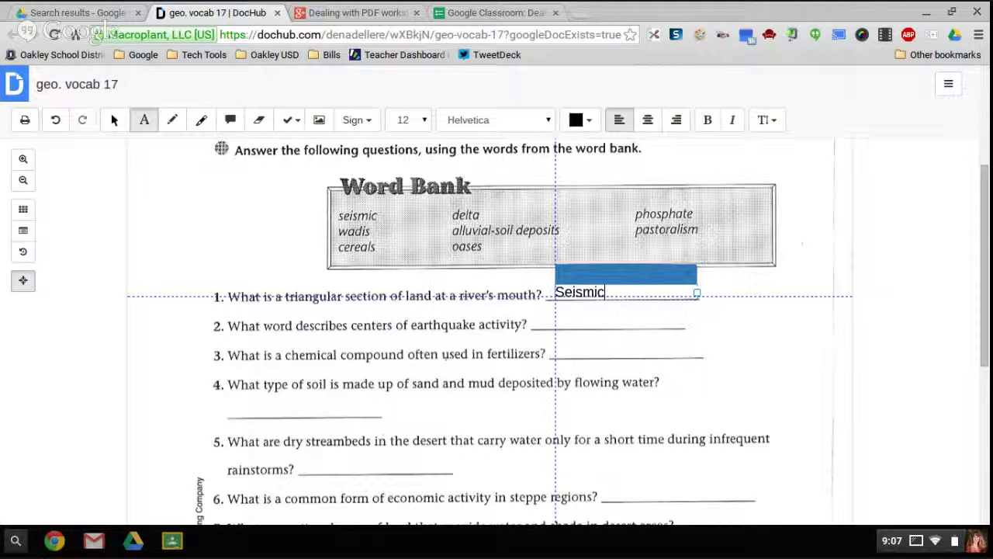
Add the text answers "Wagis" on the blank of question 2 and "cereals" on the blank of question 3
left_click(534, 323)
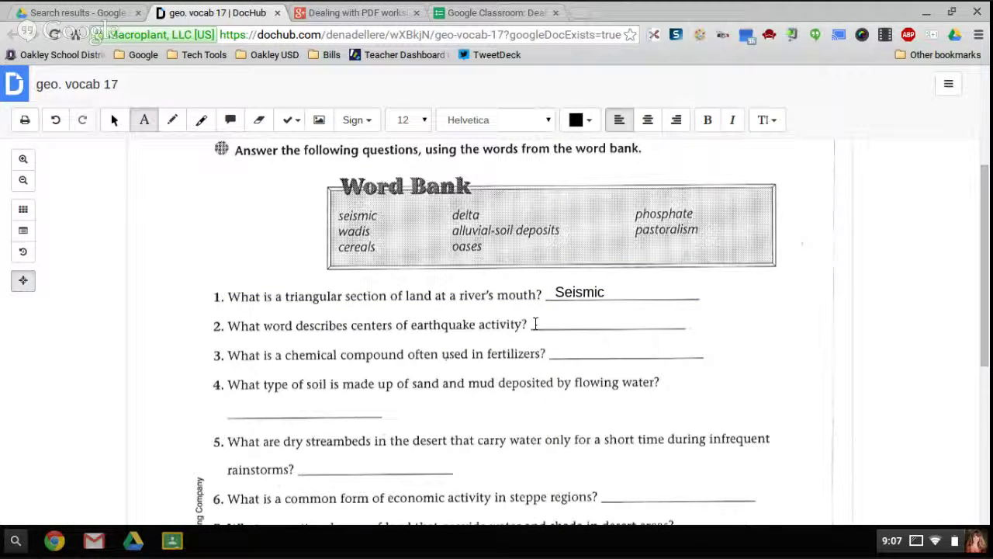
left_click(534, 324)
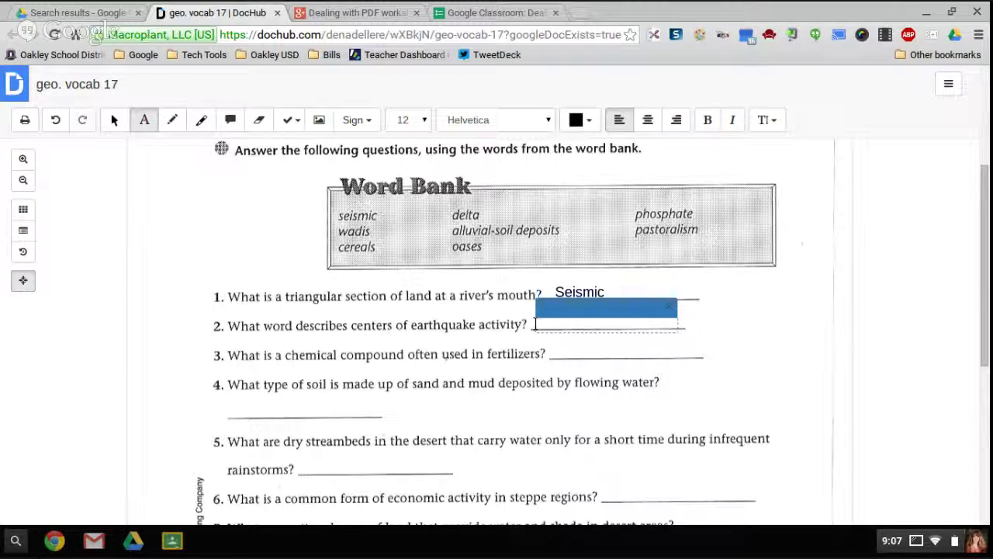
type("Wagis")
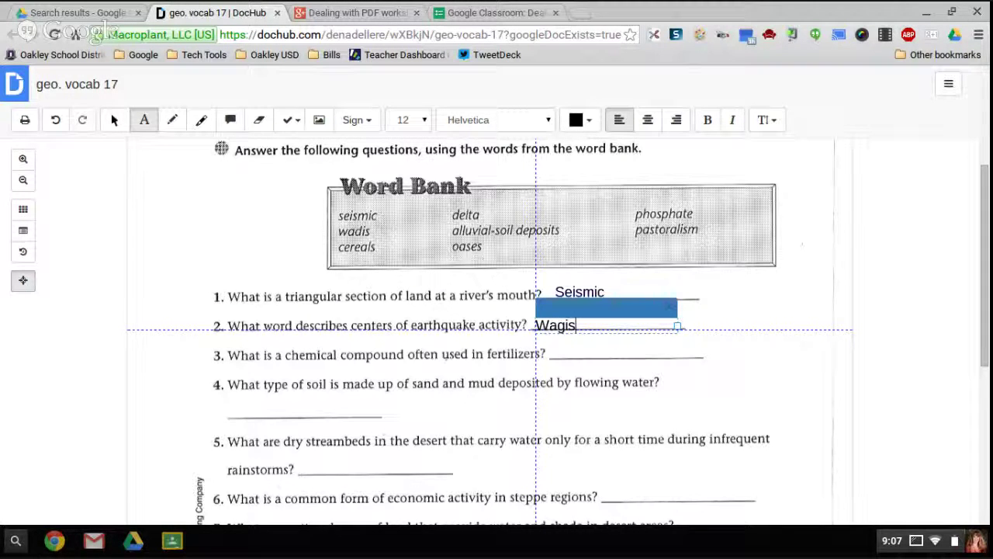
left_click(558, 354)
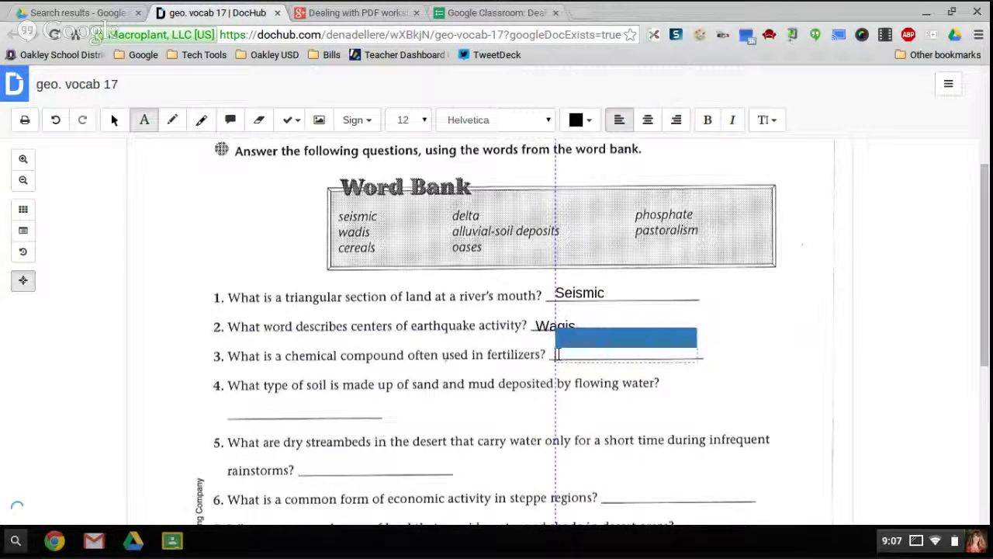
type("cer")
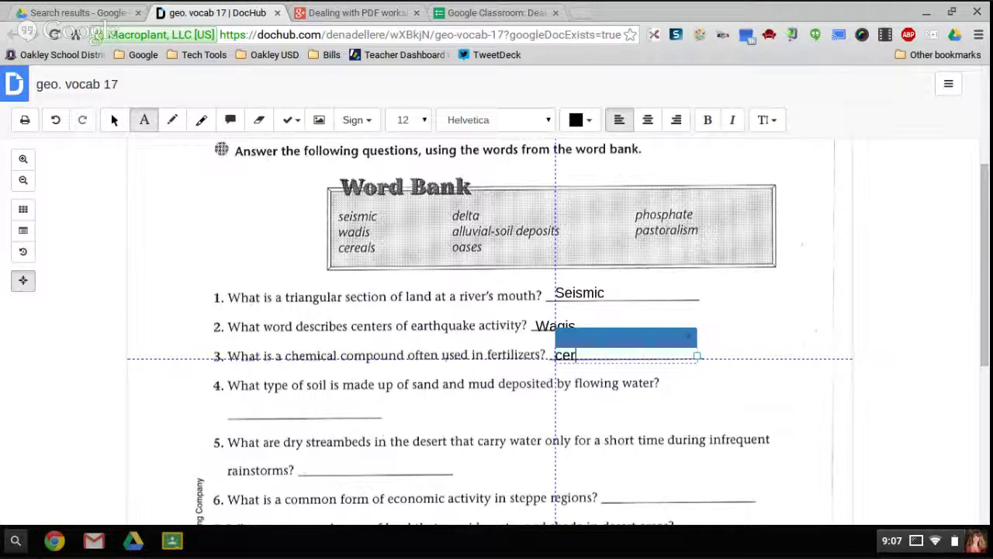
type("eals")
left_click(866, 345)
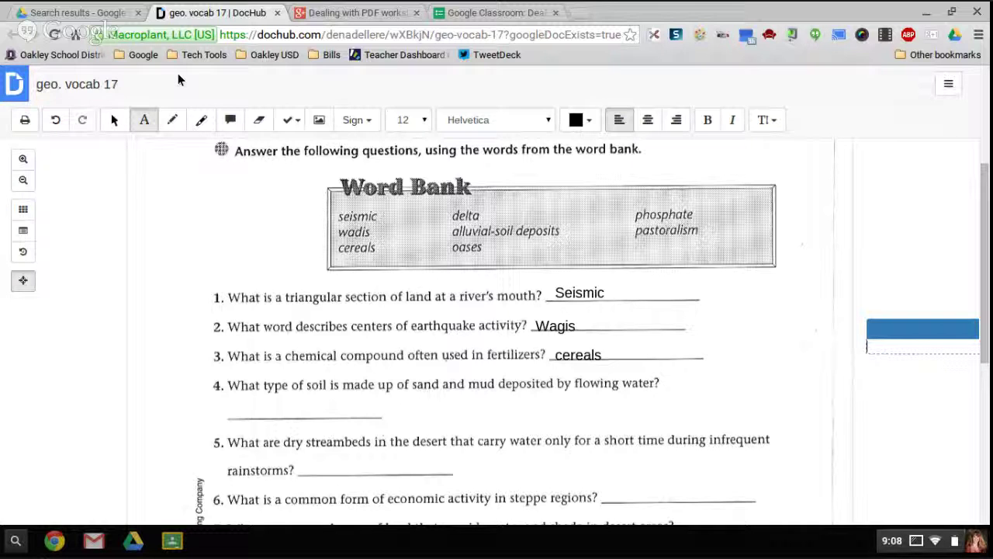
Draw a red freehand circle around the answer "Seismic" with the pencil tool and dismiss the error notice
left_click(174, 120)
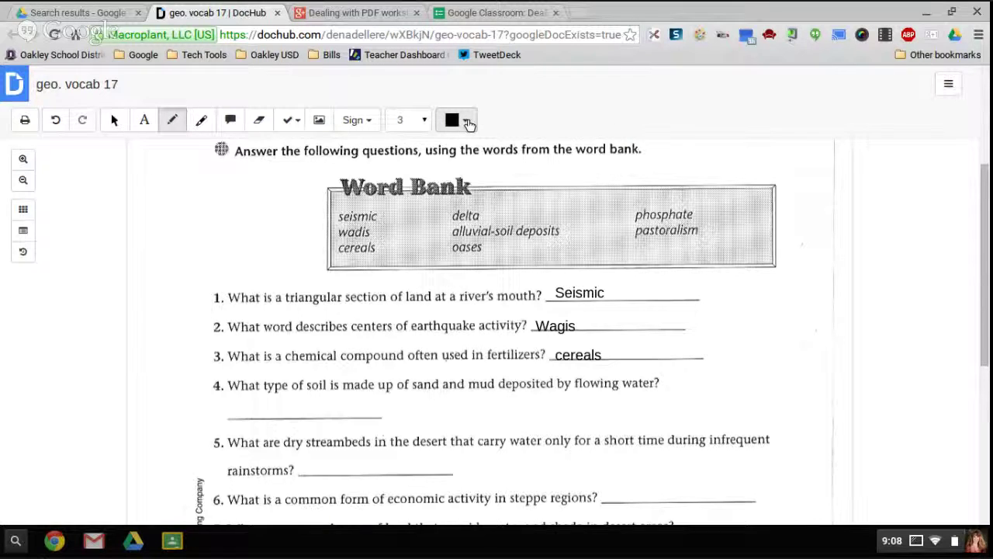
left_click(469, 124)
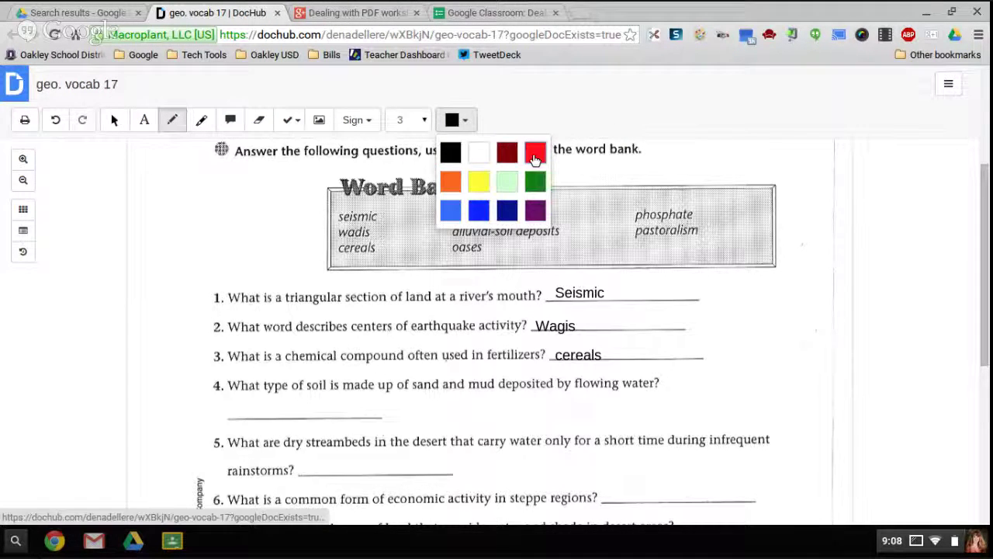
left_click(533, 151)
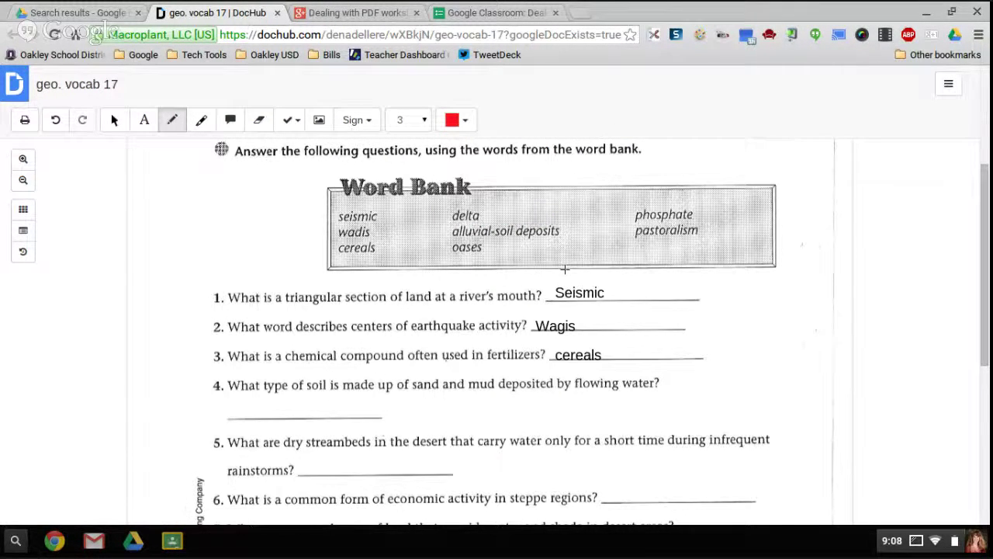
right_click(561, 298)
key("Escape")
left_click_drag(548, 287, 562, 260)
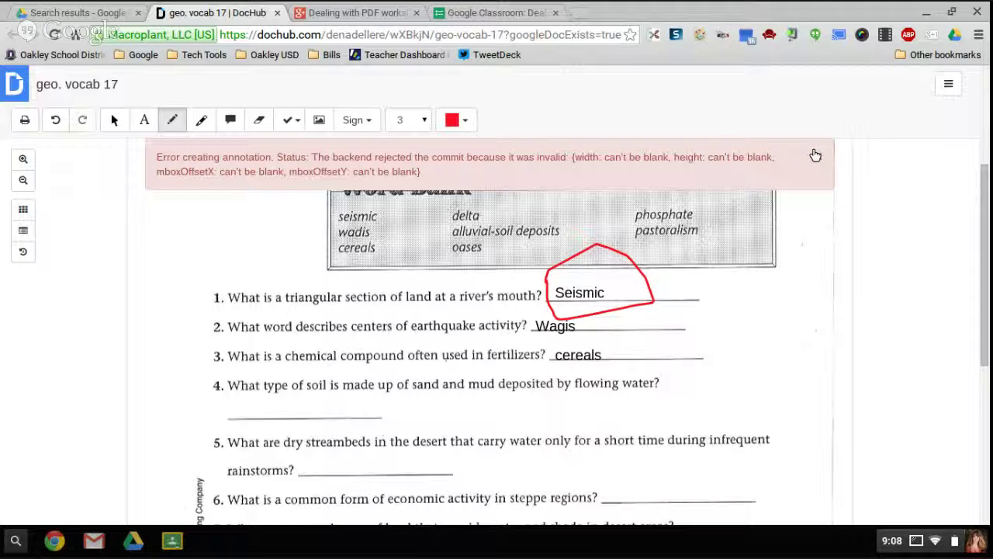
left_click(816, 155)
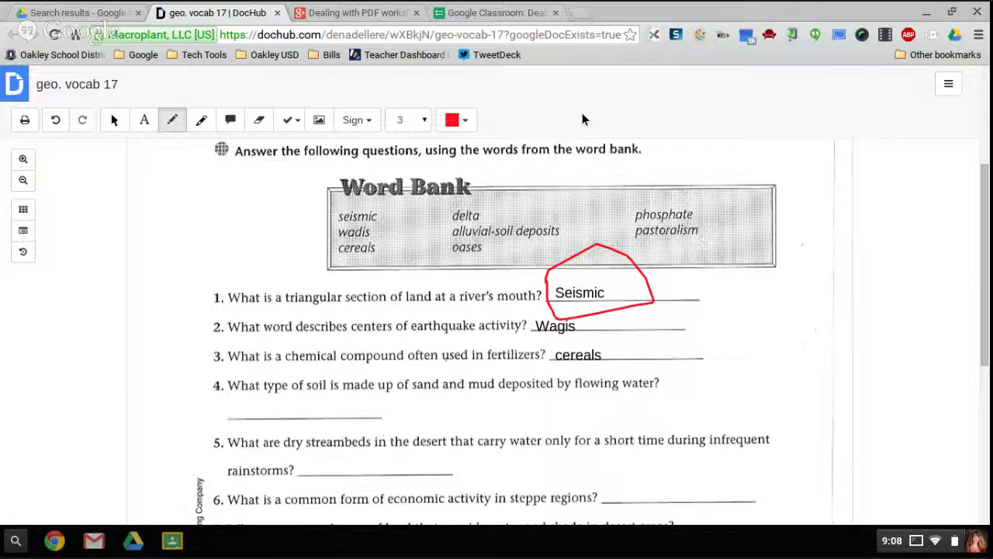
Try to highlight the answer "cereals" by colouring its text yellow, and set the text colour back to black
left_click(202, 122)
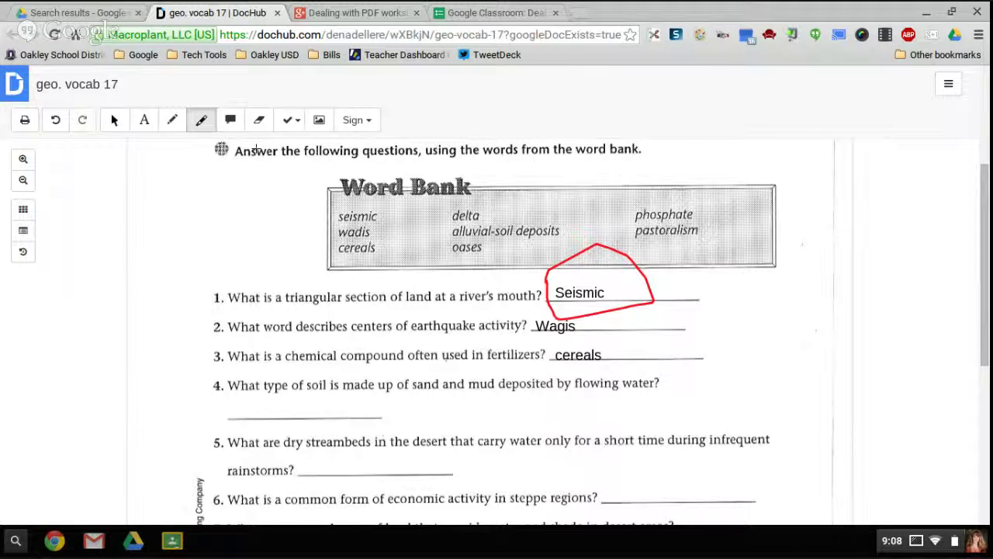
left_click_drag(554, 330, 697, 355)
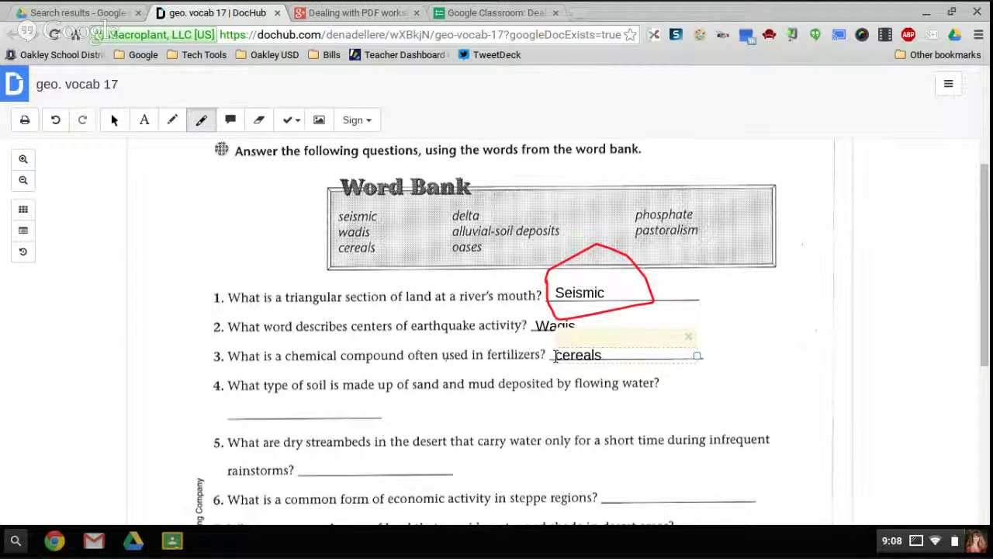
left_click(617, 355)
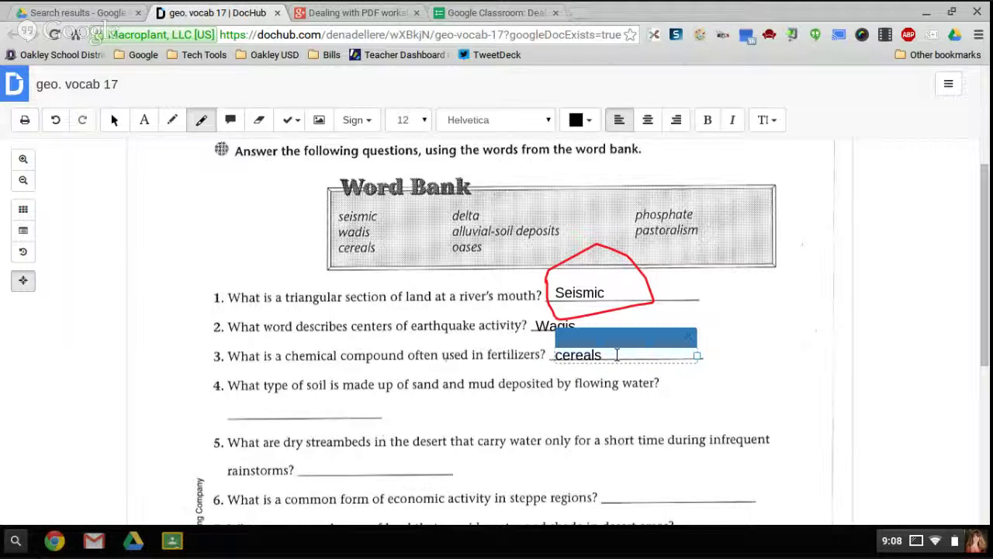
double_click(617, 354)
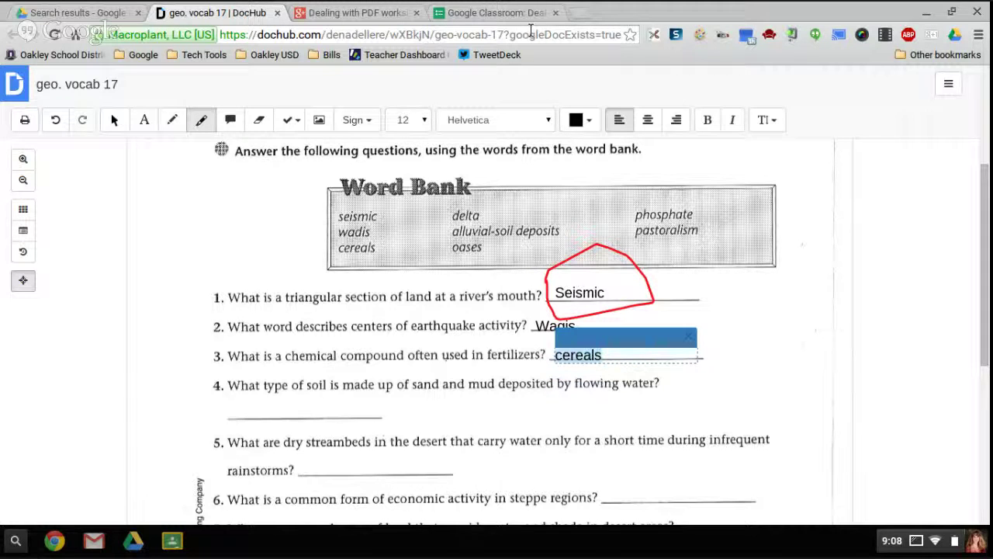
left_click(580, 119)
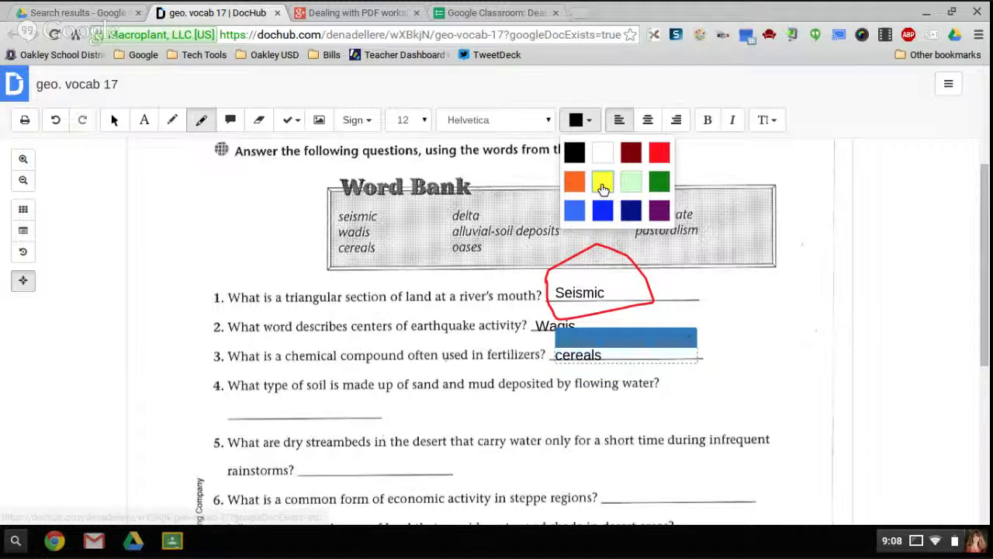
left_click(603, 182)
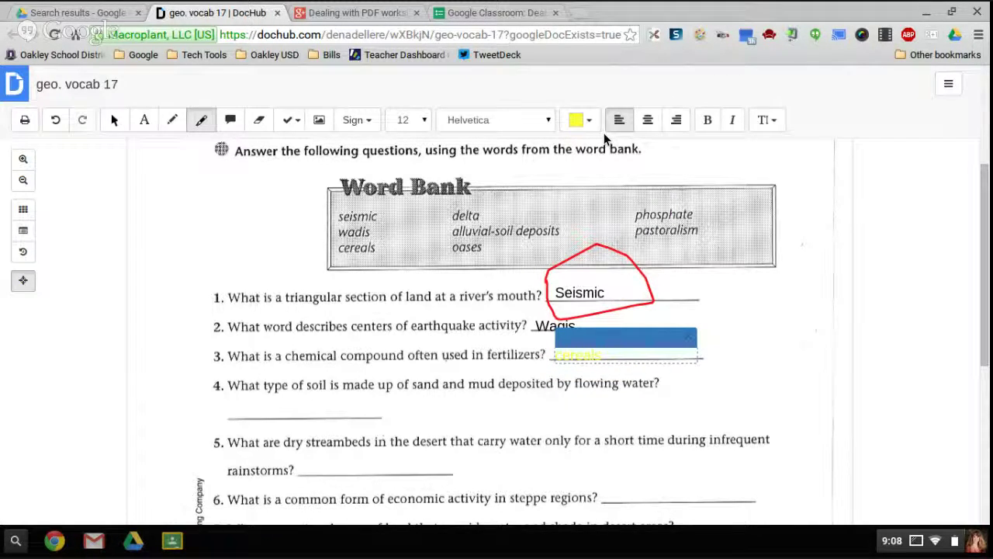
left_click(580, 120)
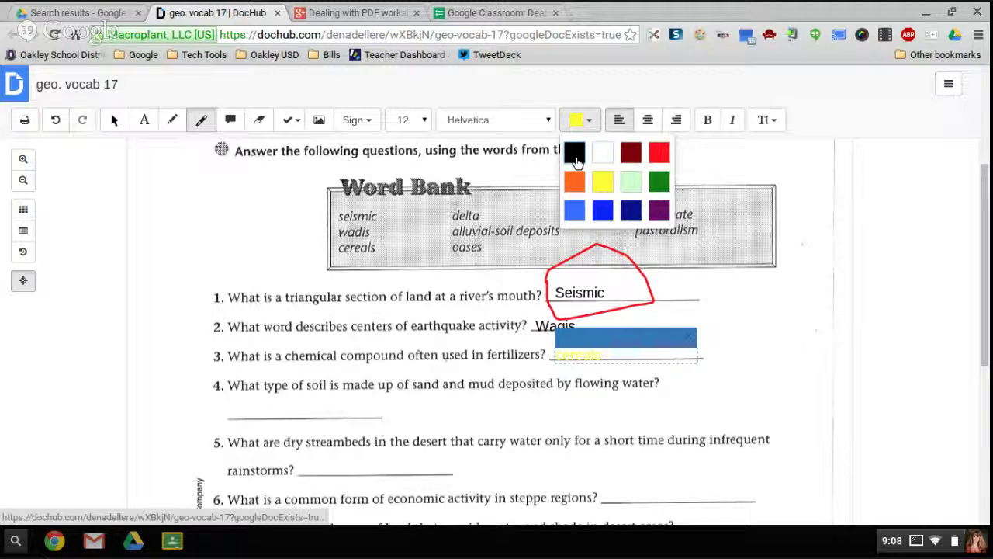
left_click(574, 154)
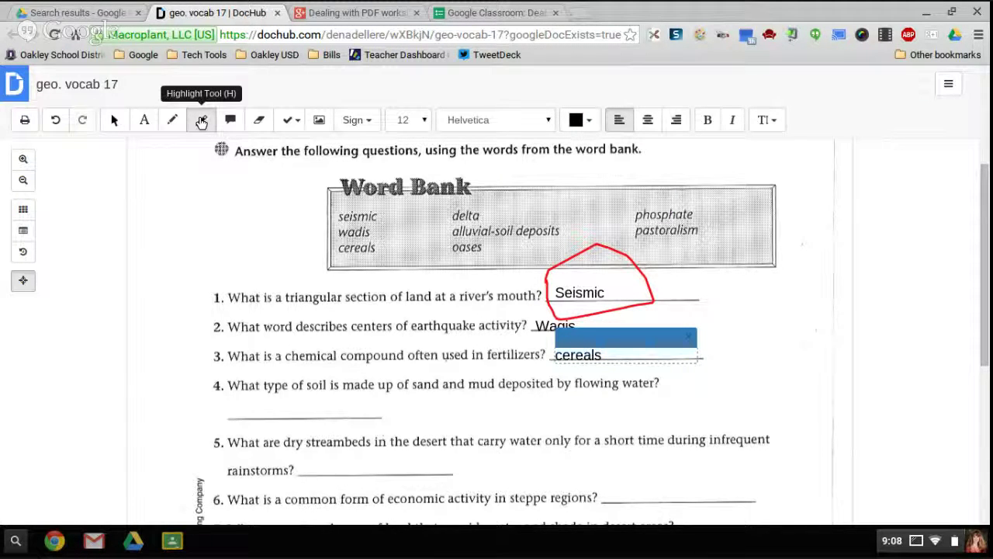
Highlight the words "What word describes centers" in question 2 and delete the stray mark in the page margin
left_click(200, 120)
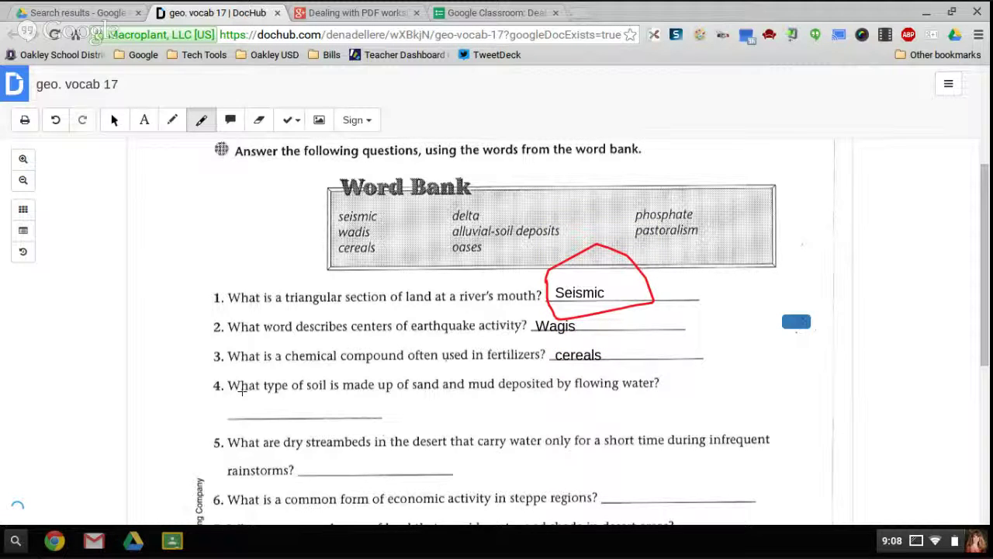
left_click_drag(229, 326, 393, 327)
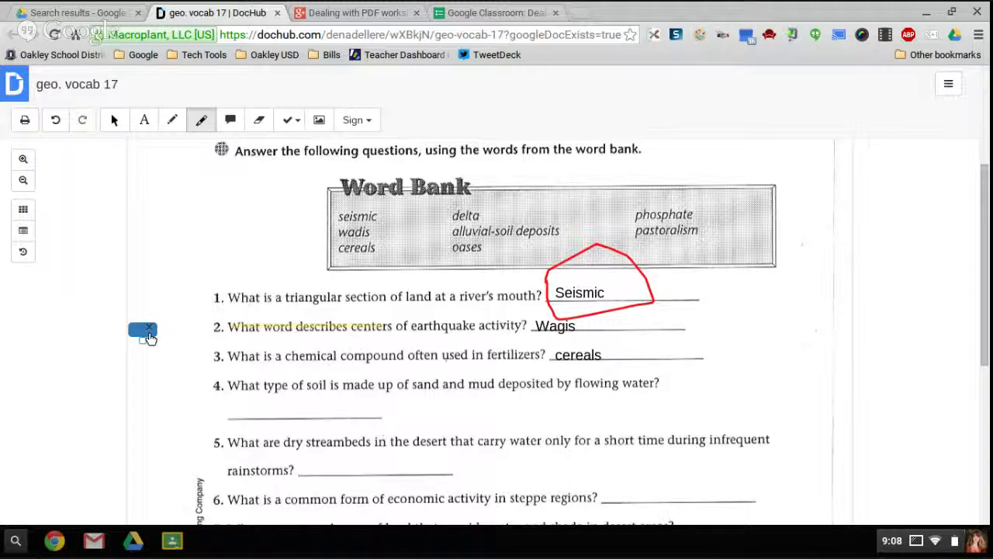
left_click(150, 329)
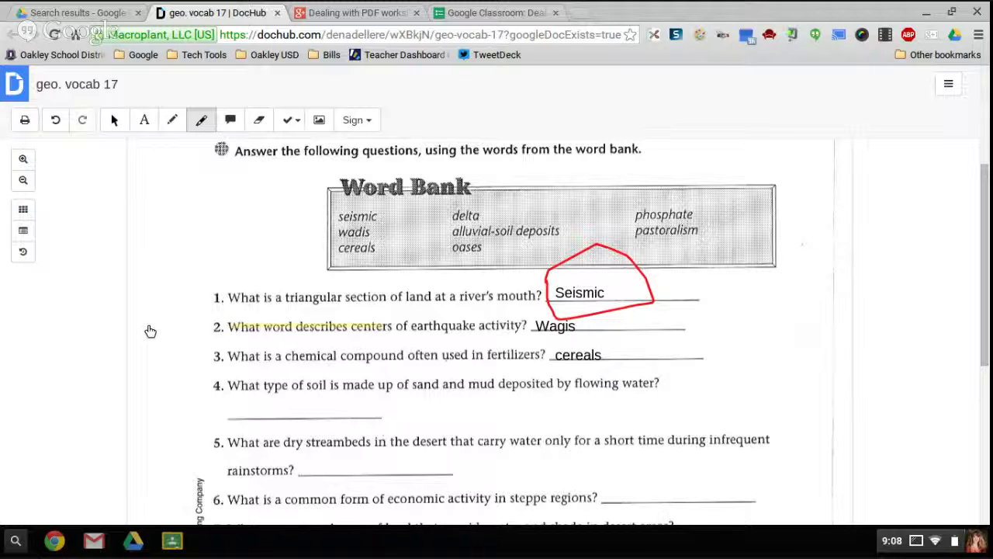
Add a note comment beside the question 1 answer, greeting the teacher and writing "I am not sure about this question. Where I do find the answer?"
left_click(230, 124)
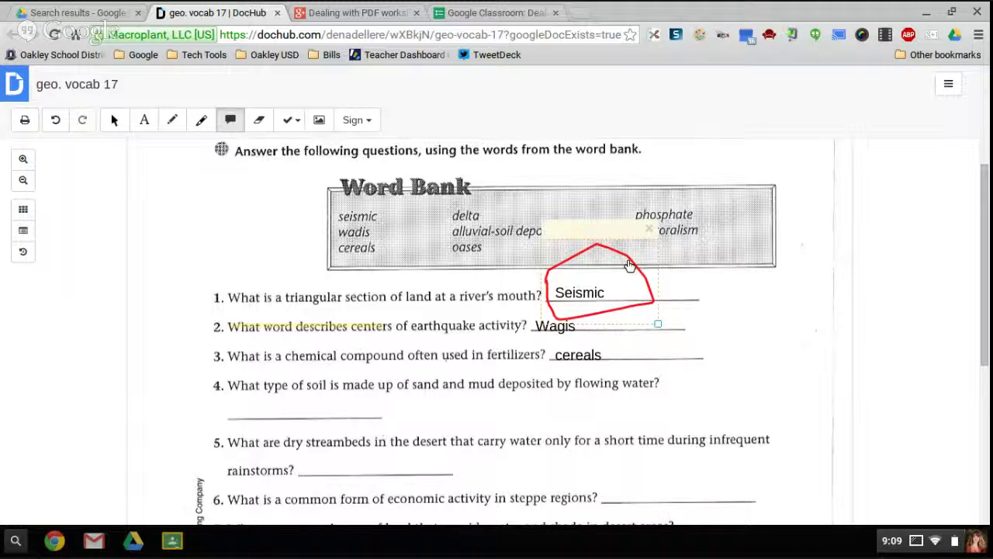
key("Escape")
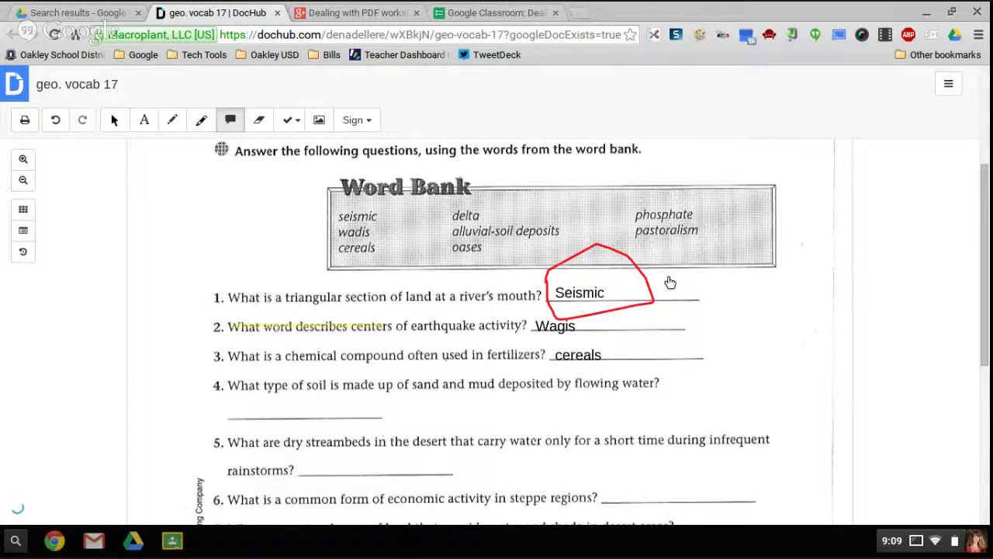
left_click(669, 282)
type("A")
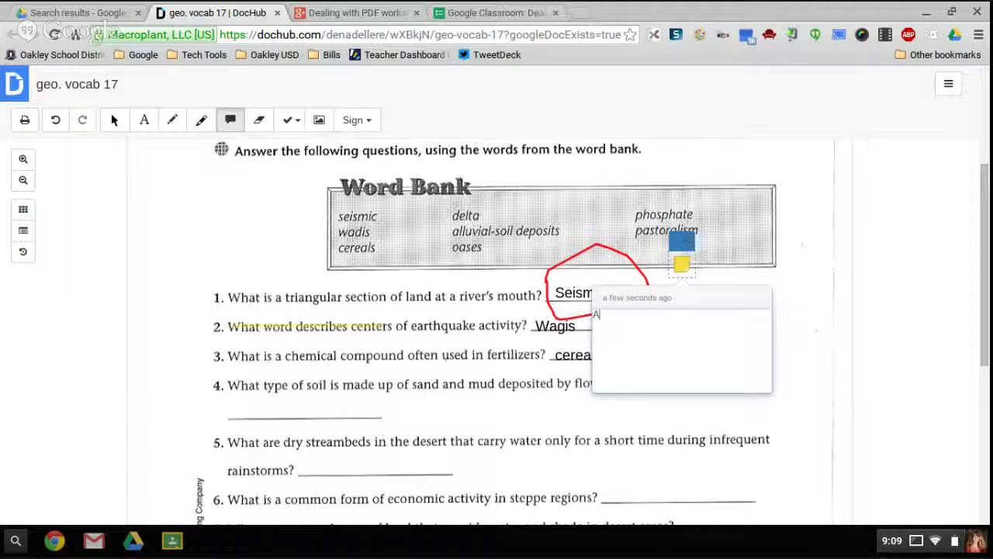
type("ey Mr. Z t")
key("BackSpace")
type("I am not sure about this ")
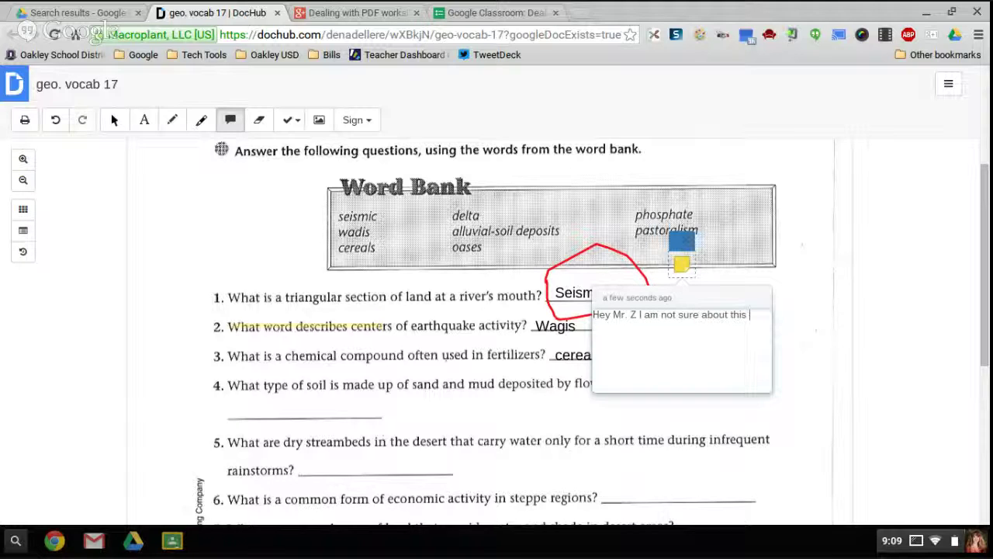
type("question.  Where I do t")
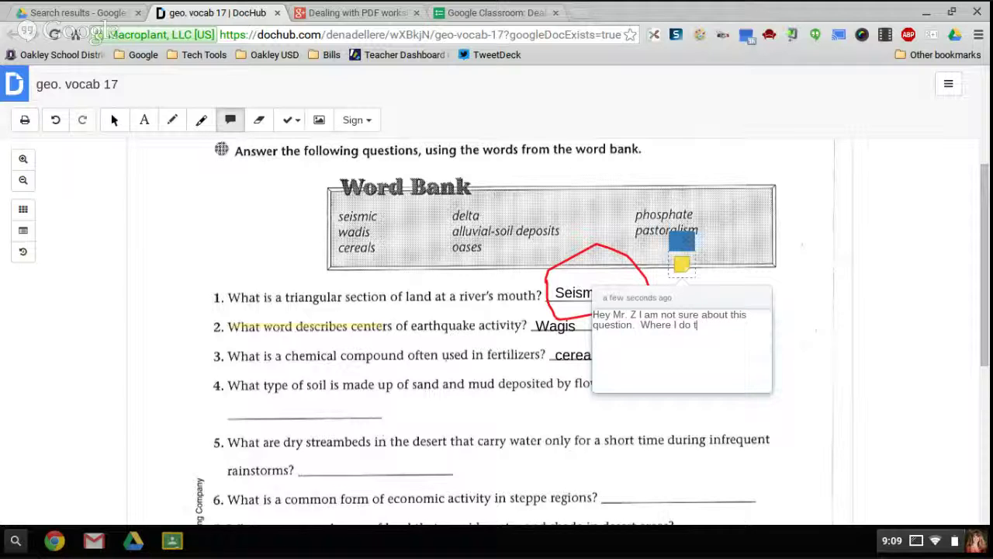
key("BackSpace")
type("find the answer?")
left_click(812, 303)
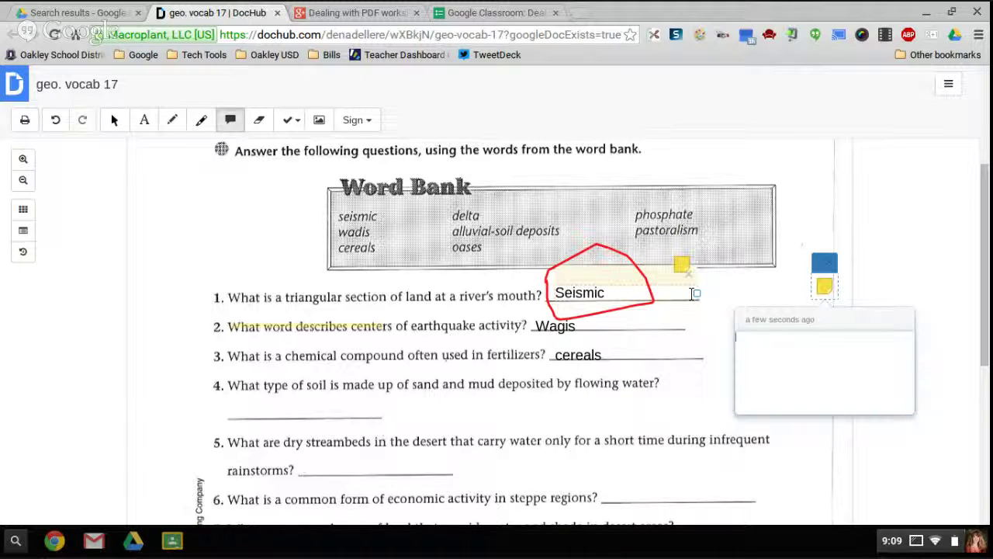
Stamp purple check marks beside the answer "Seismic" and twice near the end of the question 2 blank
left_click(296, 121)
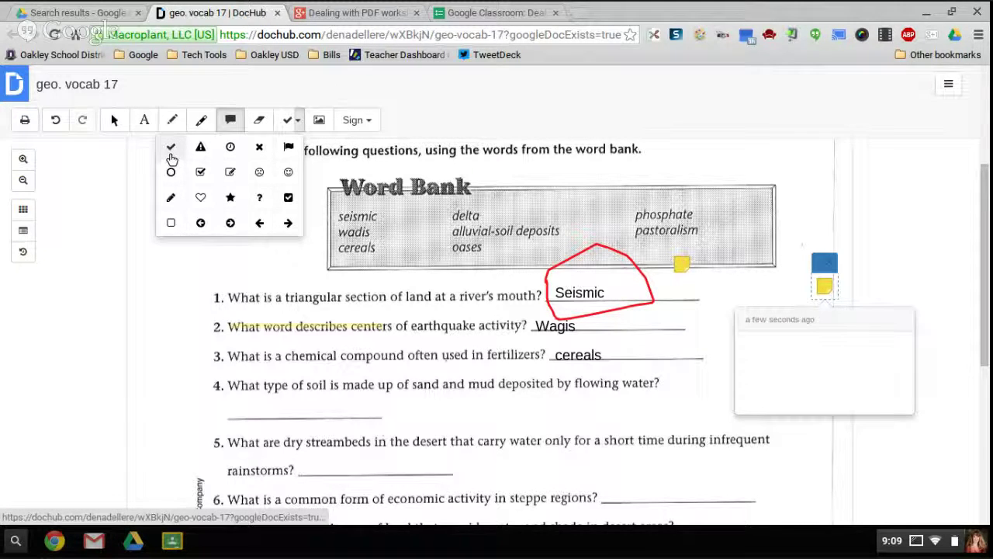
left_click(171, 155)
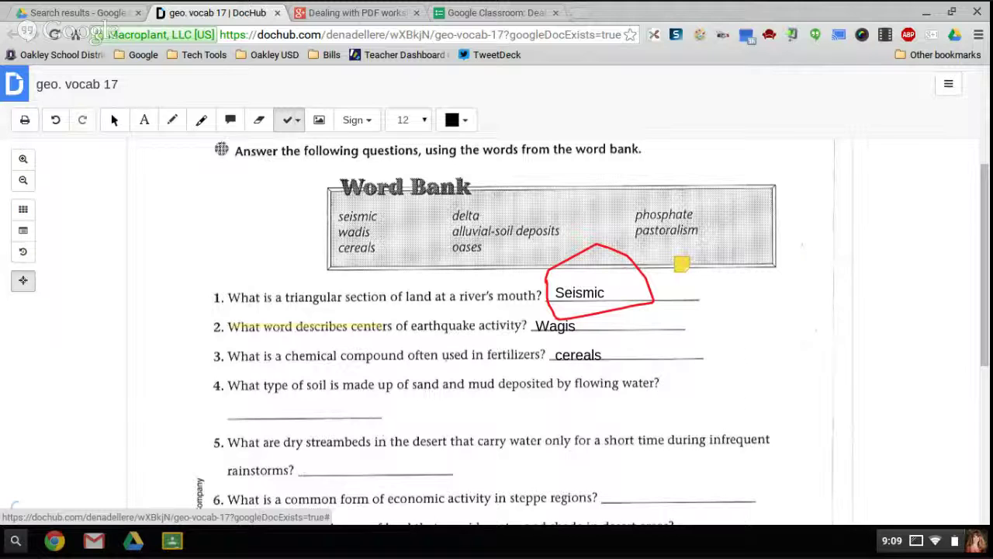
left_click(464, 123)
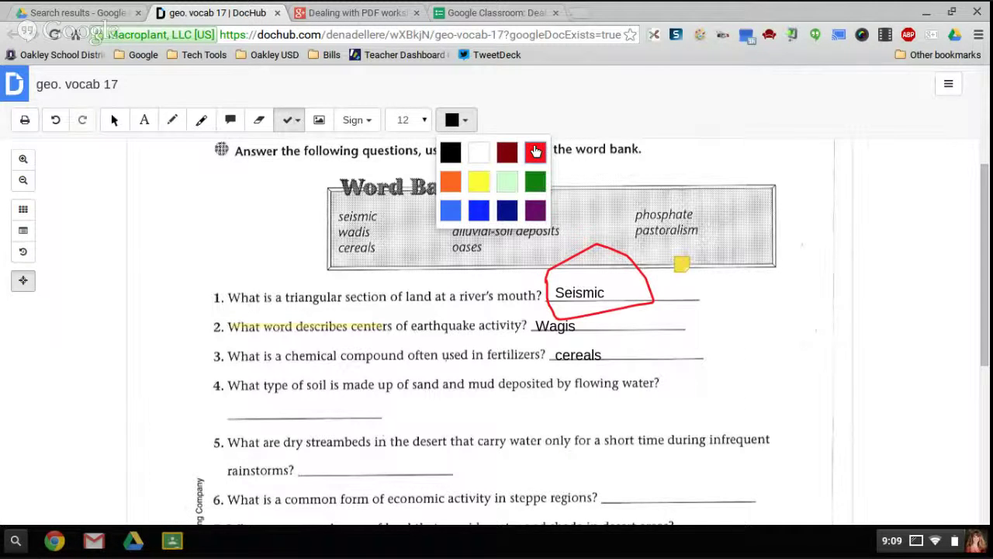
left_click(535, 211)
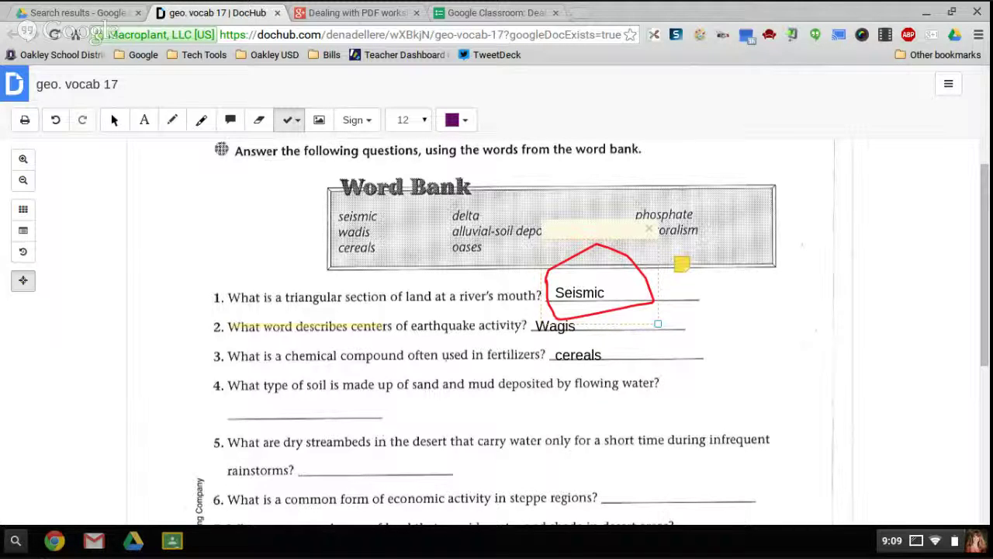
left_click(612, 291)
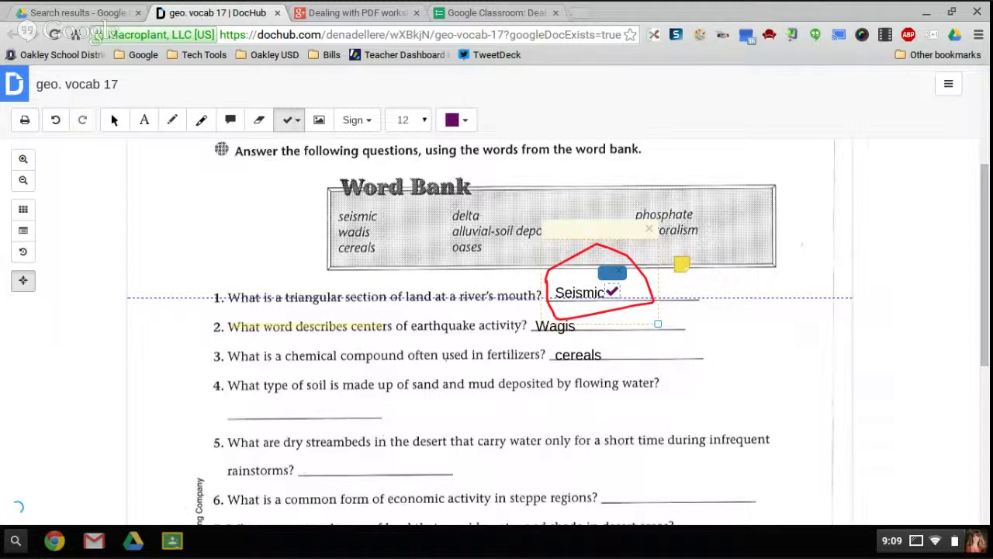
left_click(636, 317)
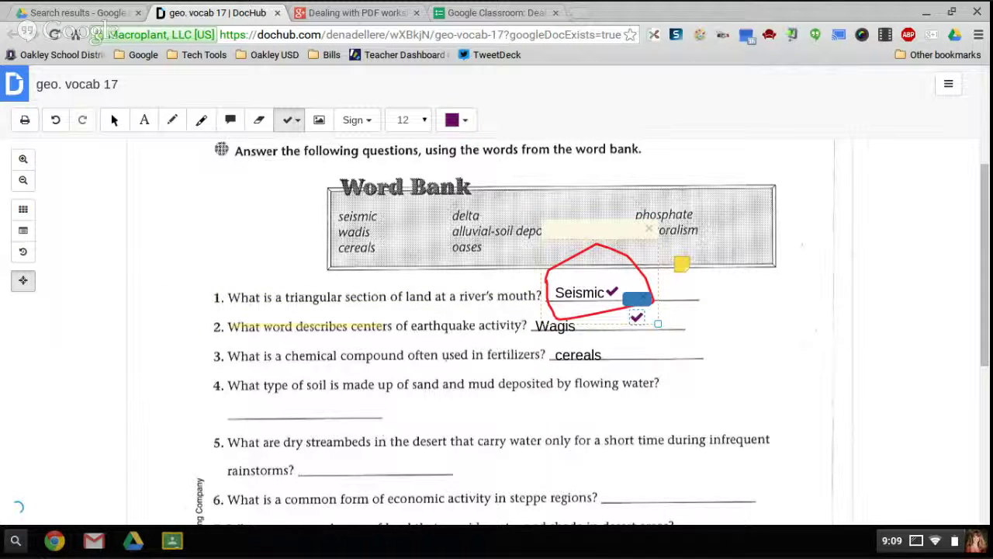
left_click(618, 355)
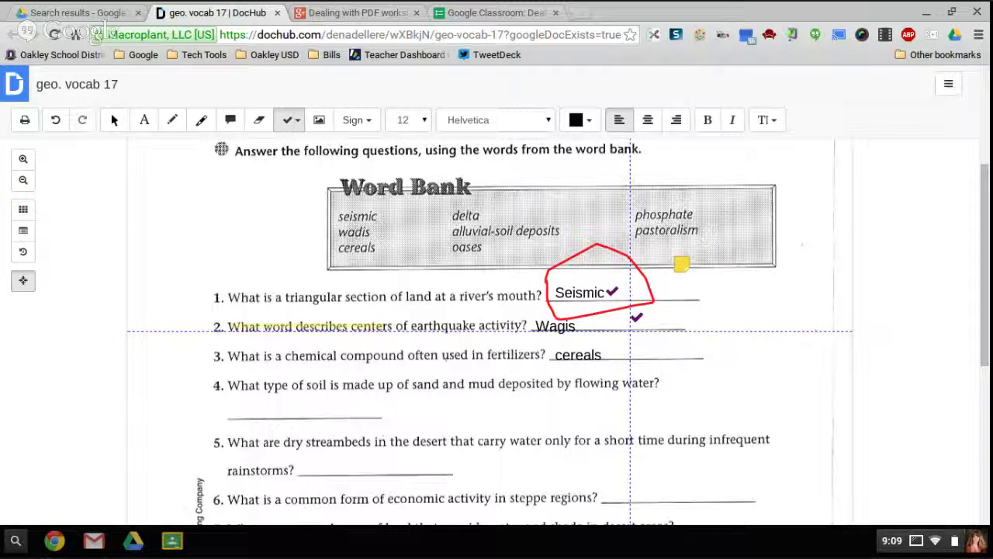
left_click(630, 331)
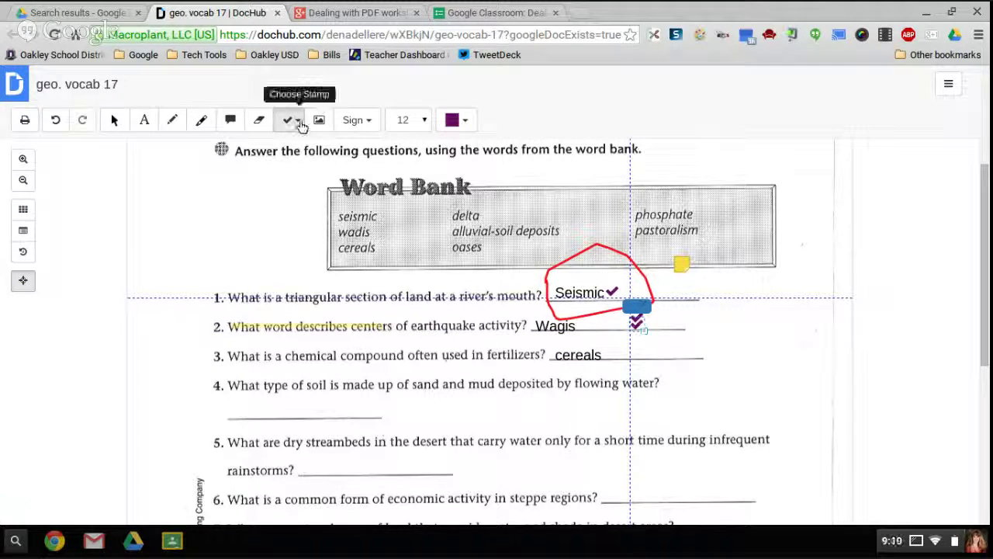
Look through the available stamps, the signature options and the stamp sizes
left_click(299, 122)
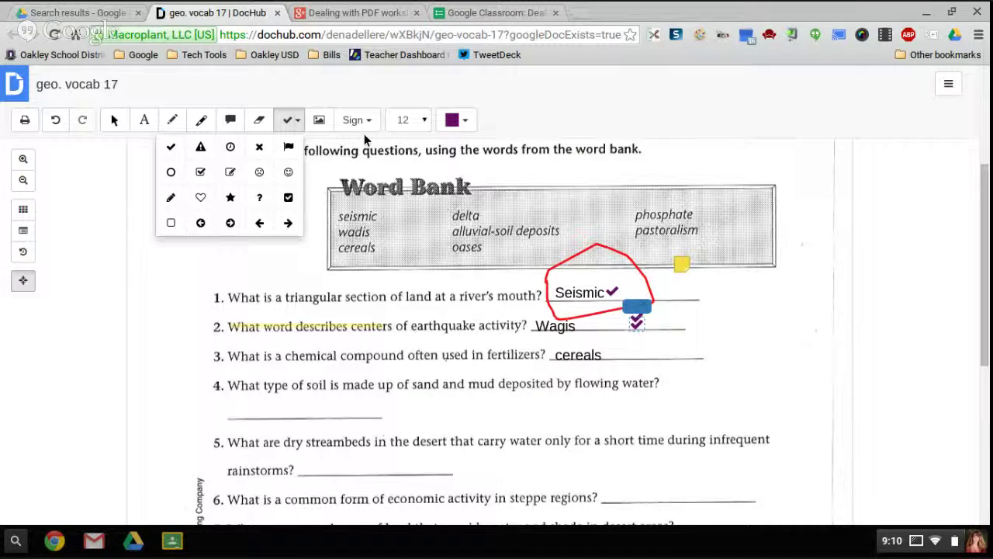
left_click(324, 134)
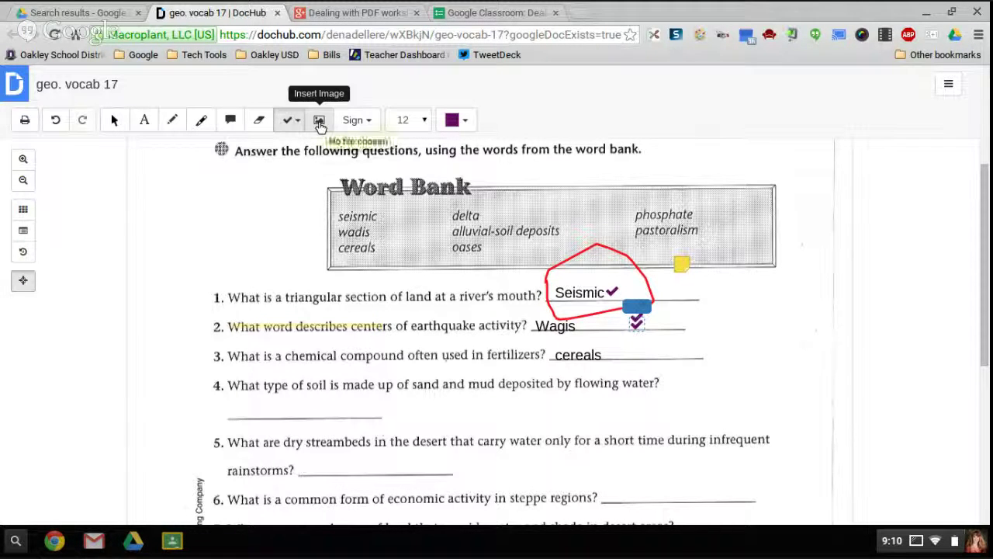
left_click(370, 126)
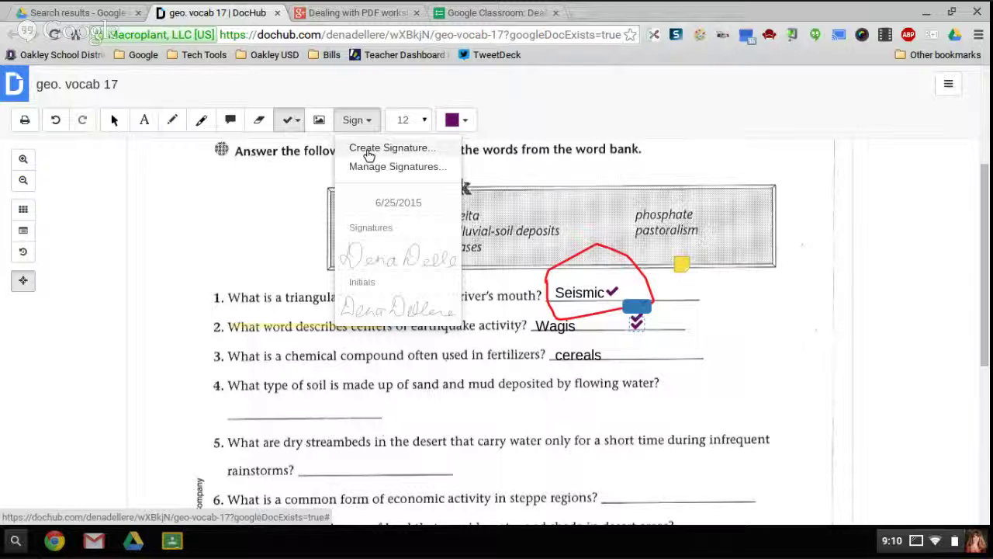
left_click(425, 121)
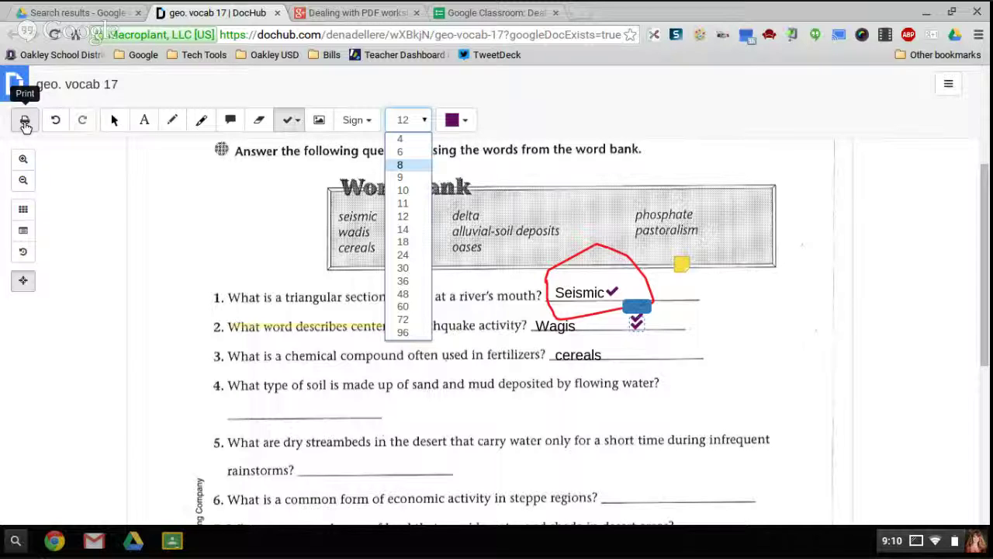
View the page thumbnails and the recent activity, and turn off Snap to Grid
left_click(22, 210)
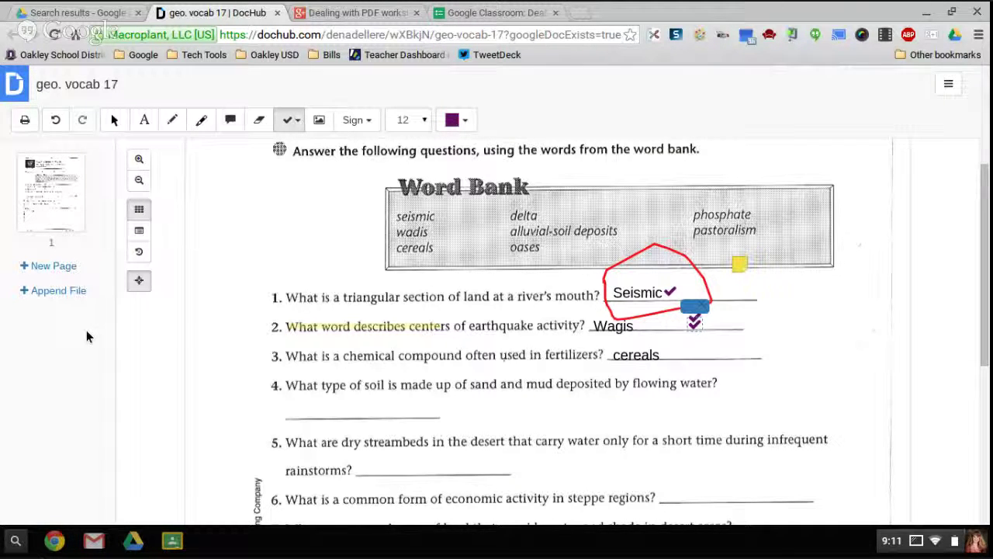
left_click(139, 211)
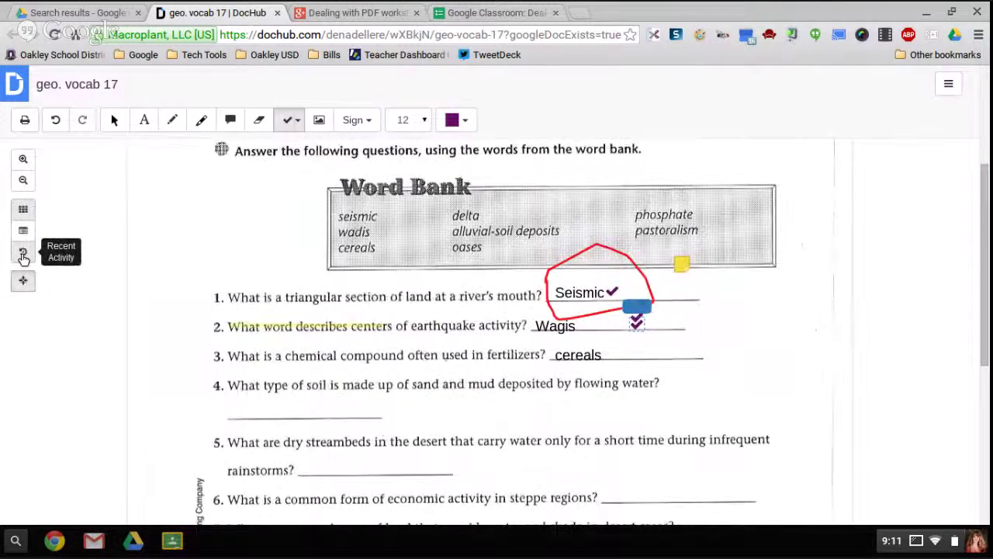
left_click(23, 256)
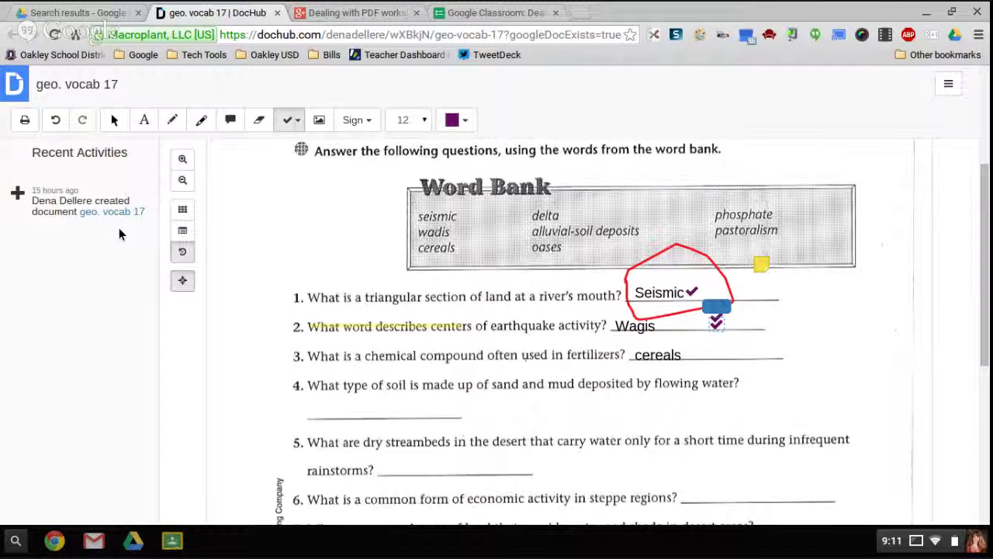
left_click(182, 282)
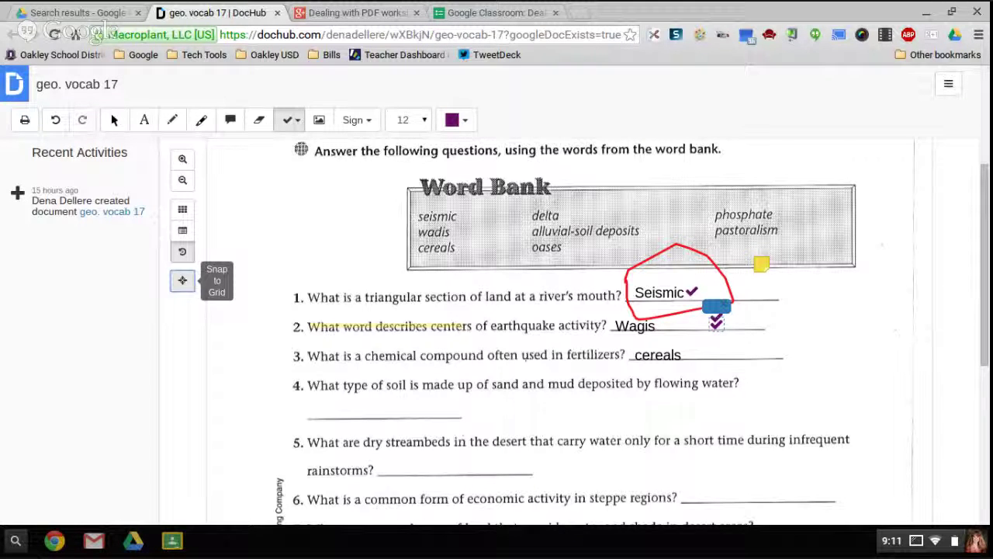
left_click(182, 252)
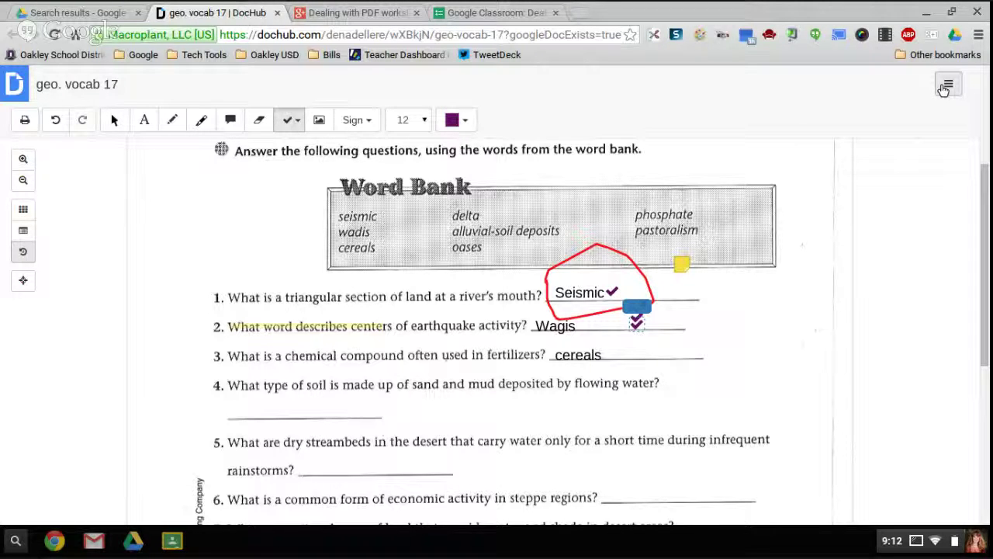
Export the annotated worksheet to Google Drive and view the saved copy there, closing the error page and reopening the file
left_click(946, 84)
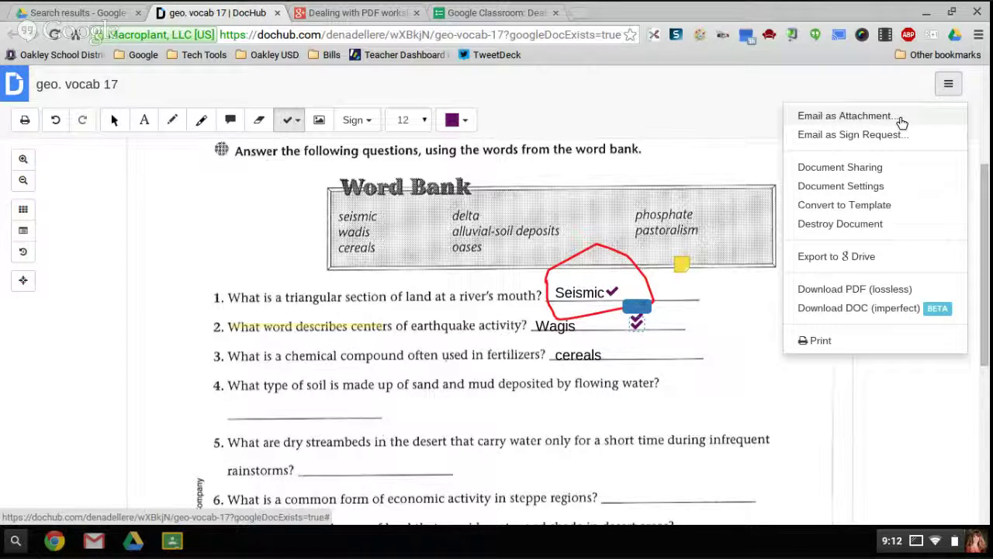
left_click(839, 263)
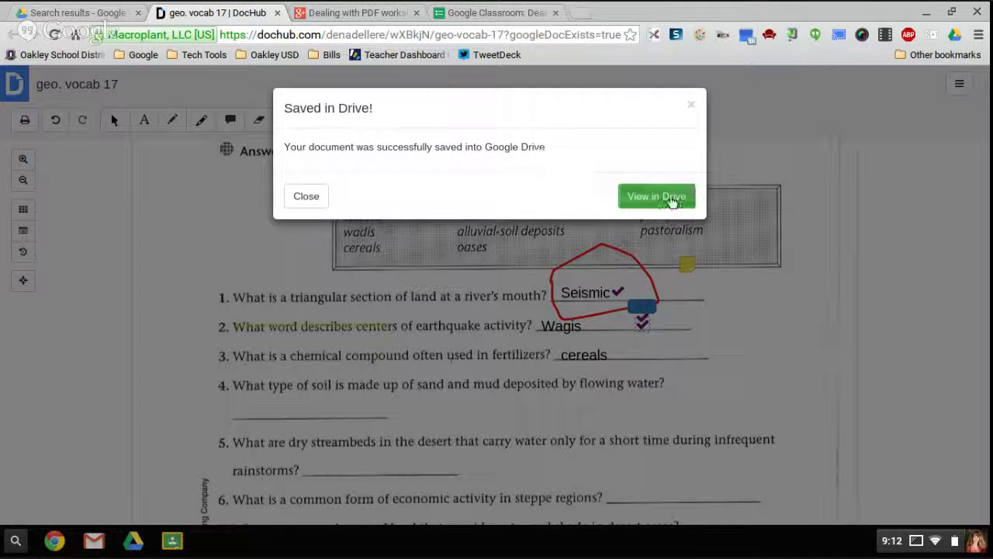
left_click(671, 199)
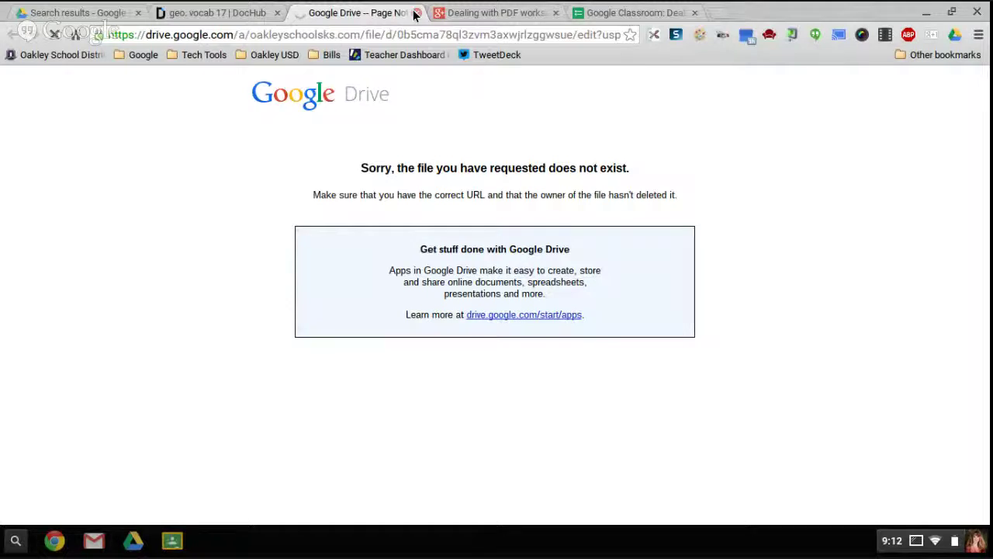
left_click(416, 14)
left_click(639, 198)
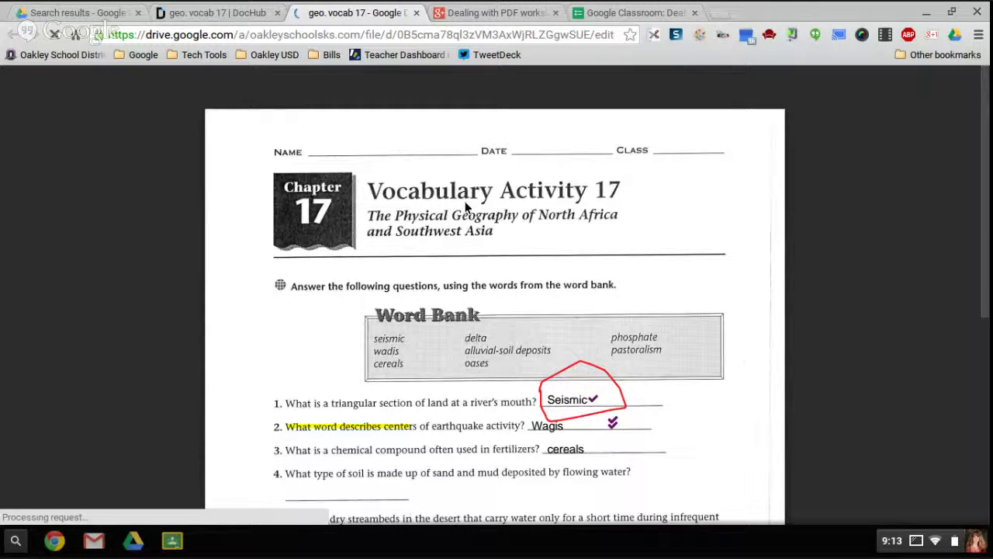
Switch back to the Google Drive search results, close the preview of geo. vocab 17.pdf and go to My Drive
left_click(47, 13)
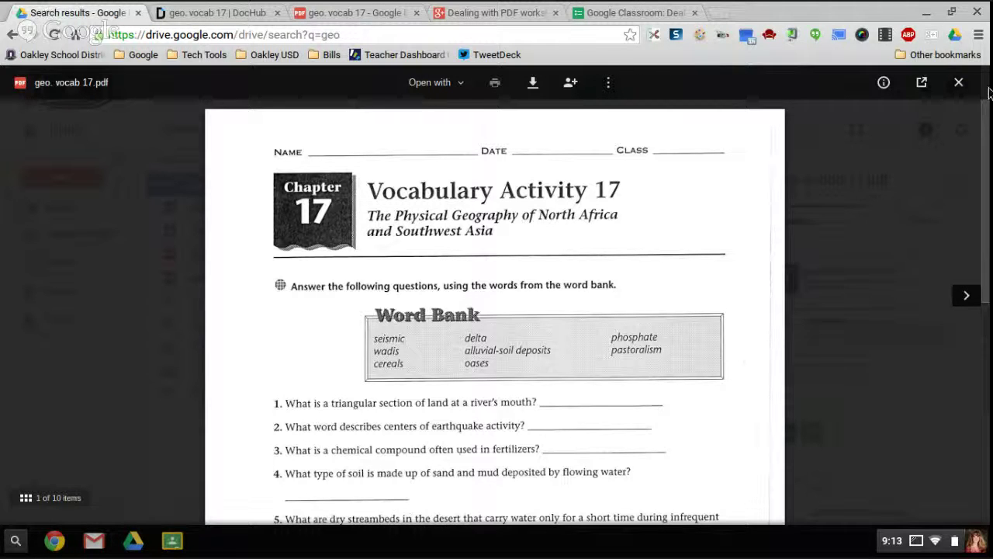
left_click(959, 81)
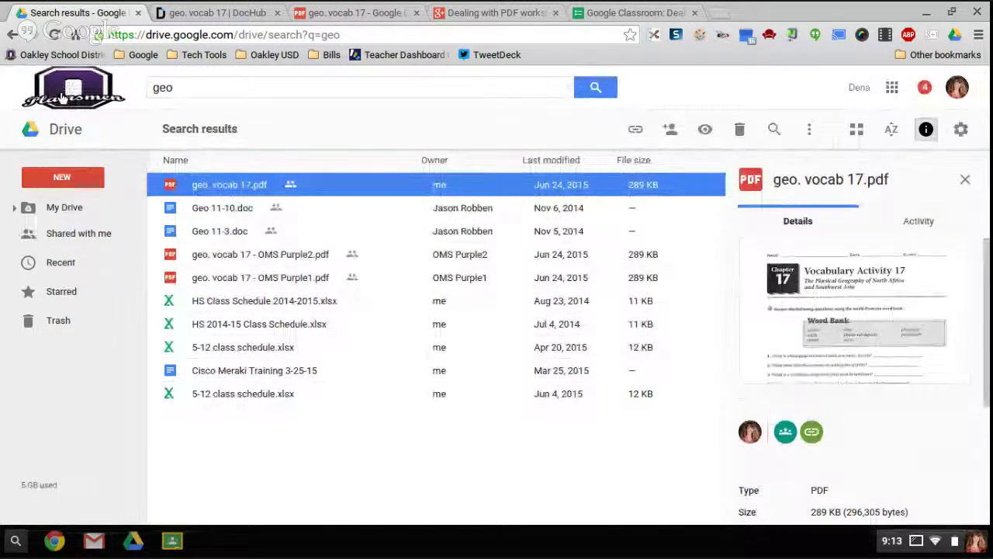
left_click(53, 34)
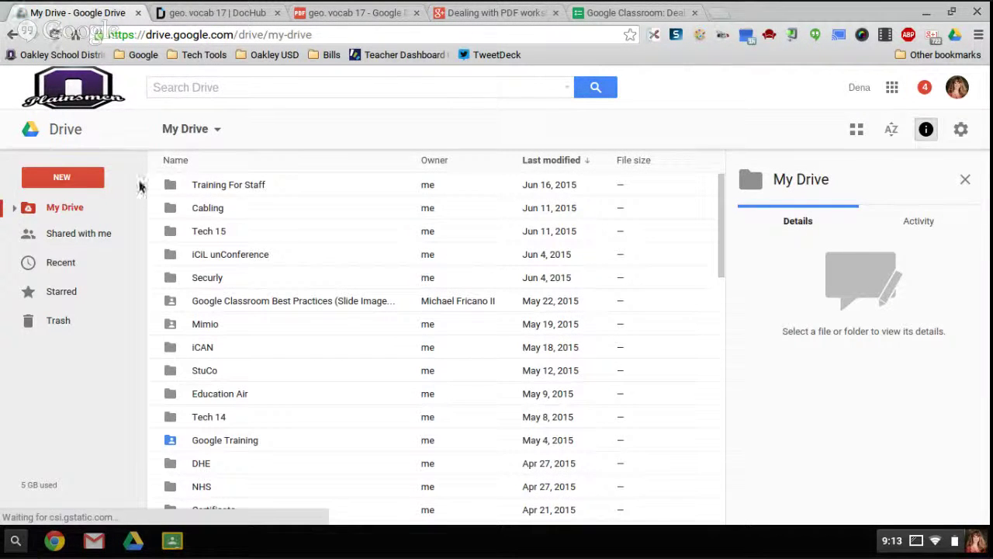
Find the exported geo. vocab 17 PDF in the My Drive list, preview its annotations and close the preview
scroll(232, 305, "down", 2)
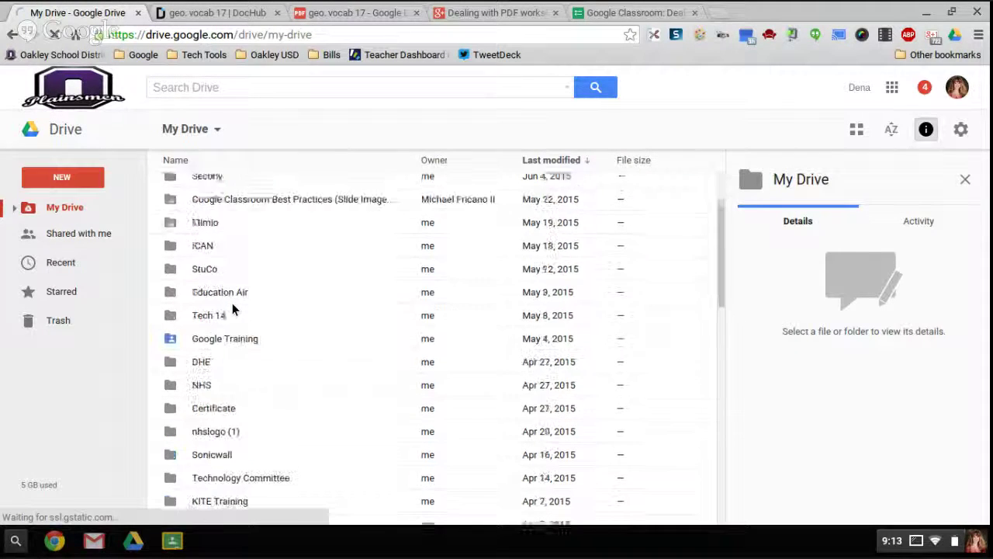
scroll(232, 307, "down", 4)
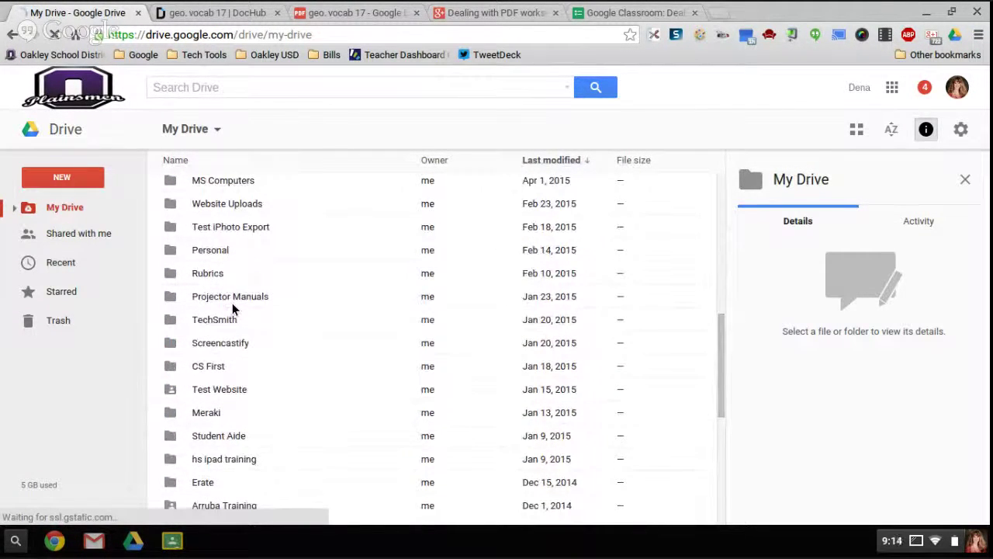
scroll(232, 308, "down", 5)
scroll(232, 308, "down", 1)
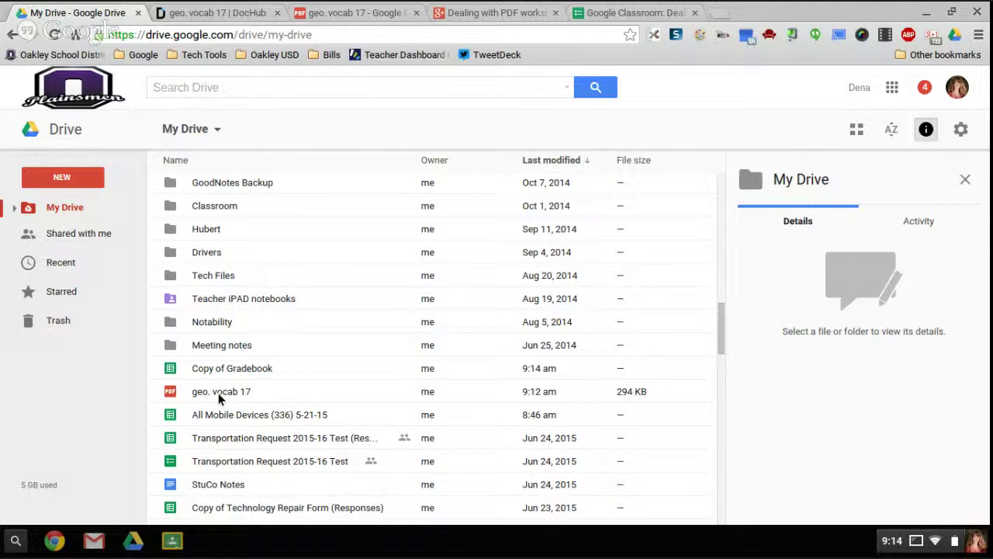
double_click(218, 392)
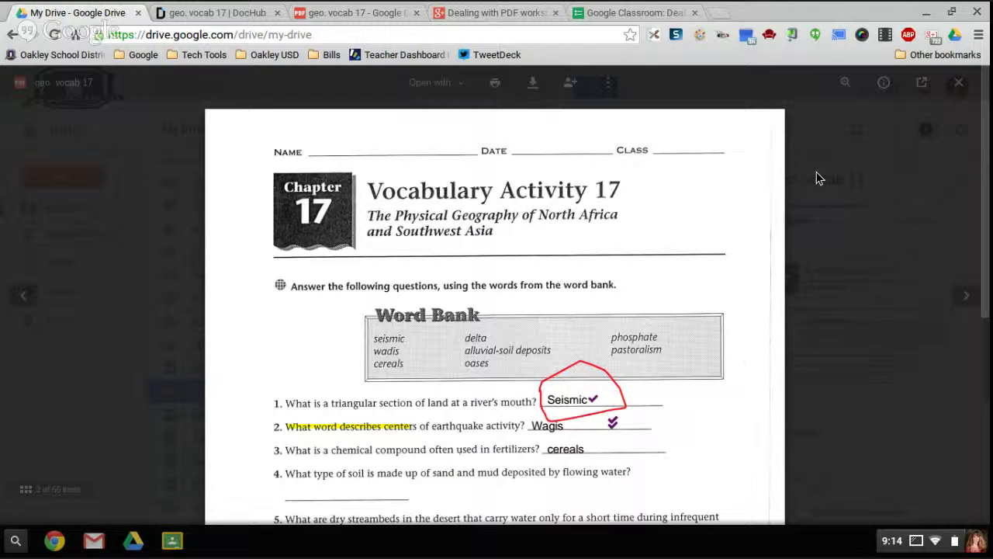
left_click(817, 171)
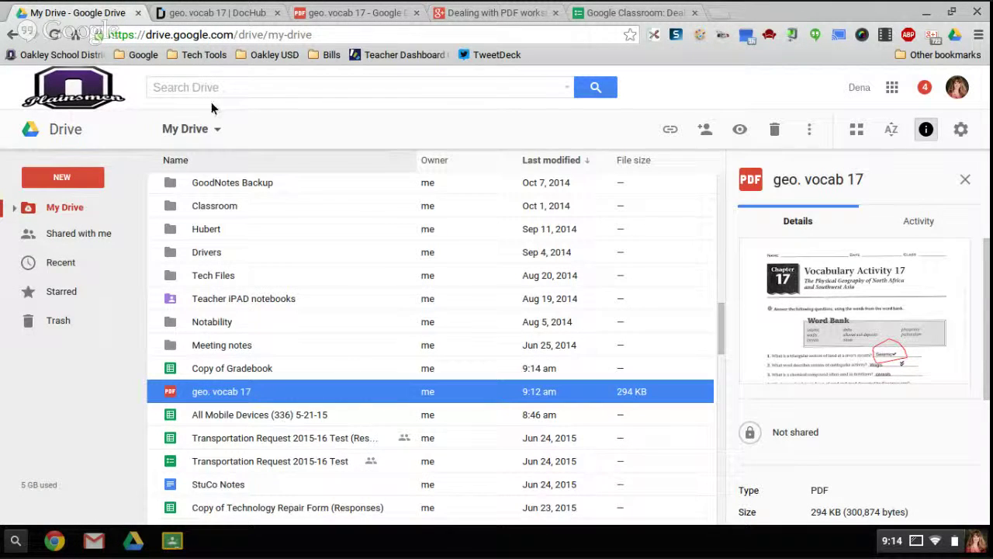
Open the Training For Staff folder, preview the original geo. vocab 17.pdf and close the preview
scroll(222, 214, "down", 1)
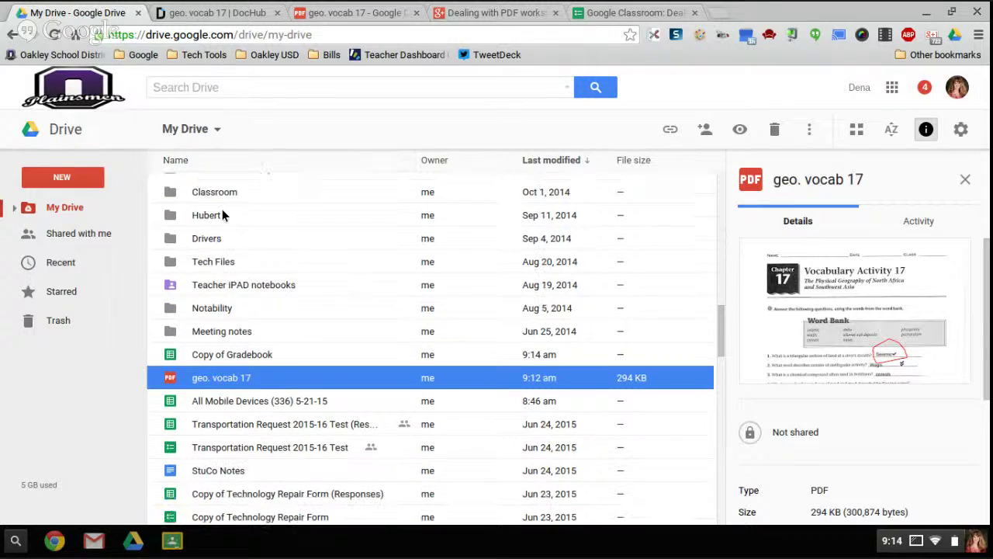
scroll(222, 215, "up", 5)
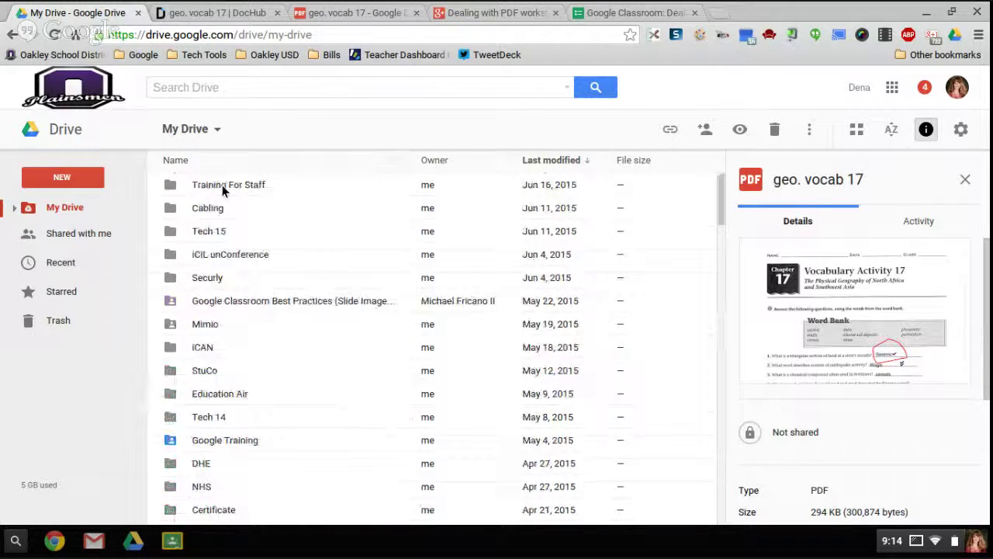
double_click(222, 189)
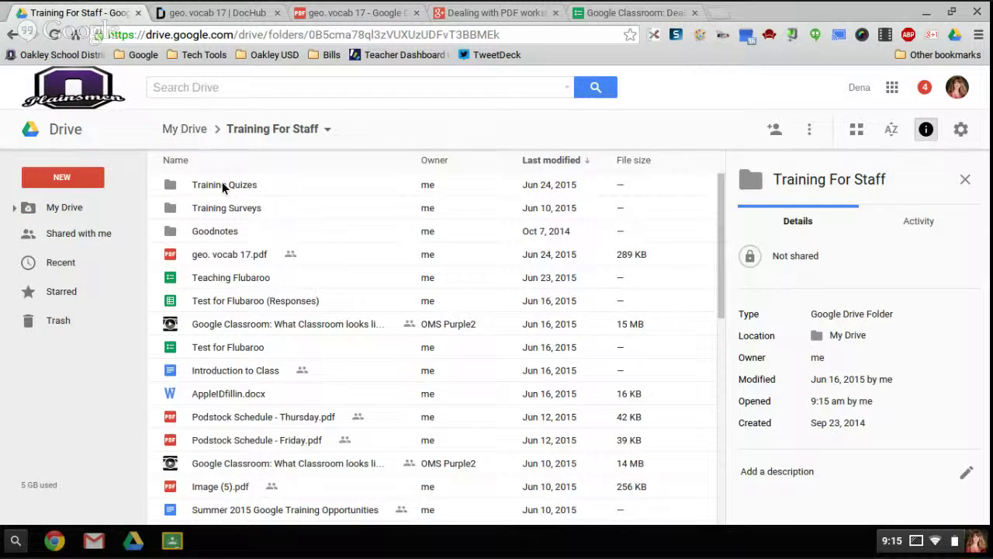
left_click(208, 253)
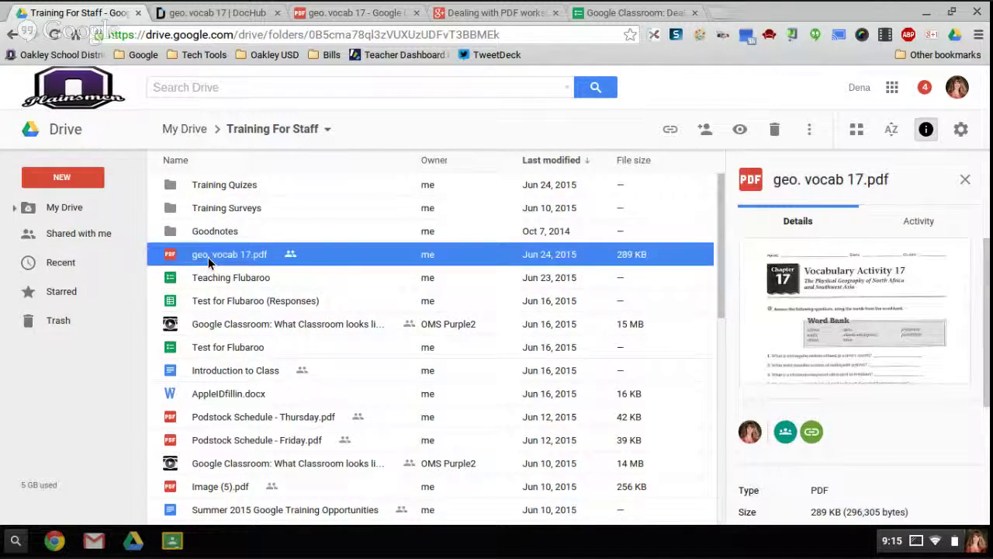
double_click(208, 257)
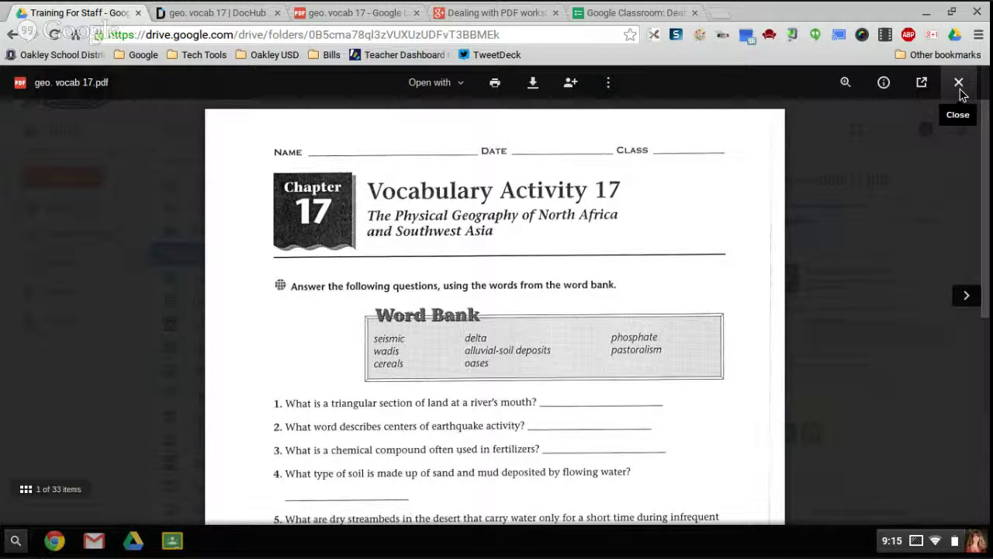
left_click(957, 82)
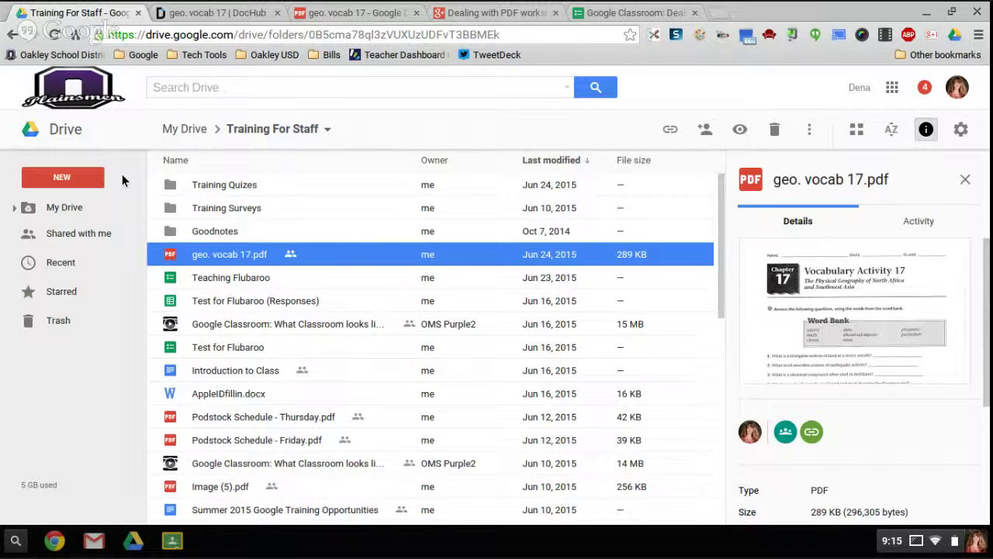
Go back to My Drive and rename the exported geo. vocab 17 PDF as geo. vocab 17 Completed
left_click(69, 208)
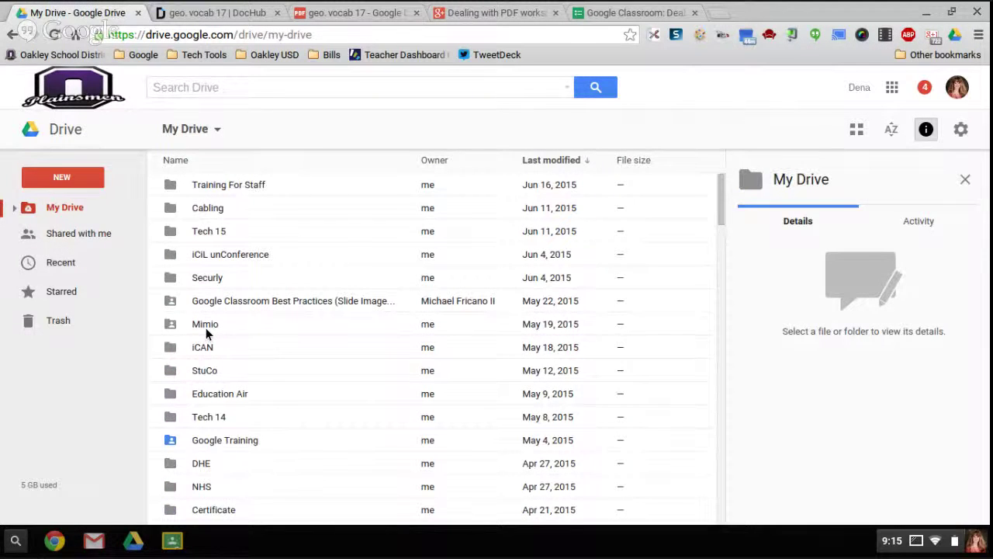
scroll(205, 332, "down", 5)
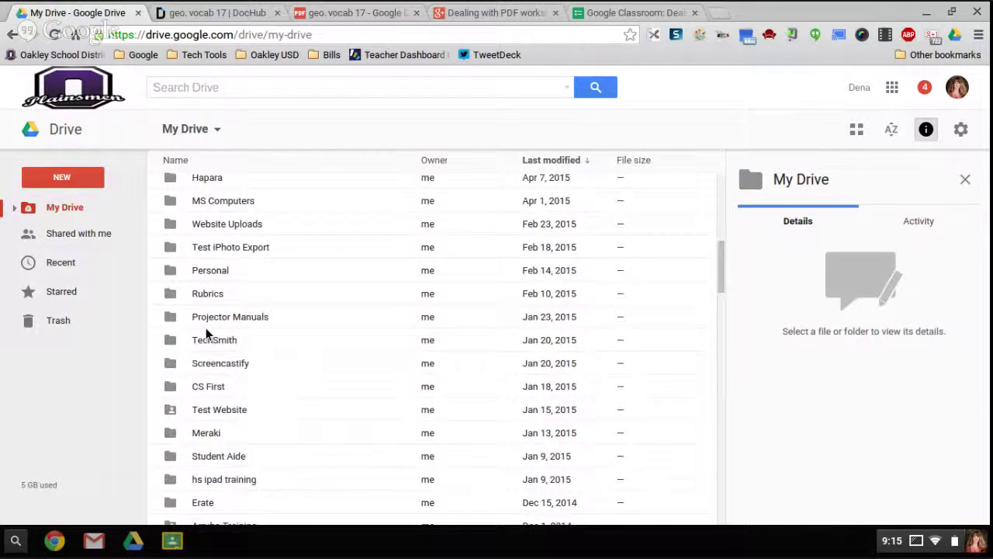
scroll(206, 332, "down", 5)
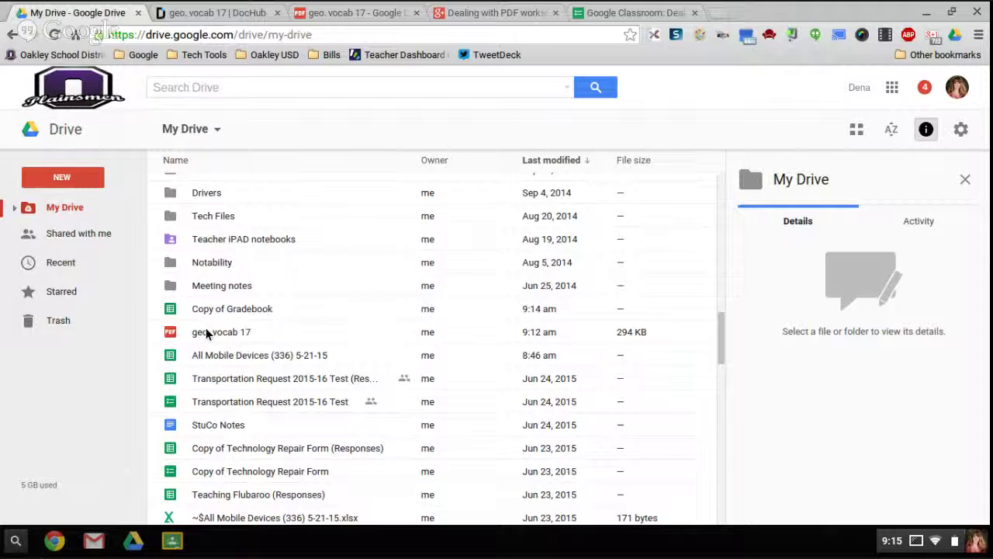
right_click(206, 332)
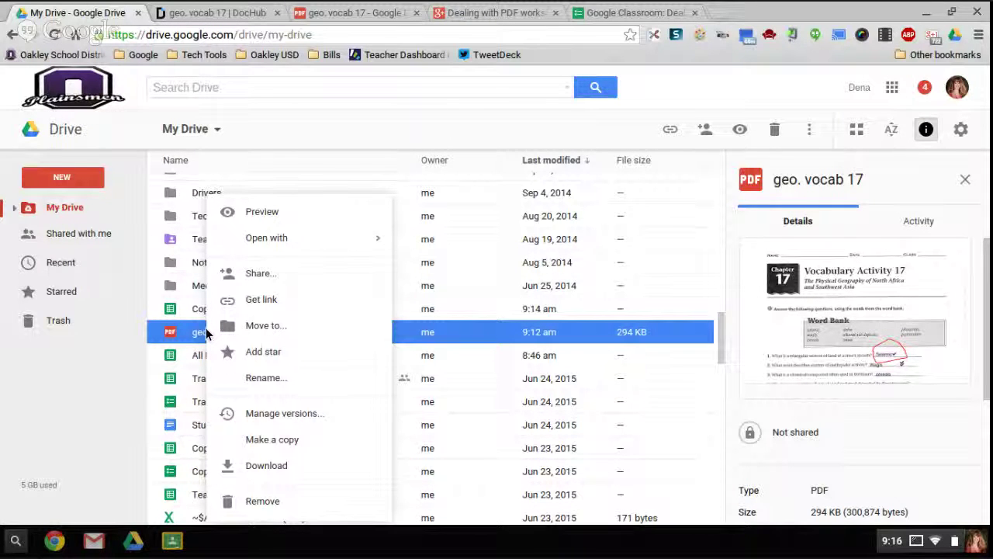
left_click(264, 380)
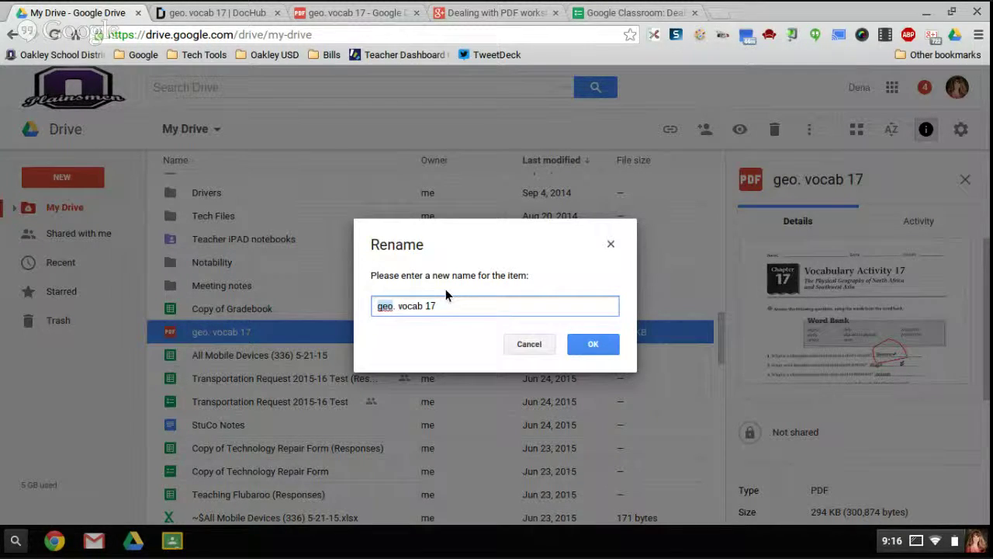
left_click(472, 306)
type("Completed")
left_click(606, 345)
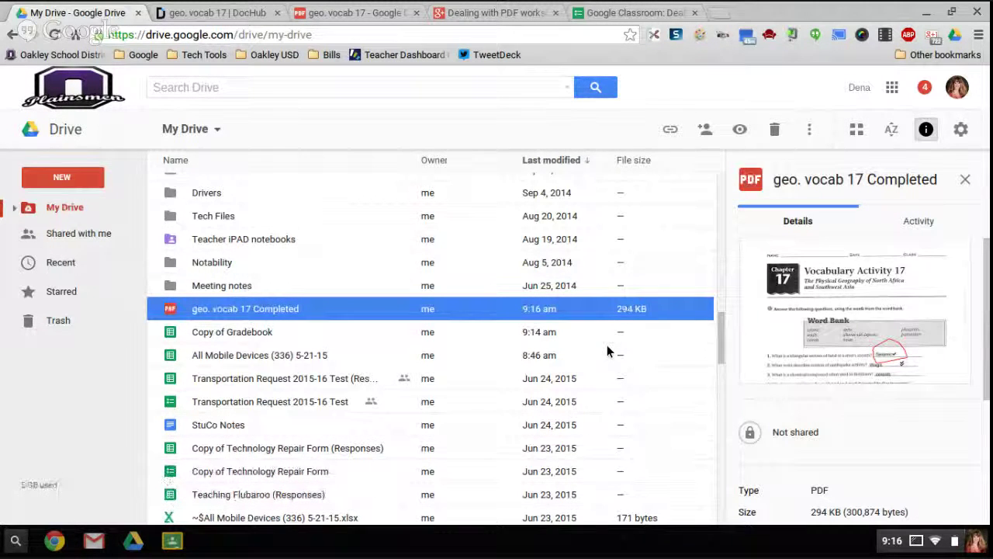
Switch to the worksheet in DocHub, dismiss the export message, and view the title in the document settings
left_click(186, 16)
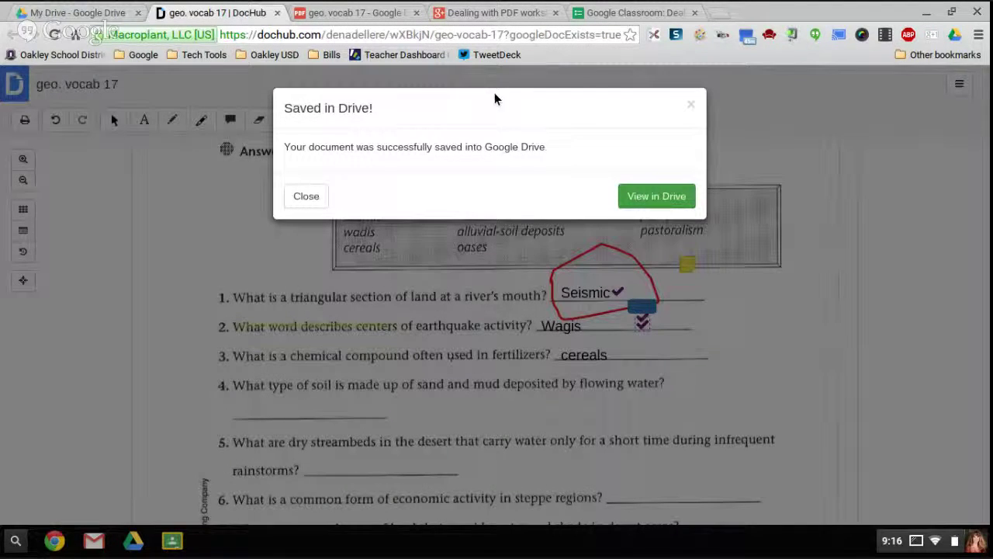
left_click(691, 110)
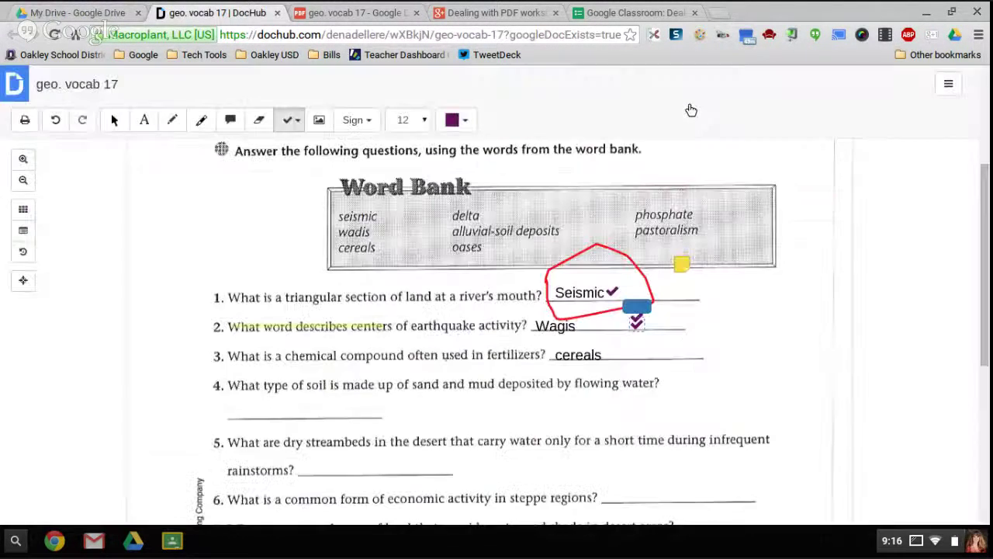
left_click(950, 86)
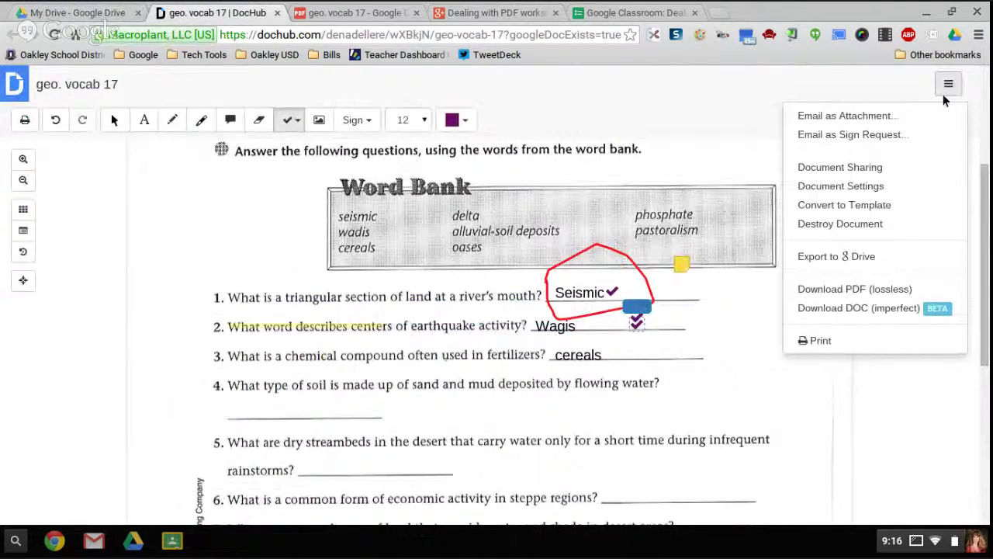
left_click(861, 190)
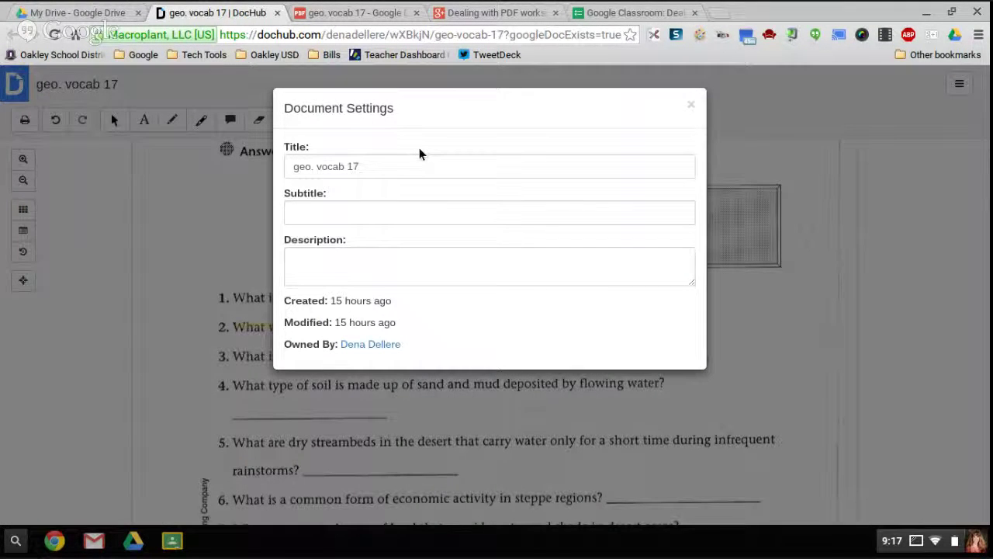
left_click(409, 167)
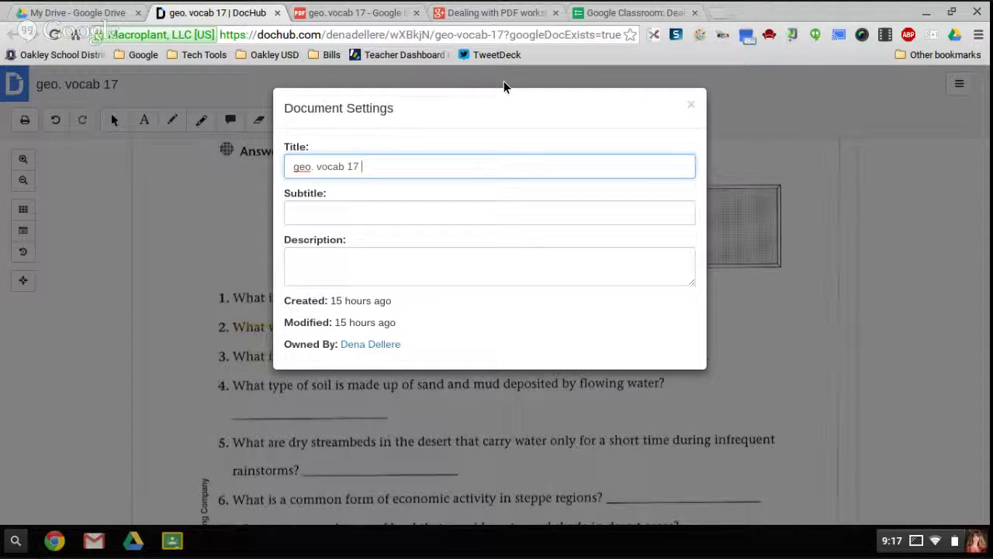
left_click(692, 109)
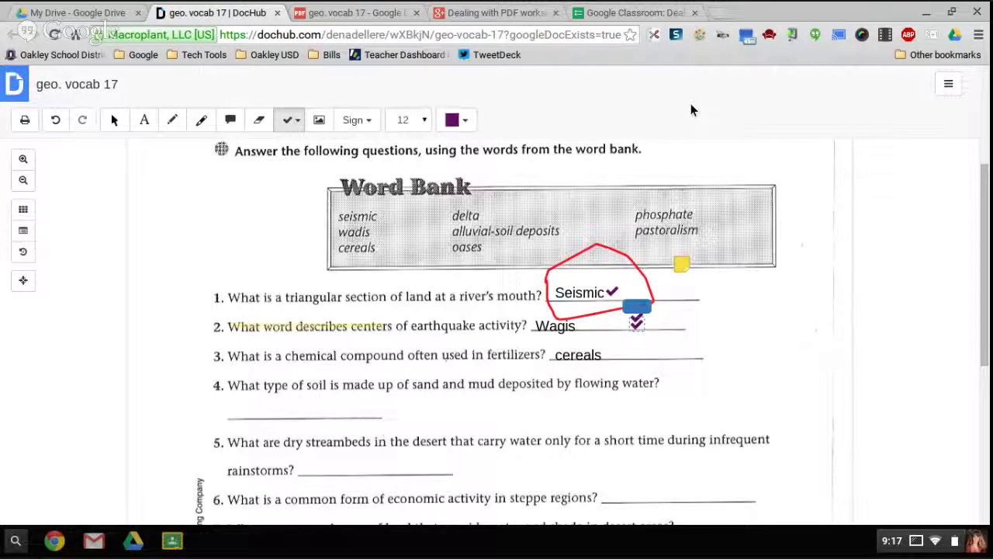
Set the worksheet's title to geo. vocab 17 Completed in the document settings and close them
left_click(949, 87)
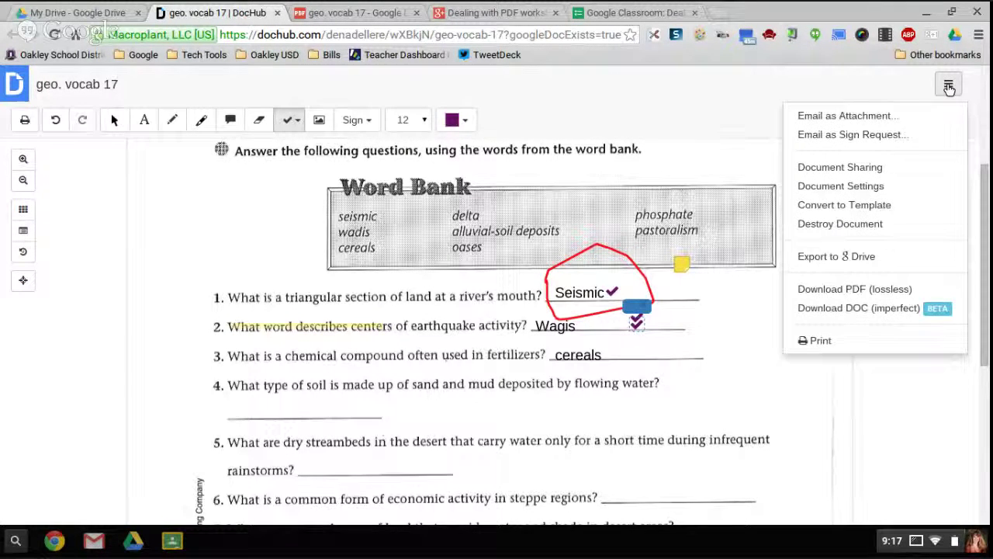
left_click(887, 192)
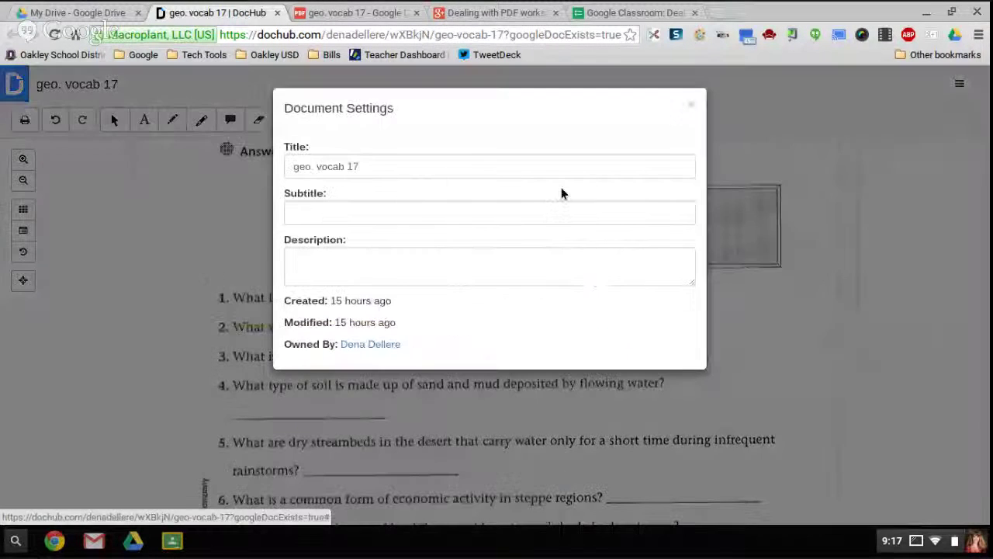
left_click(471, 174)
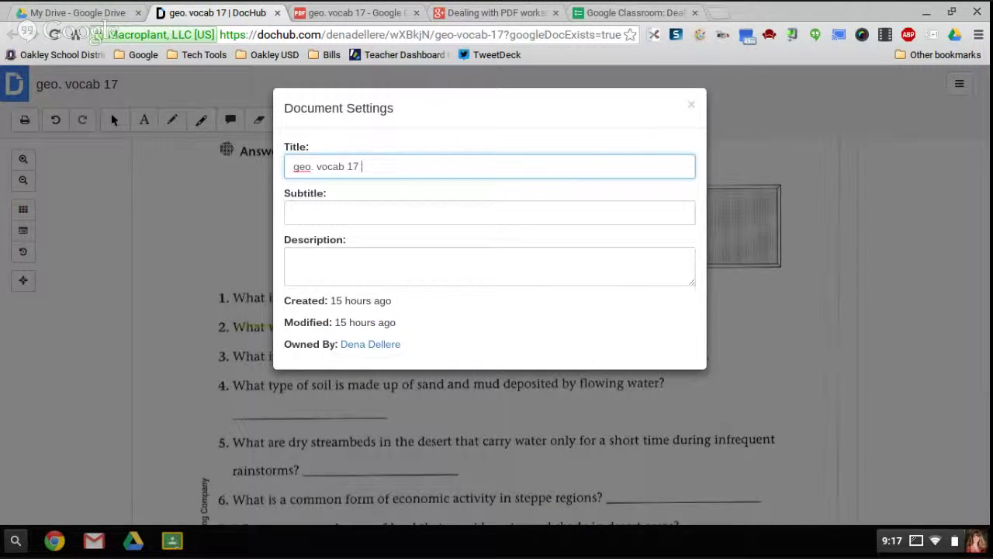
type("Completed")
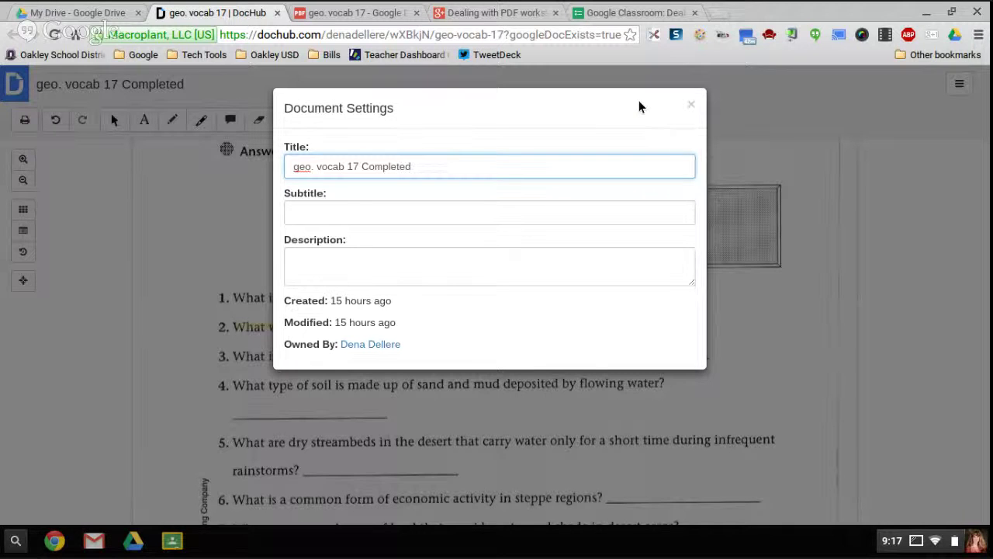
key("Tab")
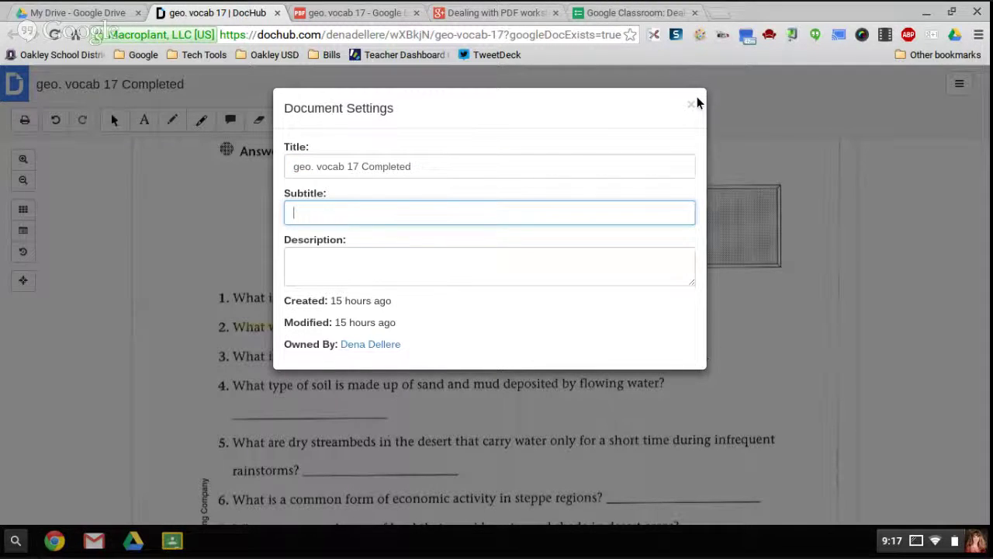
left_click(694, 103)
Export the retitled worksheet to Google Drive and switch to the My Drive list to check the new copy
left_click(948, 84)
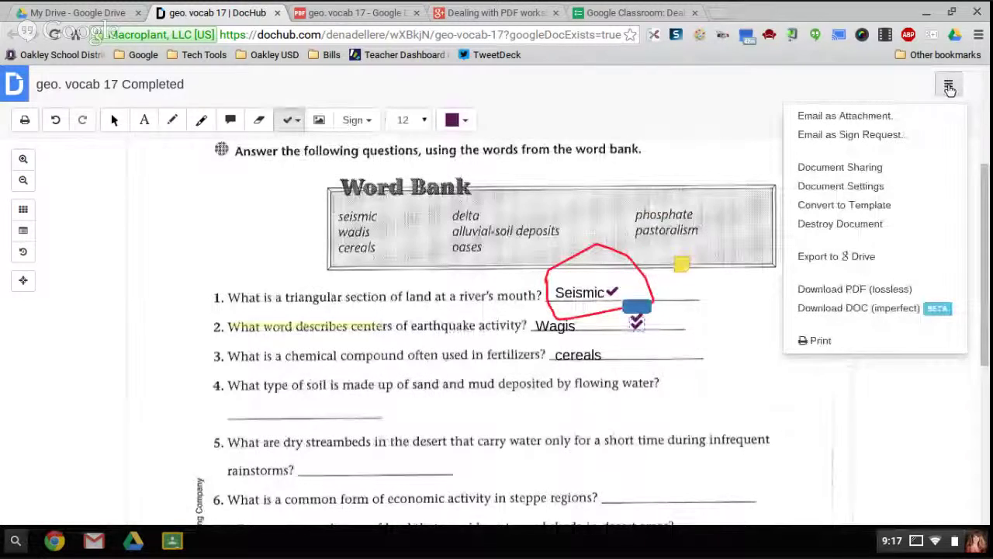
left_click(867, 258)
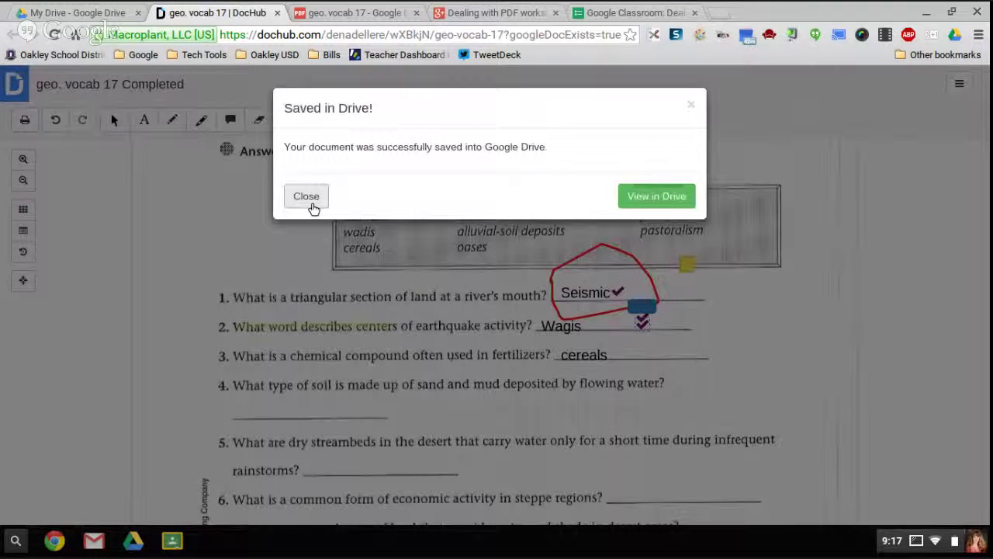
left_click(311, 204)
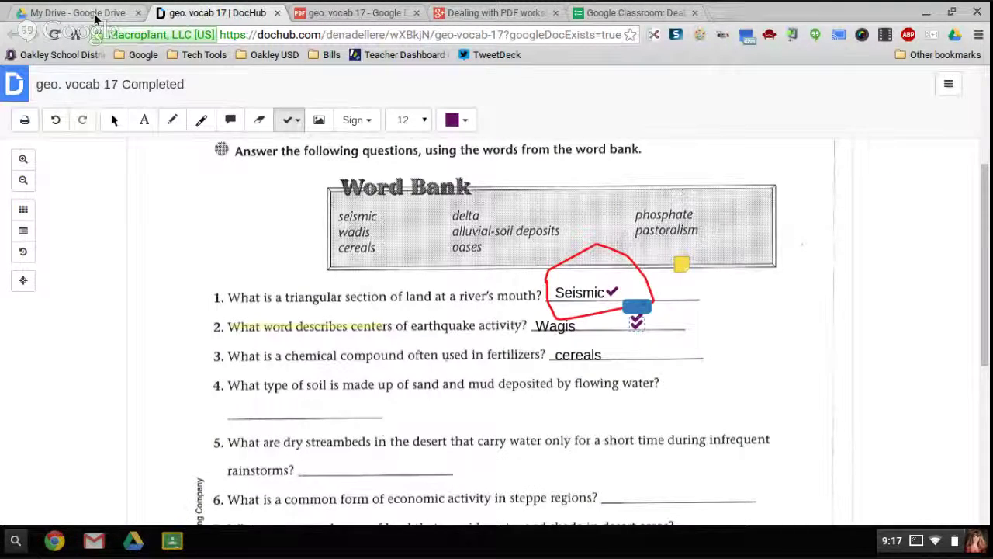
left_click(85, 13)
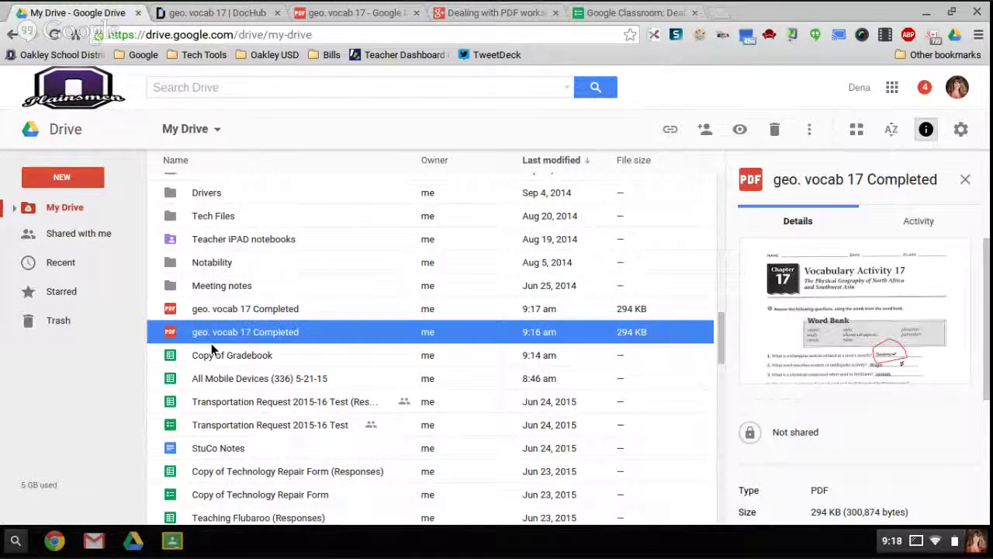
Return to the worksheet in DocHub, review the title in its document settings and close them
left_click(219, 13)
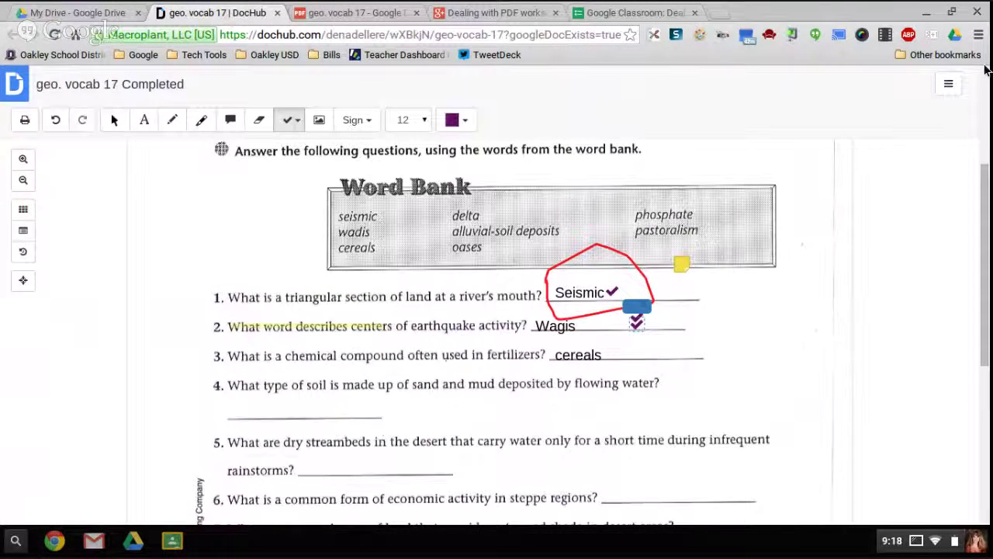
left_click(949, 84)
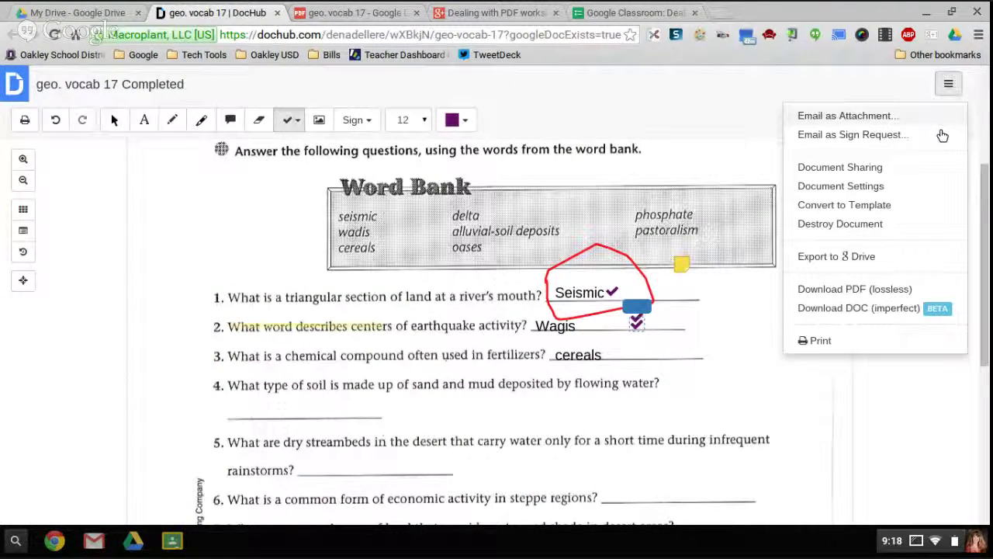
left_click(871, 189)
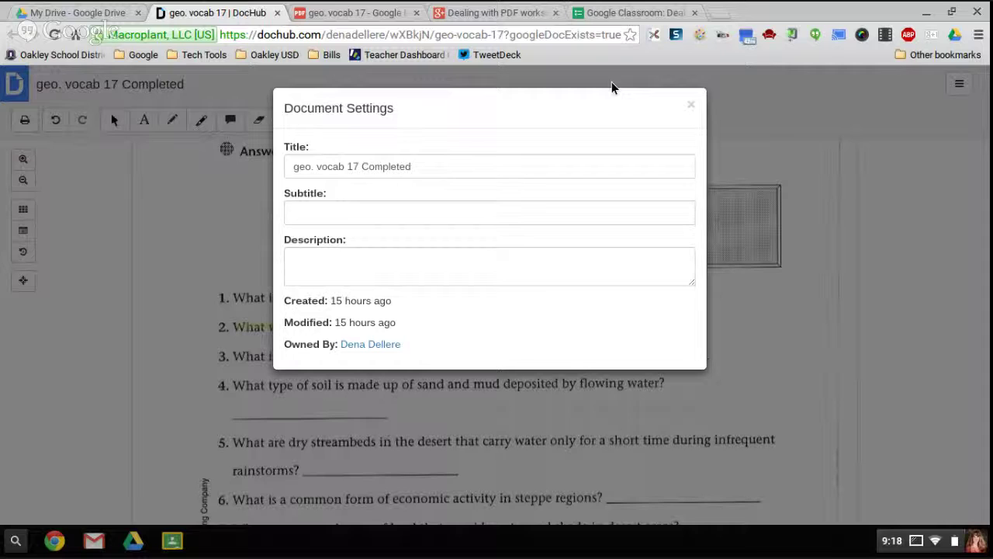
left_click(690, 108)
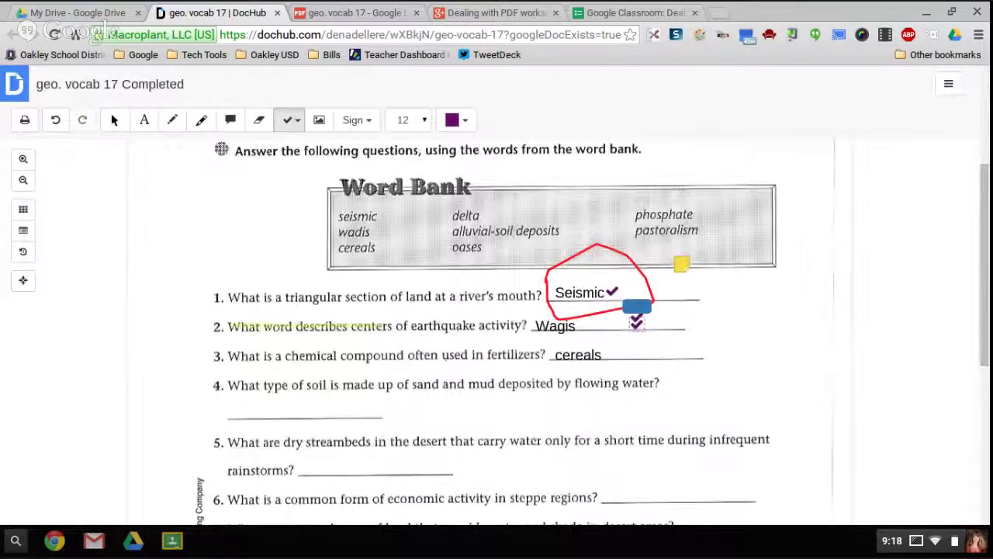
Switch back to My Drive in Google Drive and open the Training For Staff folder
left_click(79, 14)
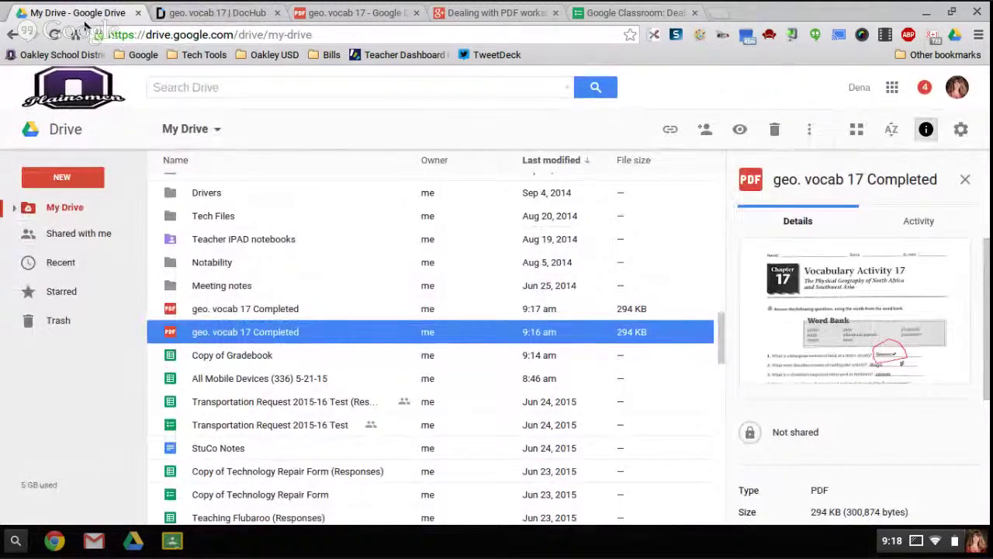
scroll(217, 212, "up", 10)
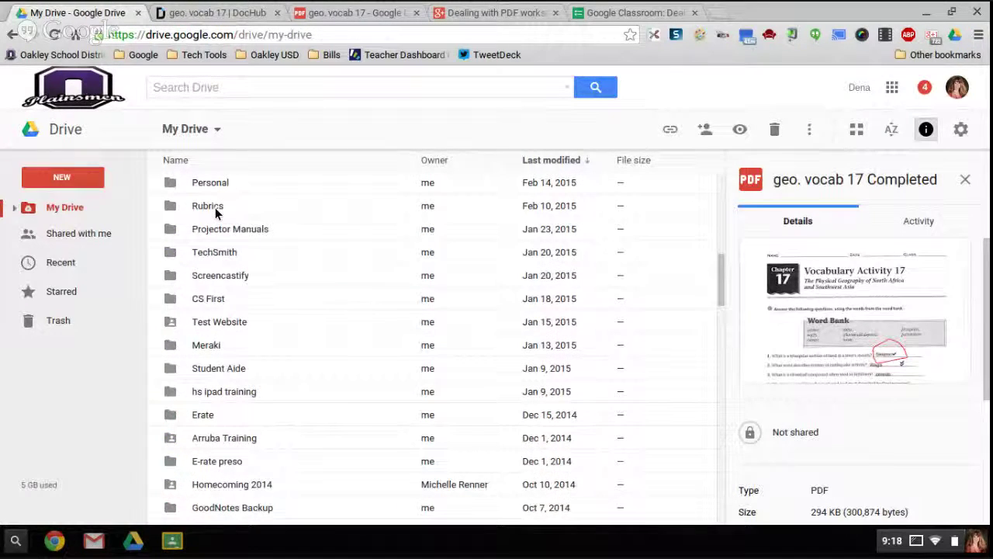
scroll(217, 212, "up", 3)
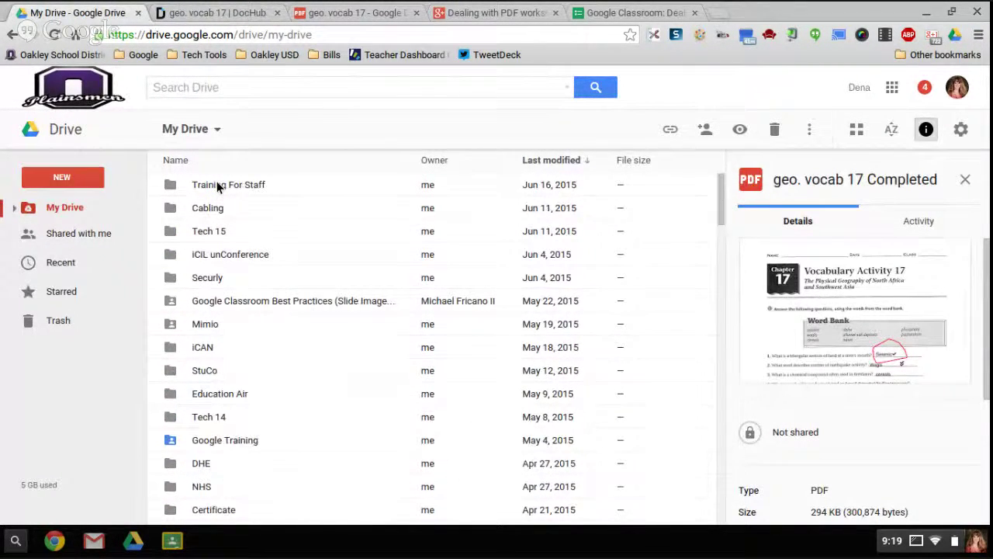
double_click(218, 184)
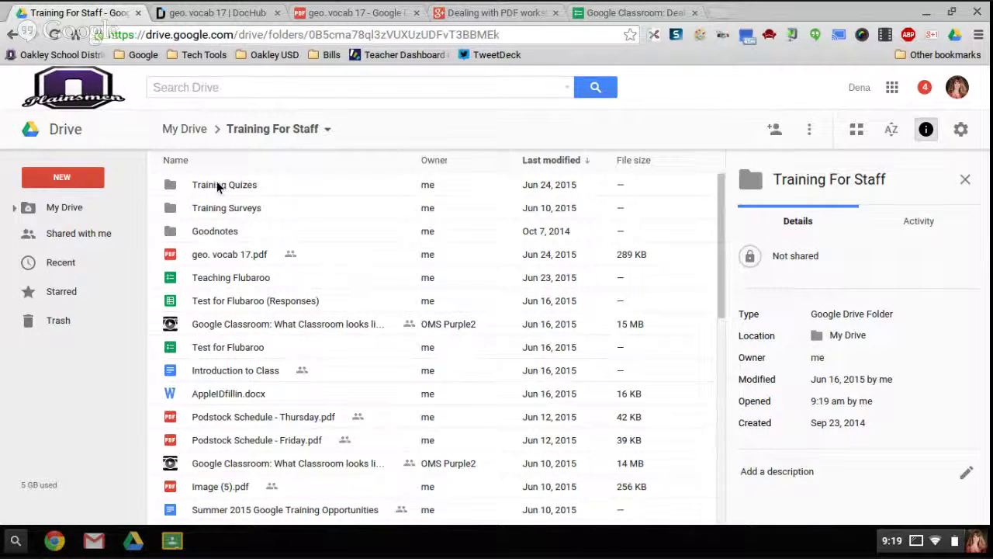
Open the geo. vocab 17.pdf worksheet from the Training For Staff folder with Google Docs
left_click(215, 256)
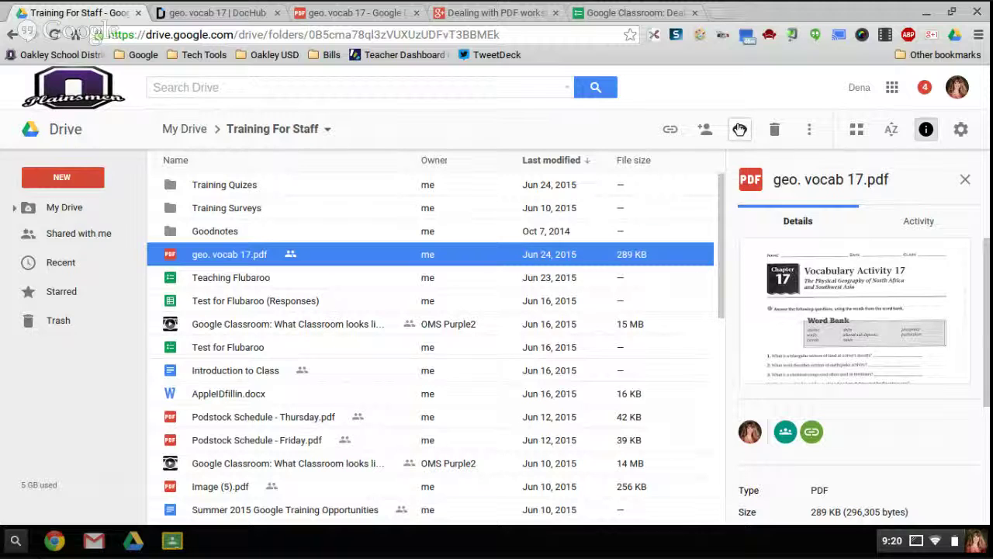
left_click(809, 132)
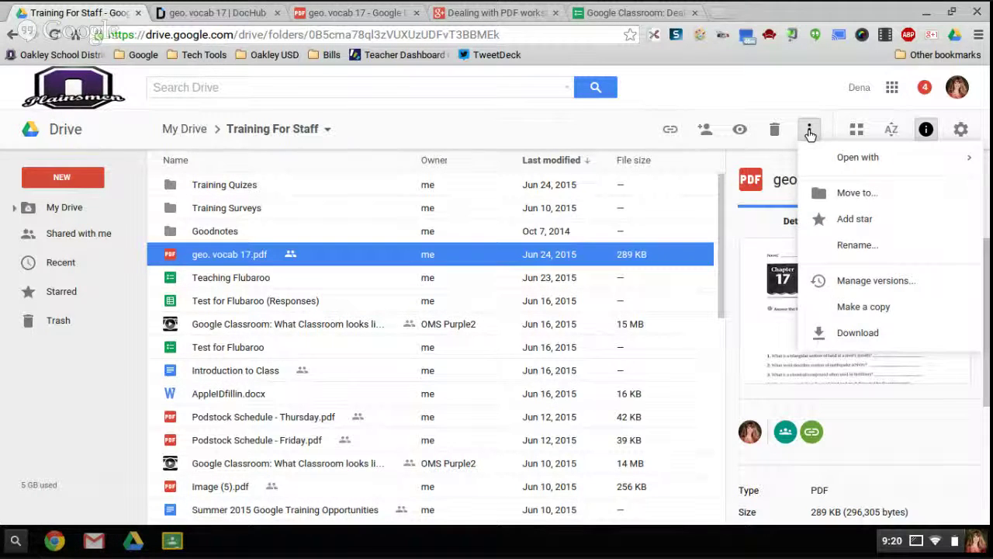
mouse_move(822, 159)
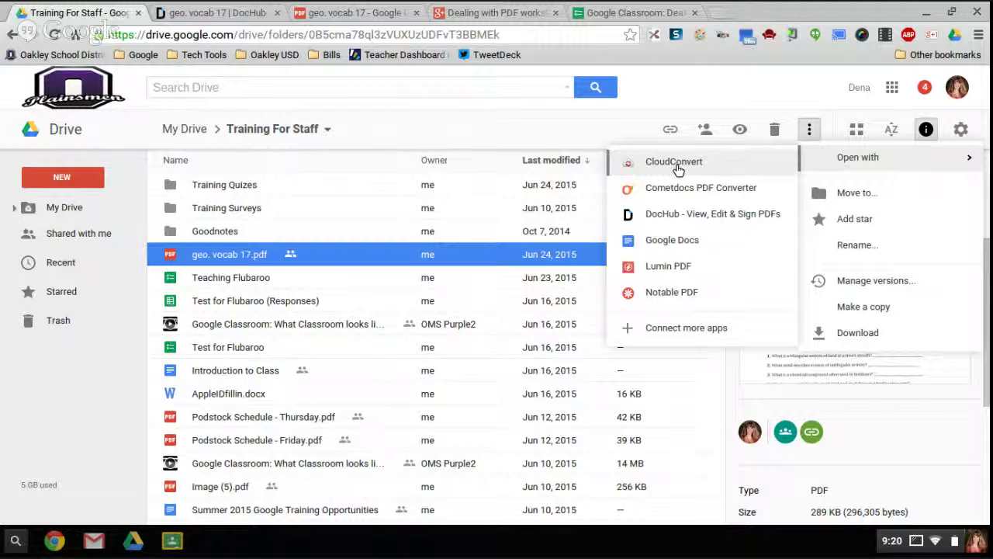
left_click(656, 241)
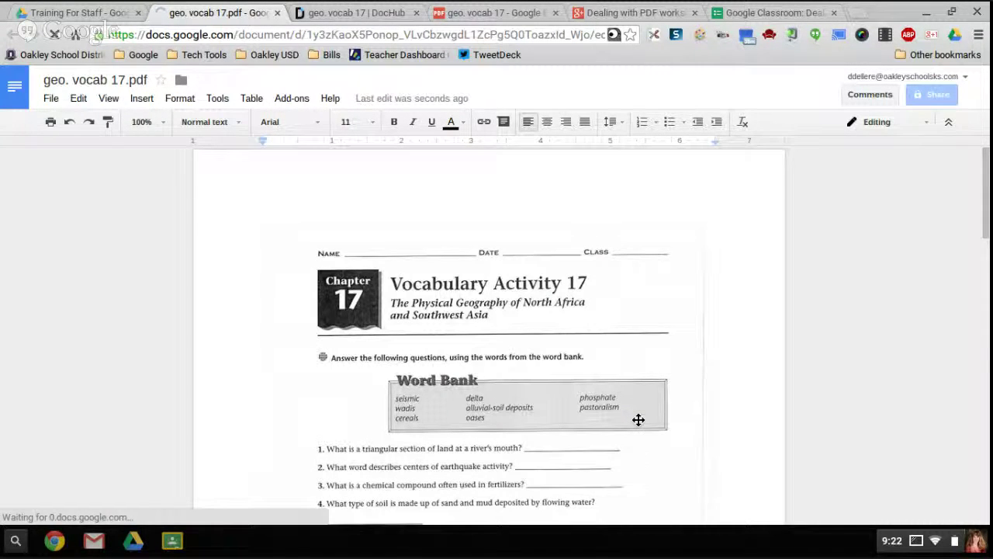
Compare the scanned worksheet image in the converted document with the editable text extracted below it
scroll(639, 419, "down", 2)
scroll(638, 419, "down", 3)
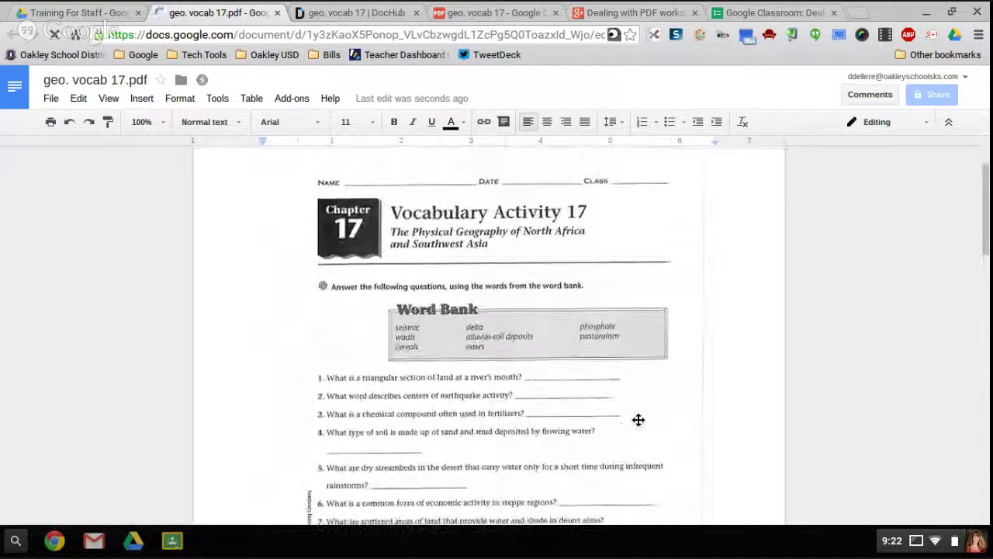
scroll(637, 419, "down", 9)
scroll(638, 420, "down", 4)
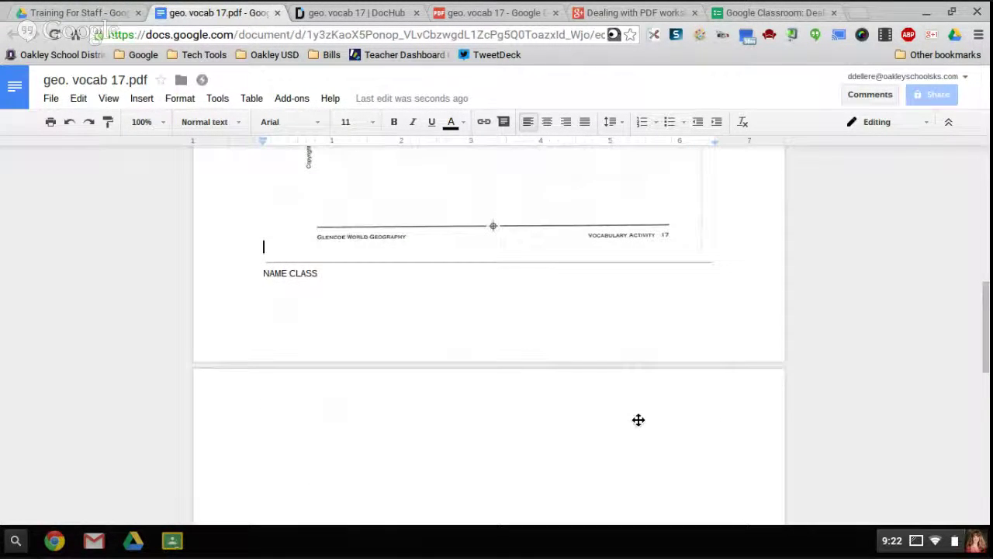
scroll(638, 419, "down", 9)
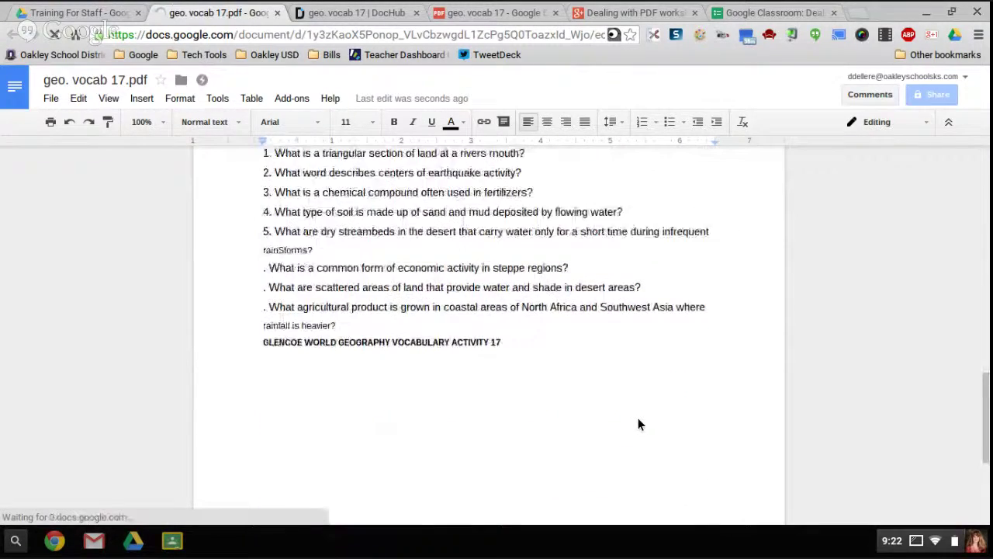
scroll(638, 419, "up", 3)
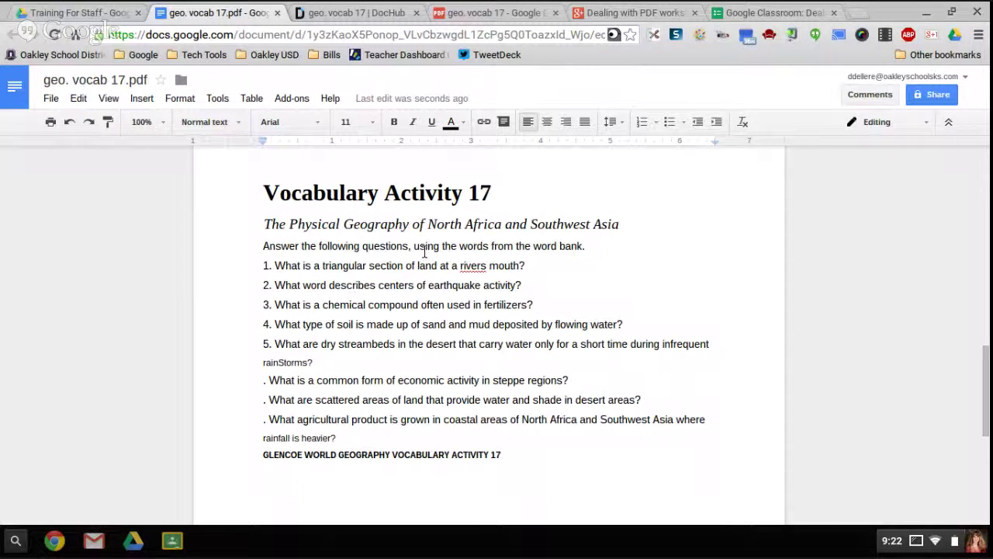
left_click(590, 249)
scroll(591, 249, "up", 1)
scroll(591, 250, "up", 4)
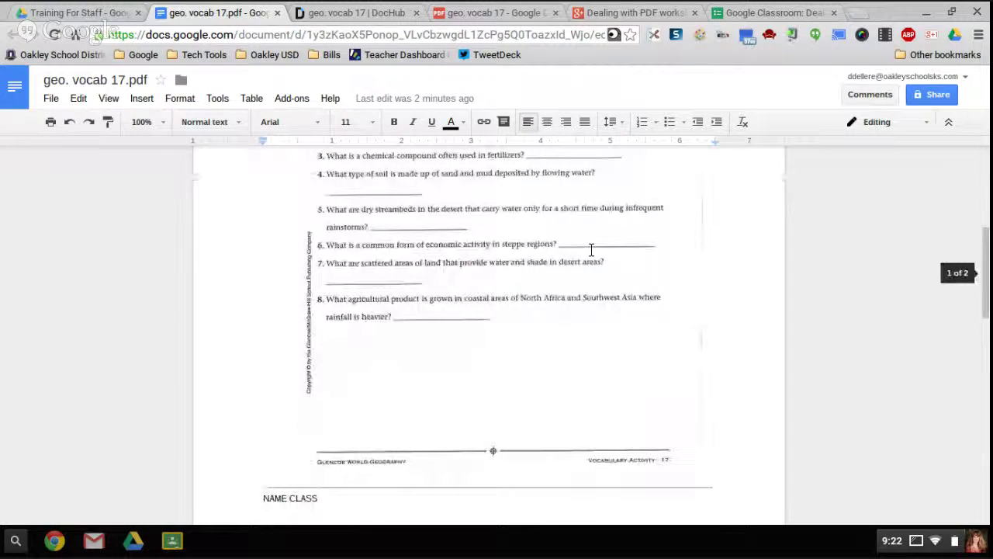
scroll(591, 249, "up", 3)
scroll(591, 250, "up", 1)
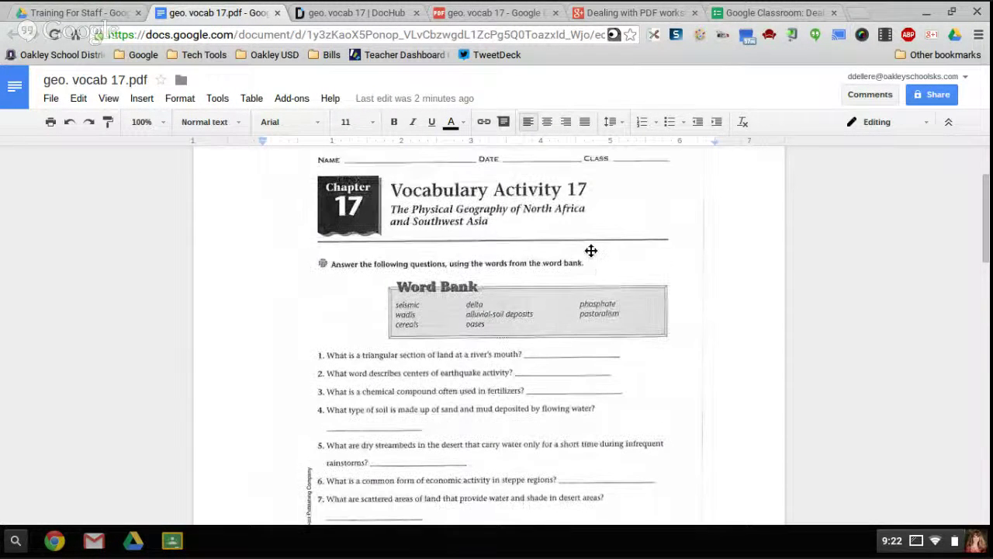
scroll(591, 250, "down", 8)
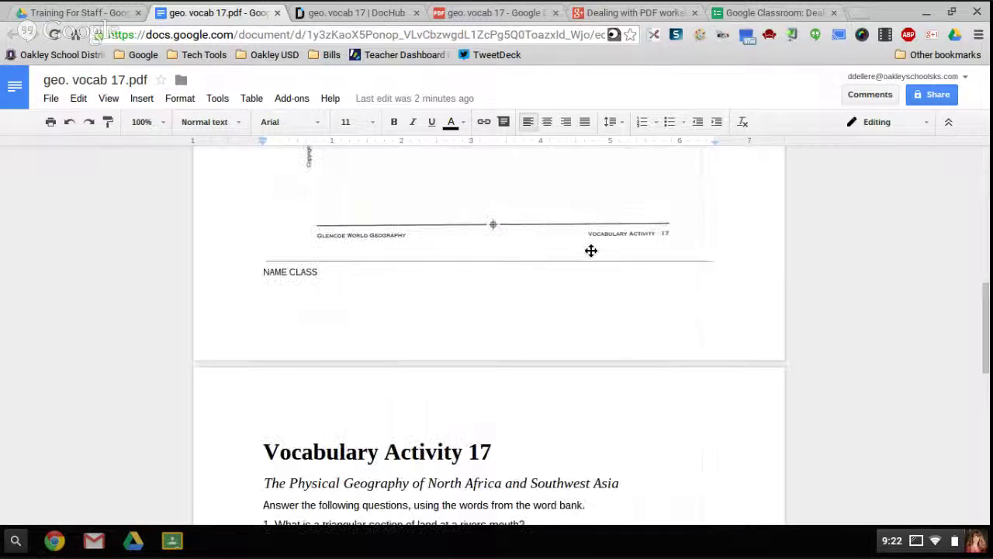
scroll(591, 250, "down", 4)
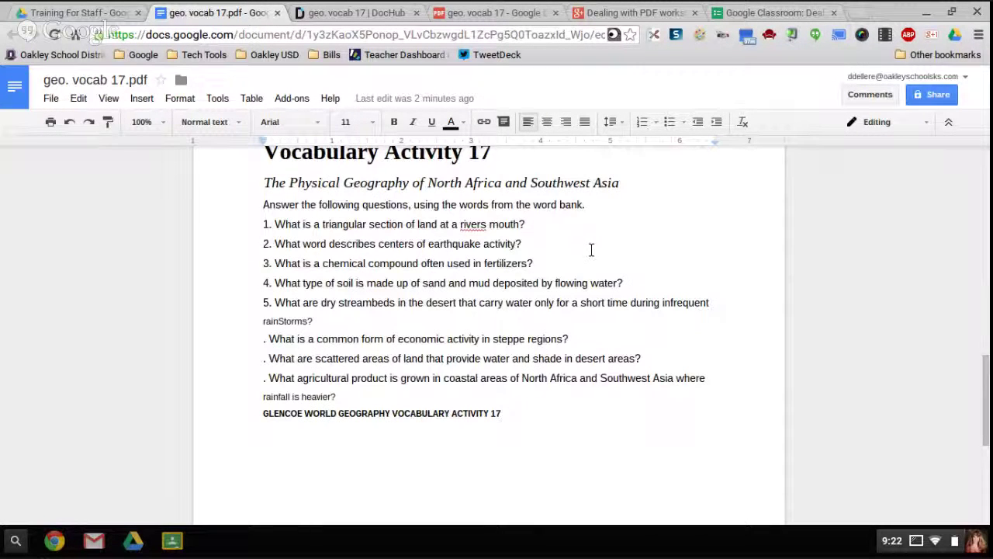
scroll(592, 250, "up", 1)
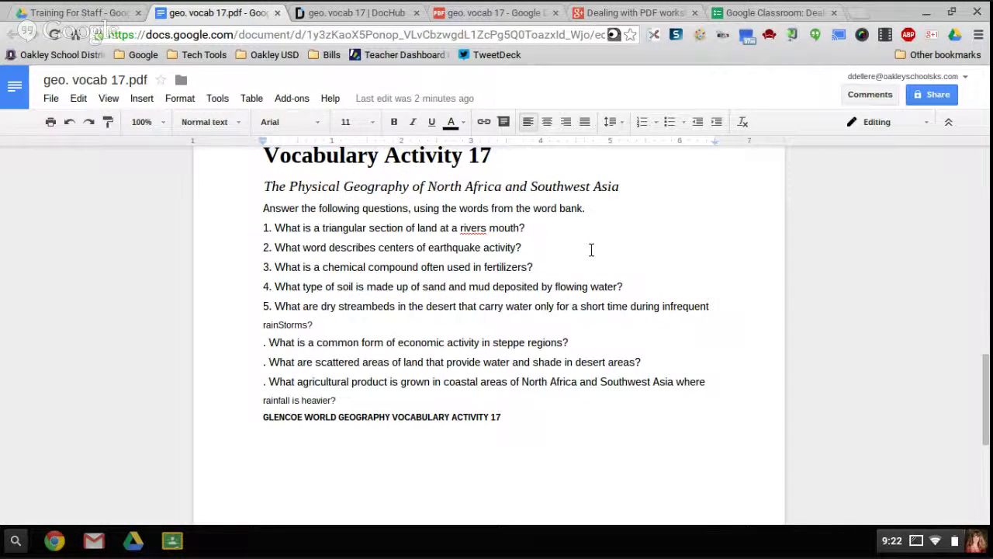
scroll(591, 250, "up", 5)
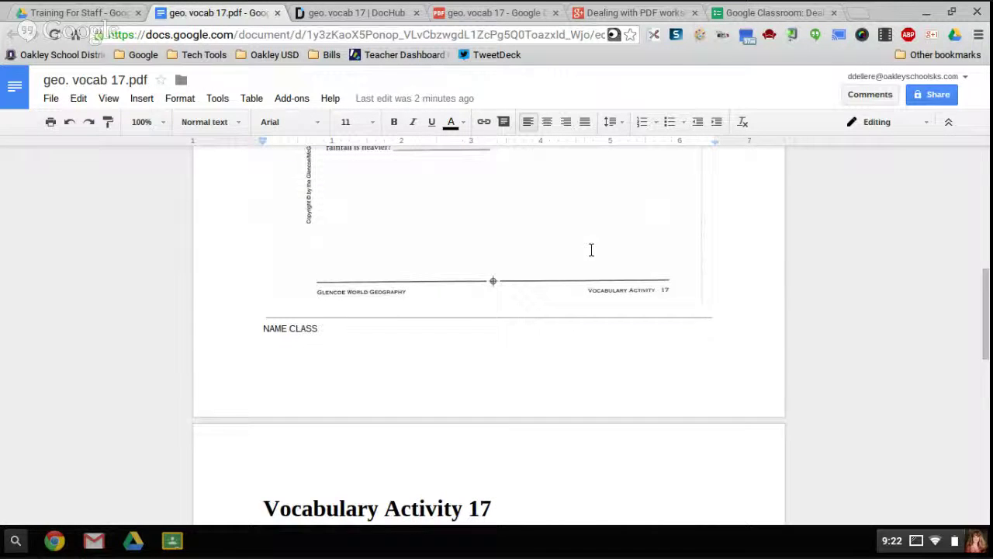
scroll(591, 250, "up", 5)
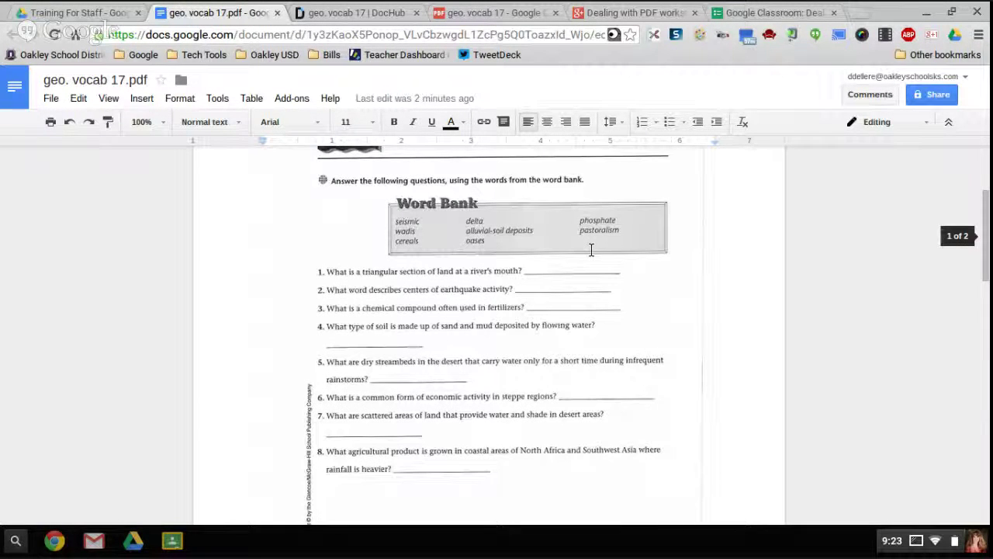
Delete the scanned worksheet image above the extracted text
scroll(591, 250, "down", 1)
left_click(591, 250)
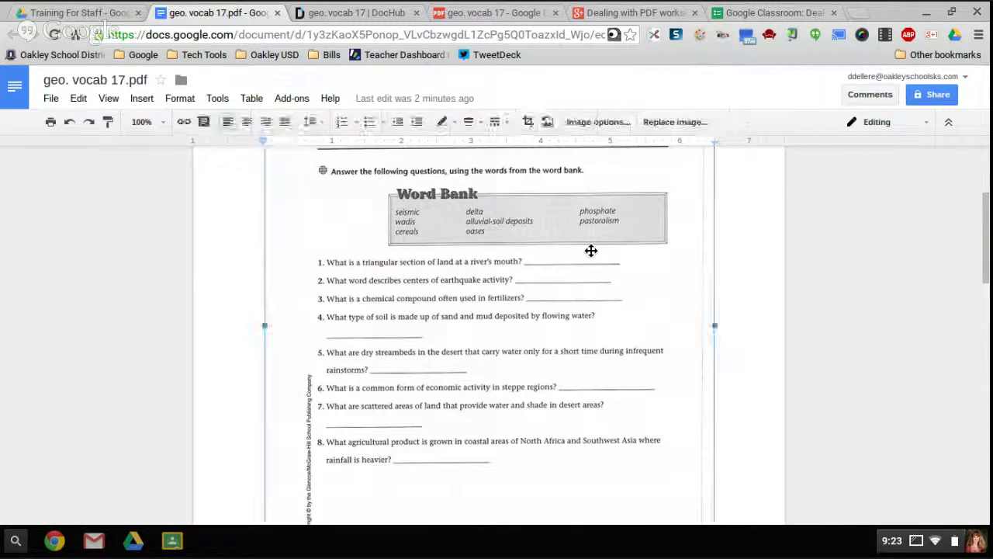
key("Delete")
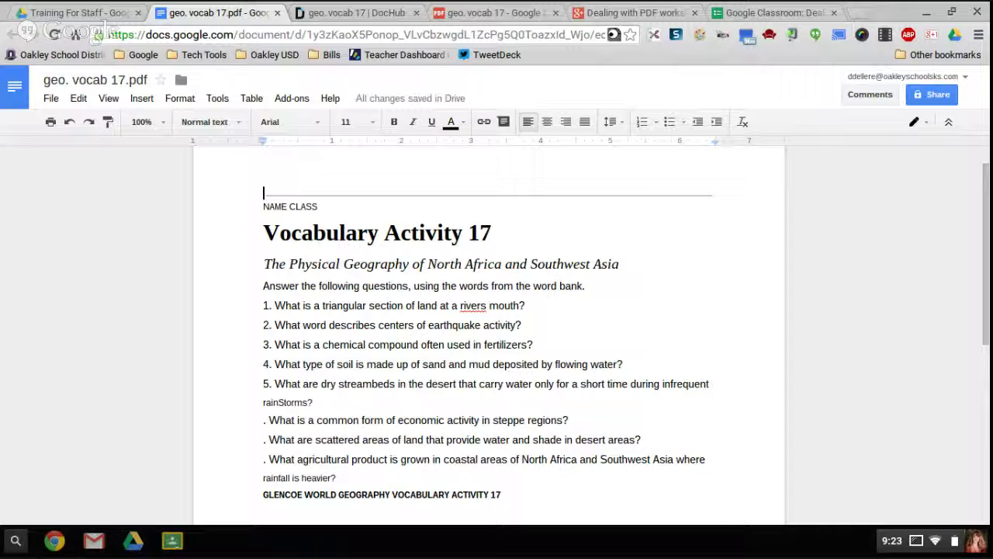
Return to the Training For Staff folder in Google Drive and review the PDF's open-with apps and the converted document's file actions
left_click(44, 14)
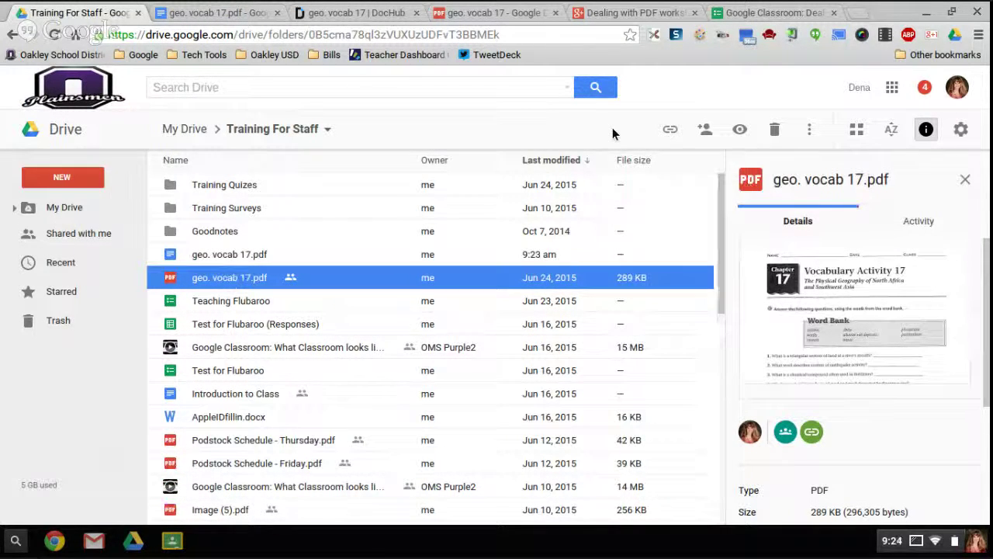
left_click(810, 133)
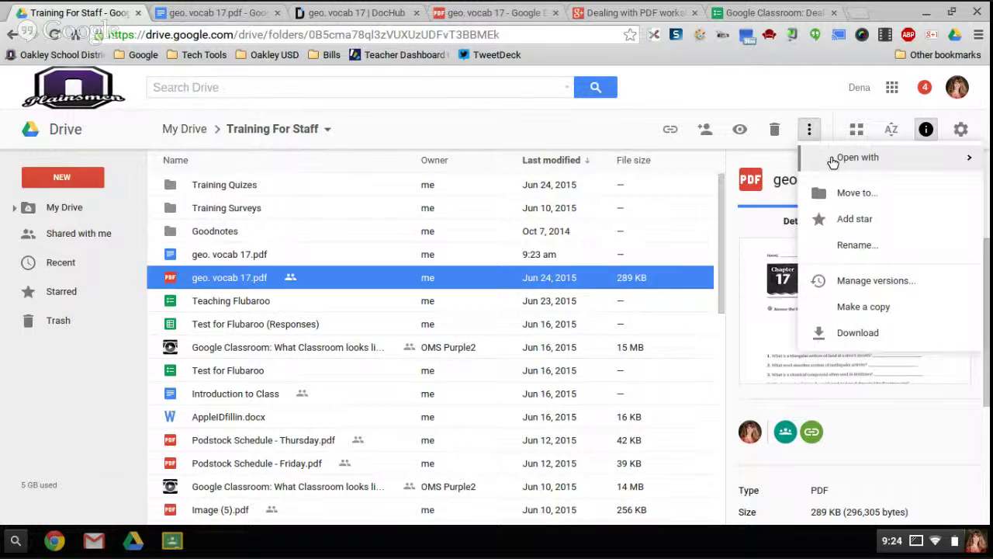
mouse_move(832, 161)
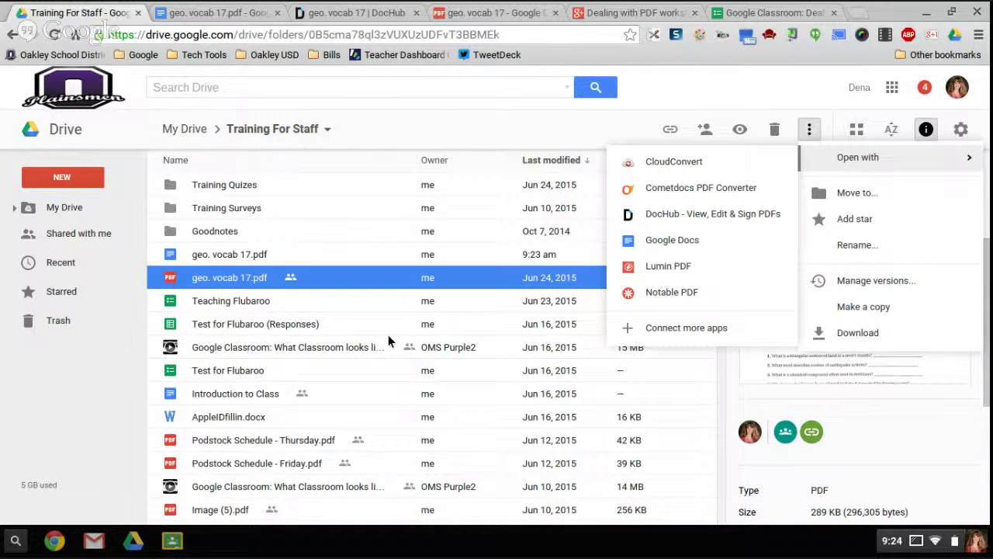
right_click(234, 256)
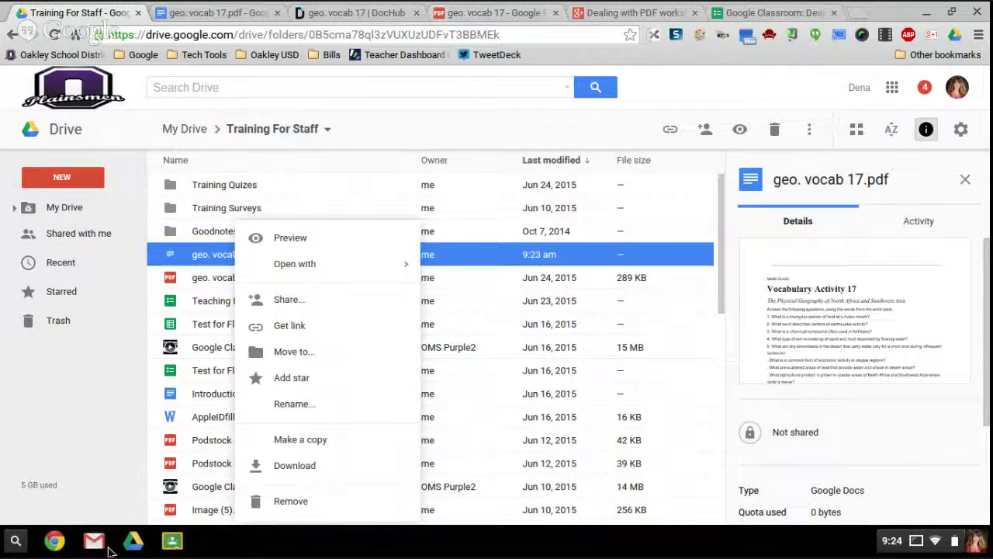
Switch to the Google+ Hangouts window and stop the screen sharing
left_click(54, 549)
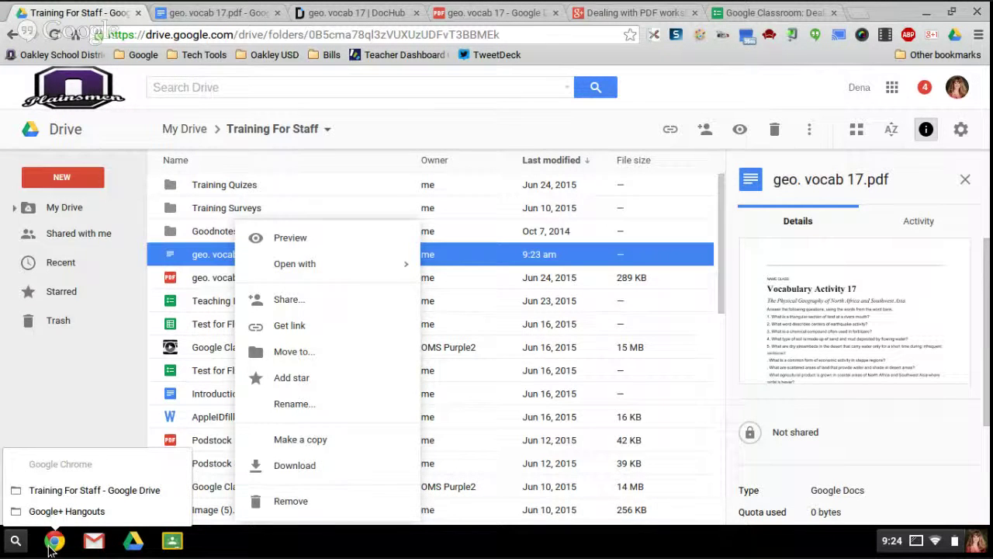
left_click(58, 513)
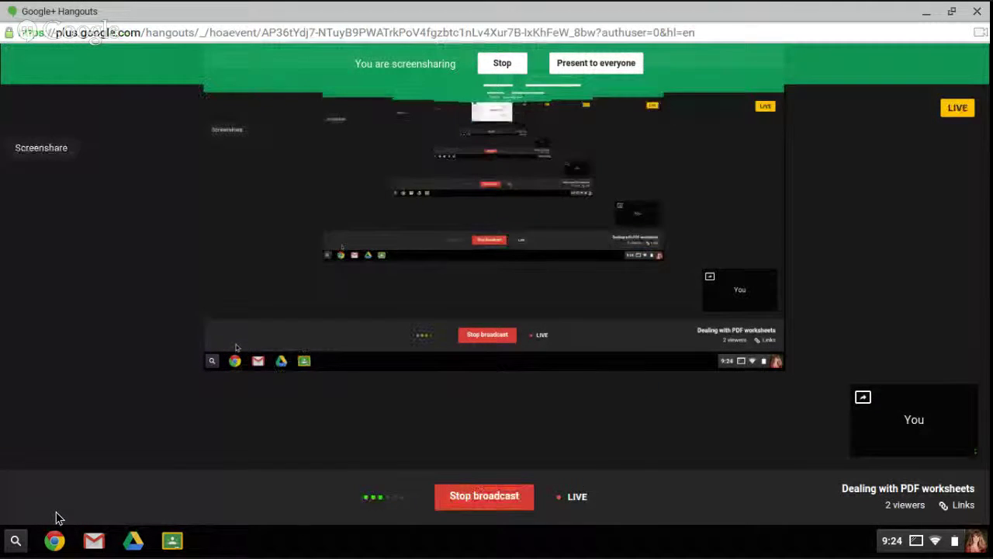
mouse_move(471, 450)
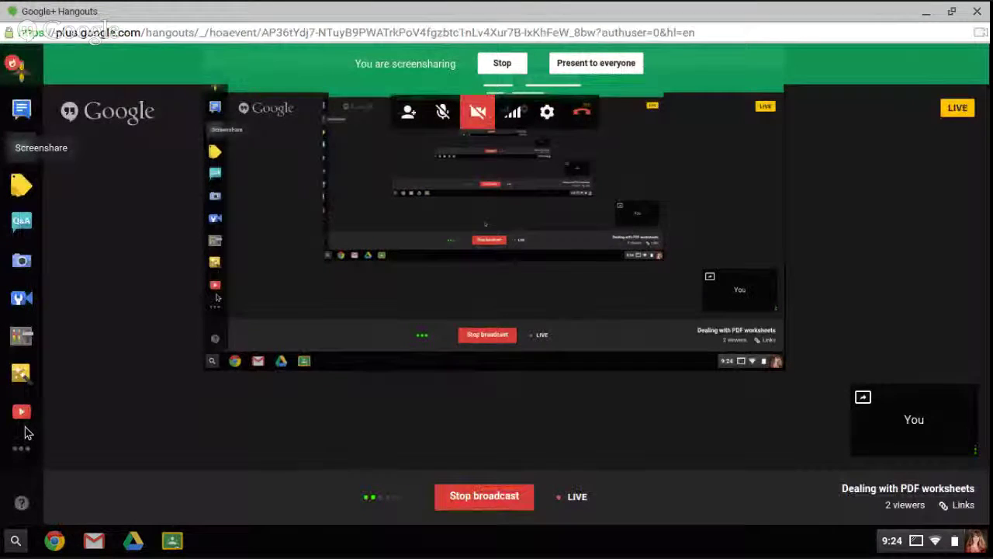
left_click(503, 62)
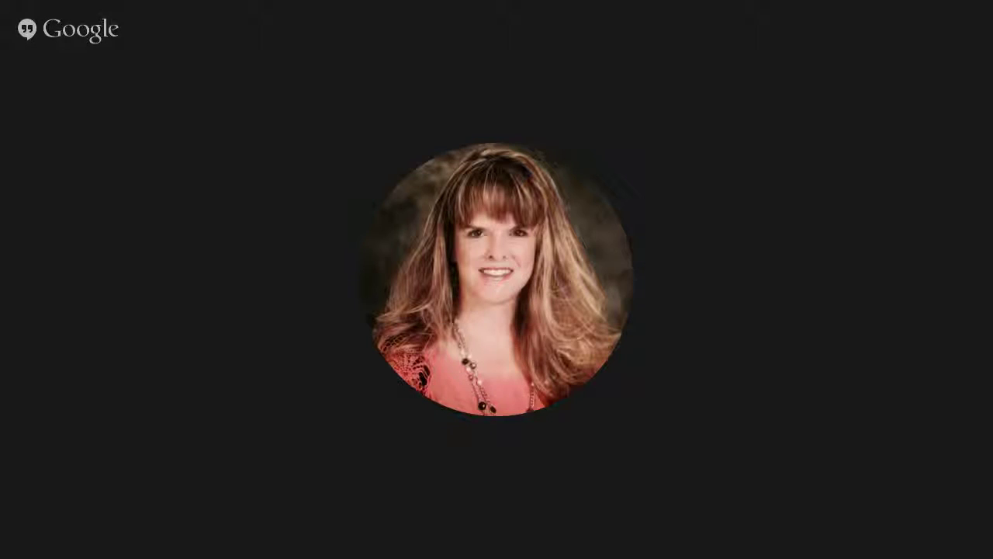
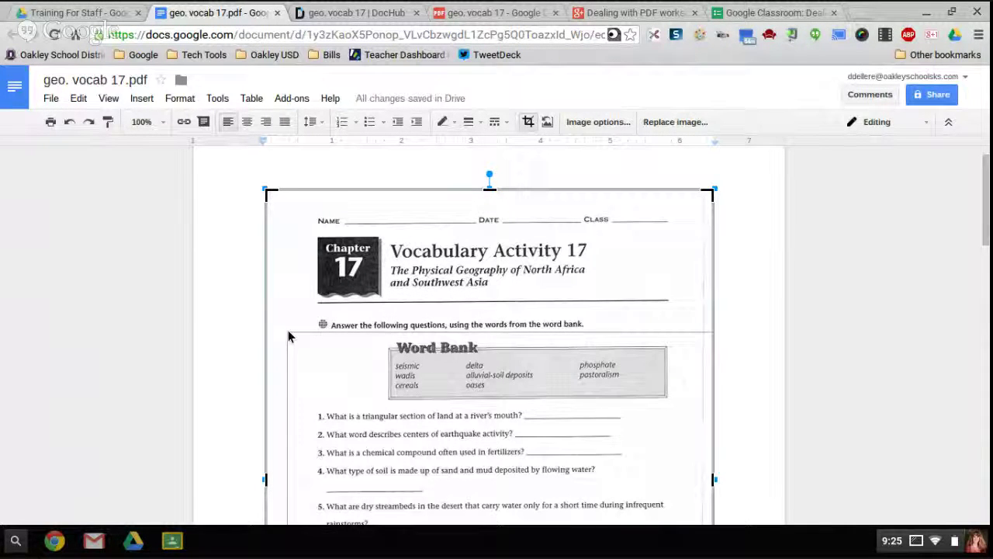
Crop the scanned worksheet image down to the Word Bank box and move it between the subtitle and the instructions line
scroll(722, 432, "down", 2)
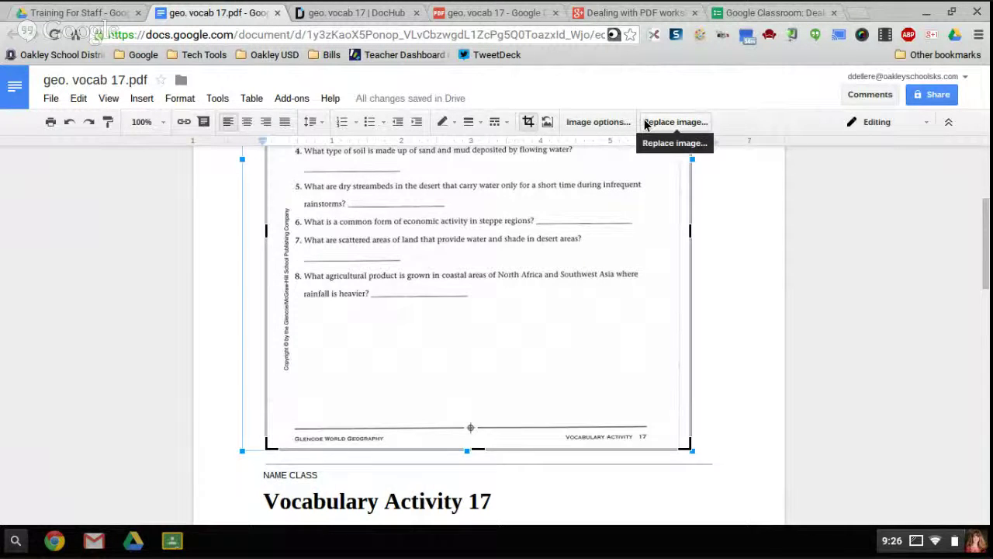
left_click_drag(690, 448, 643, 161)
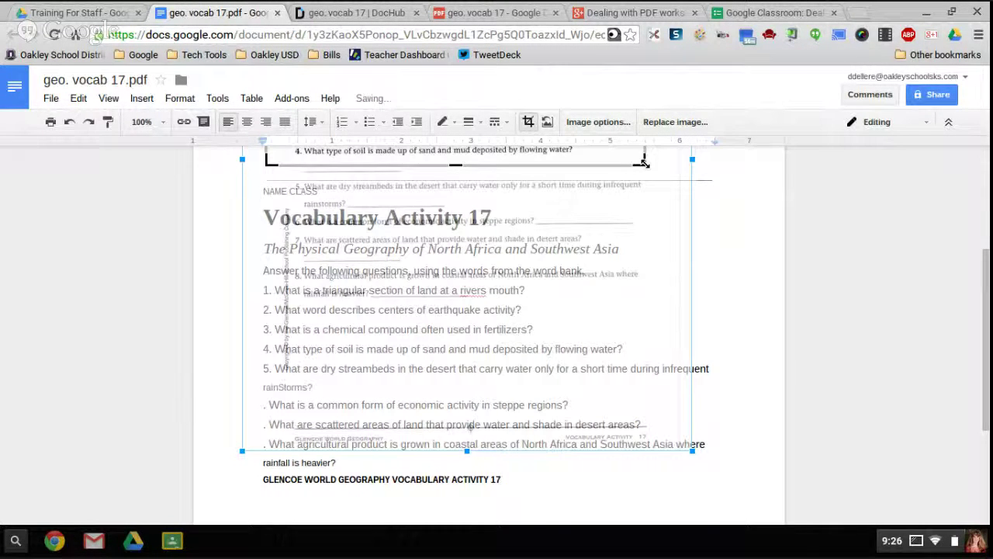
scroll(667, 248, "up", 3)
left_click_drag(643, 376, 656, 301)
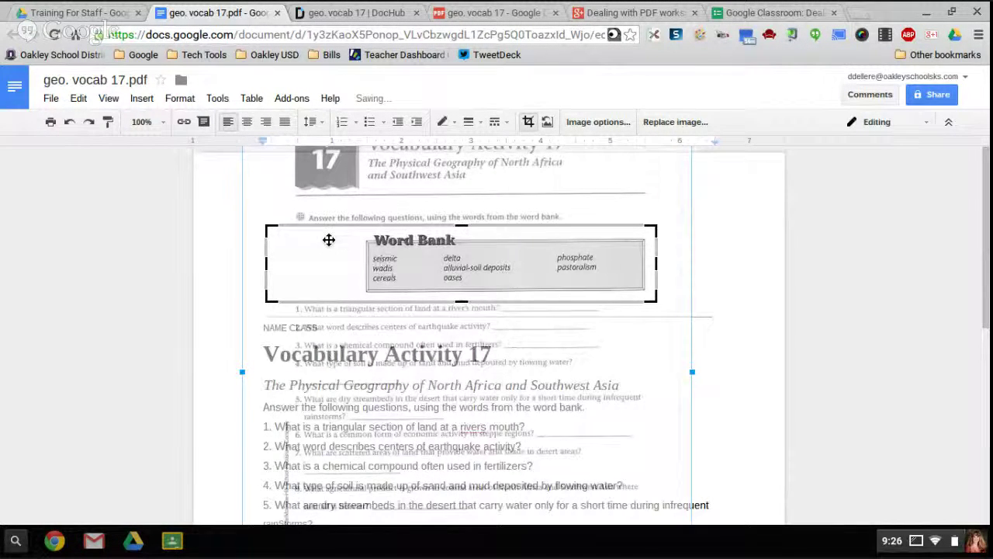
left_click_drag(272, 268, 228, 261)
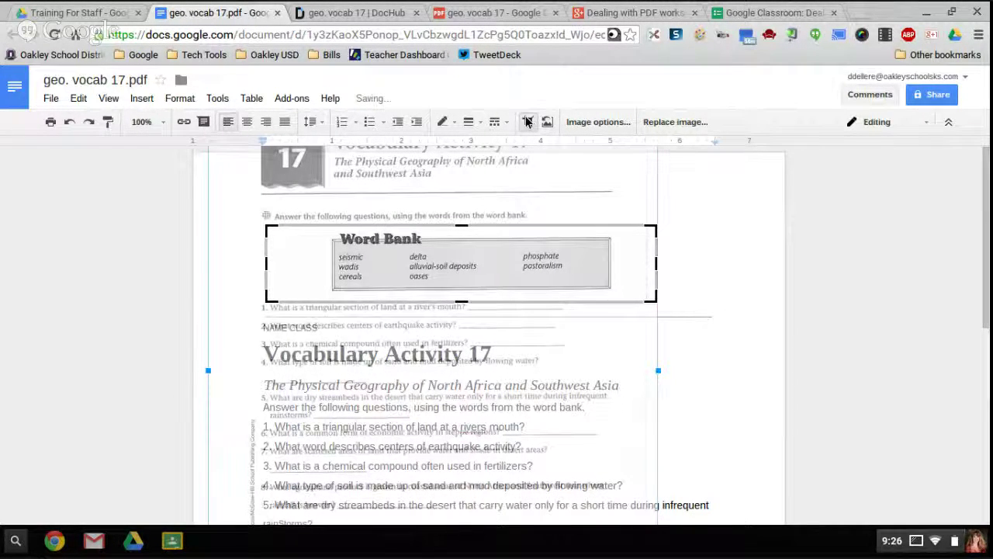
left_click(527, 122)
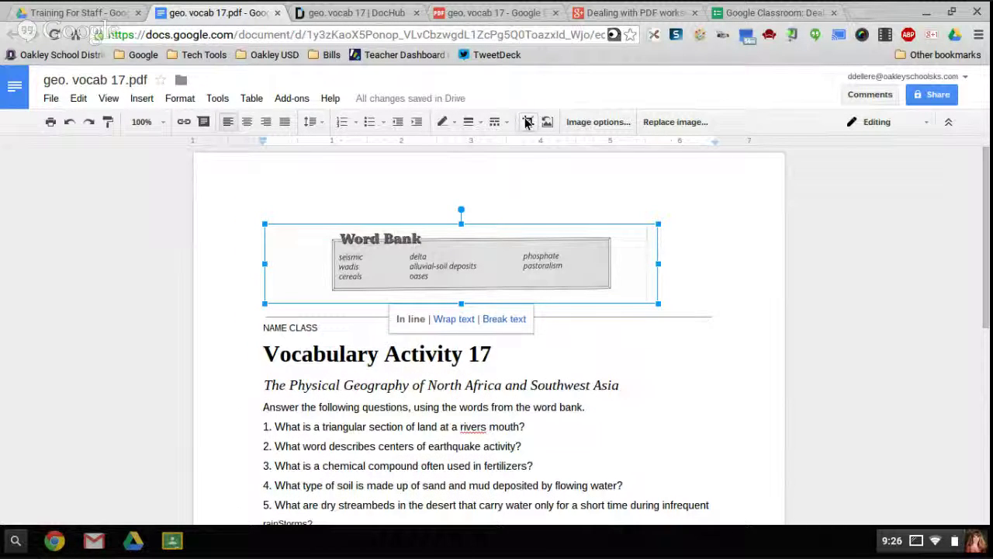
left_click(592, 421)
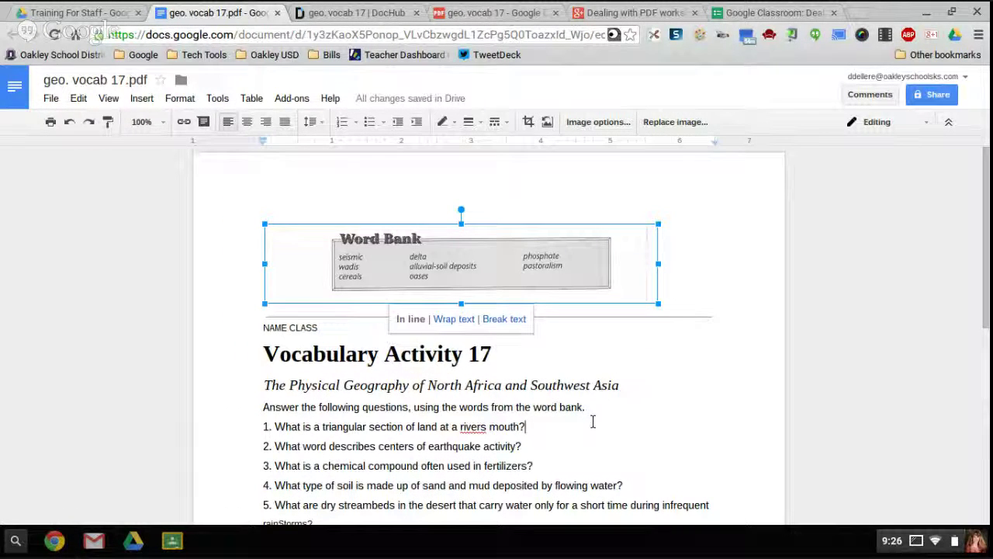
left_click_drag(613, 293, 660, 381)
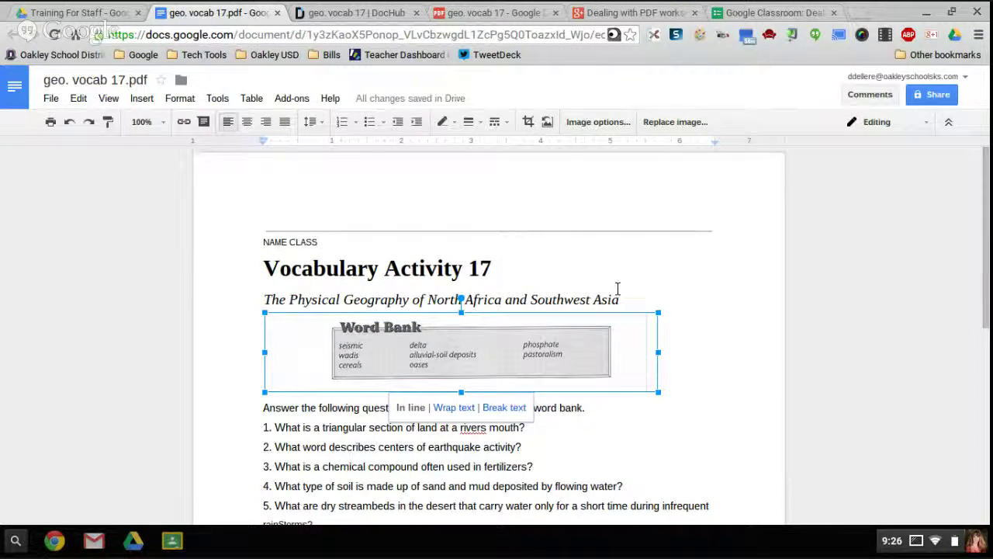
Undo the Word Bank image's move and its most recent crop adjustments
left_click(67, 124)
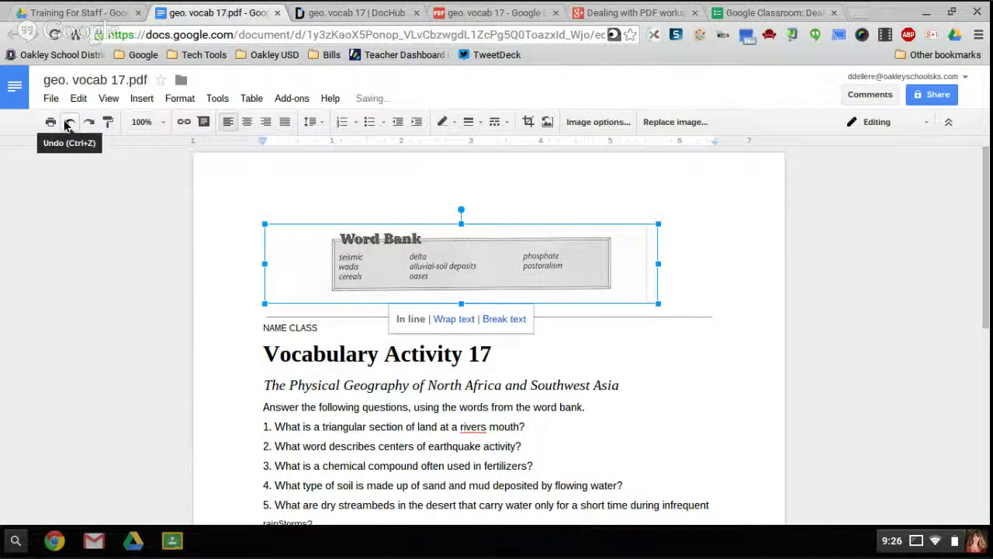
left_click(67, 125)
left_click(66, 124)
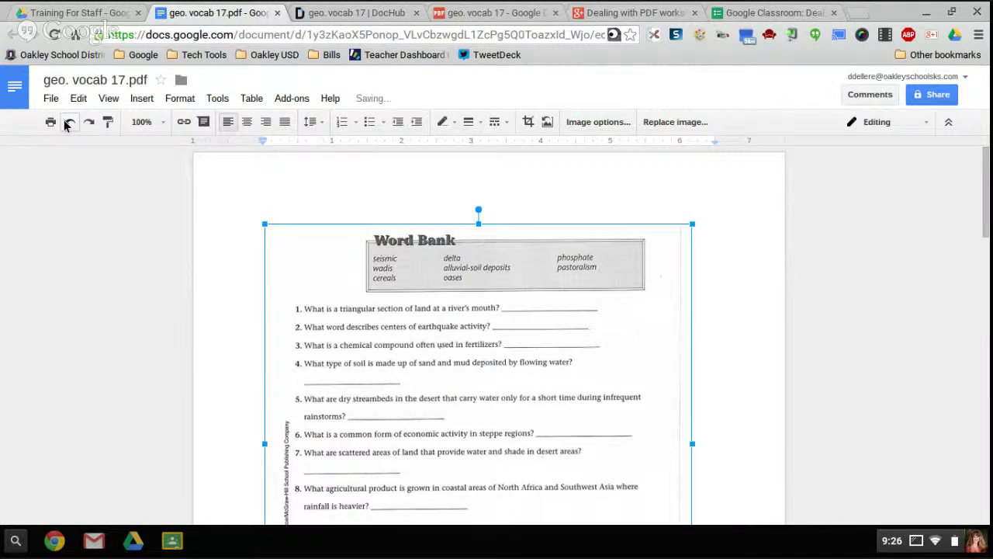
Undo the remaining crop of the scanned worksheet image and look over the full page
left_click(67, 125)
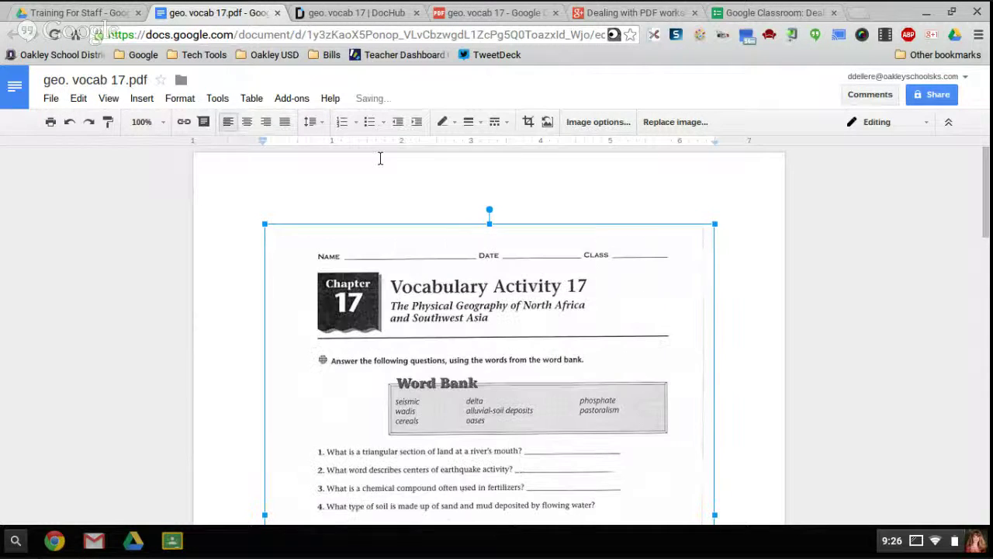
scroll(429, 231, "down", 1)
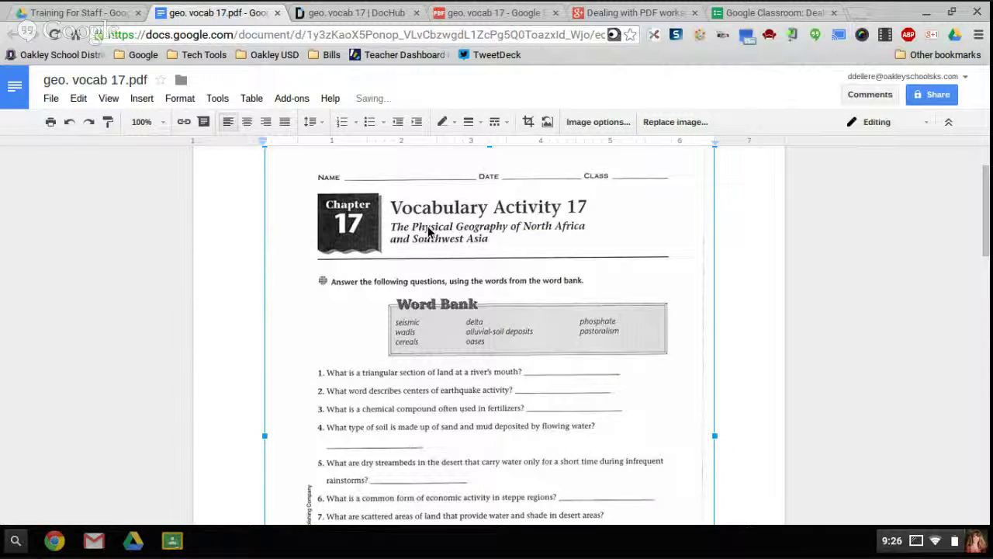
scroll(429, 231, "down", 1)
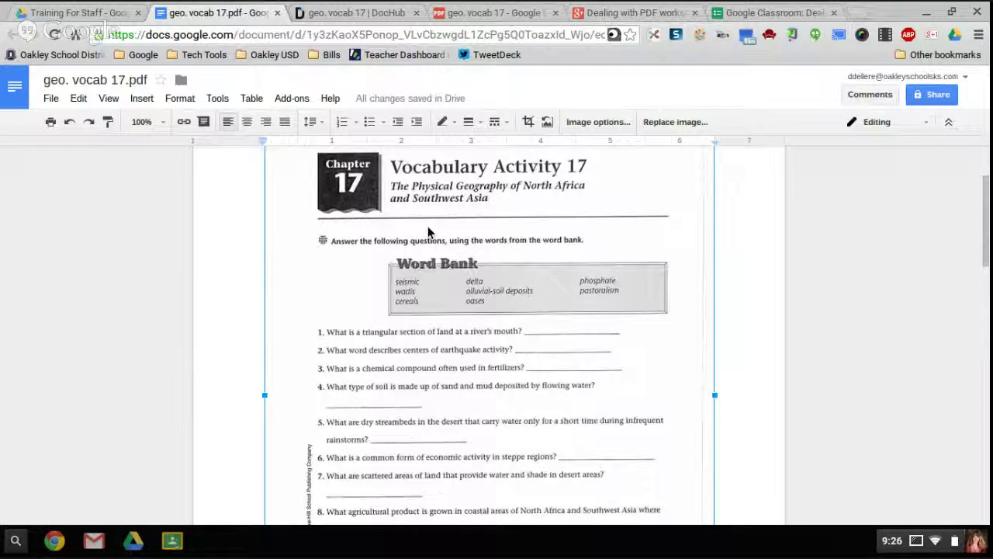
scroll(428, 231, "down", 1)
scroll(428, 231, "up", 2)
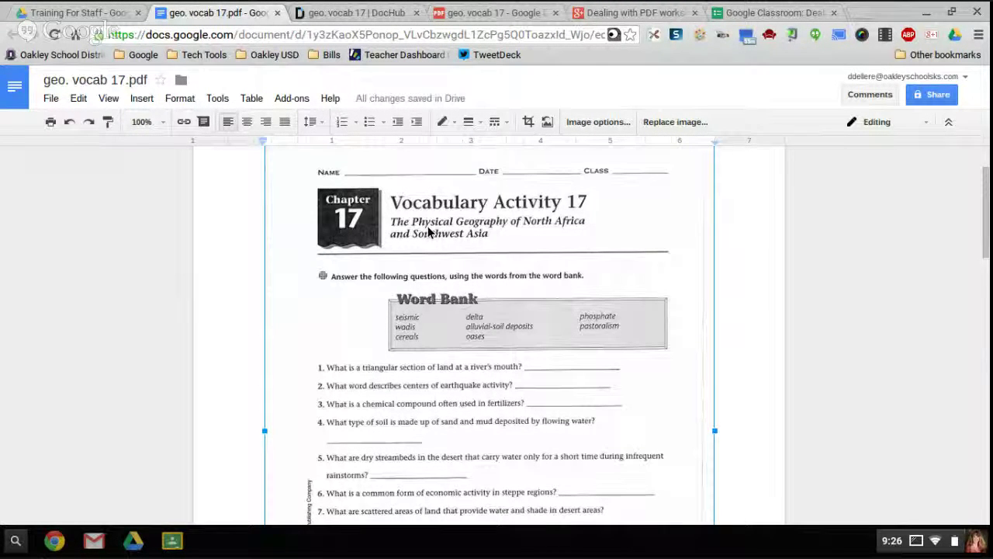
Crop the lower part of the scanned worksheet image, up to just below question 4
left_click(527, 122)
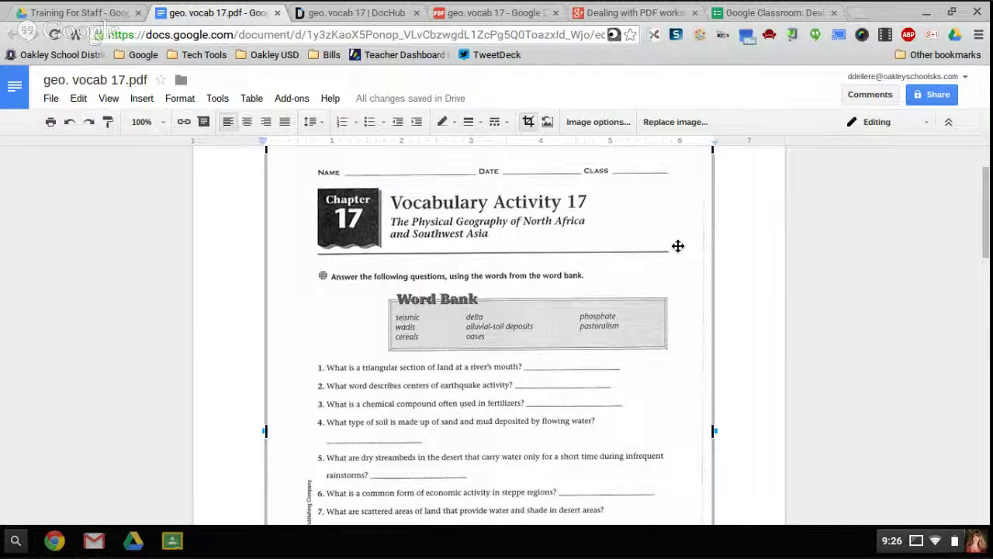
scroll(746, 292, "down", 3)
scroll(747, 291, "down", 5)
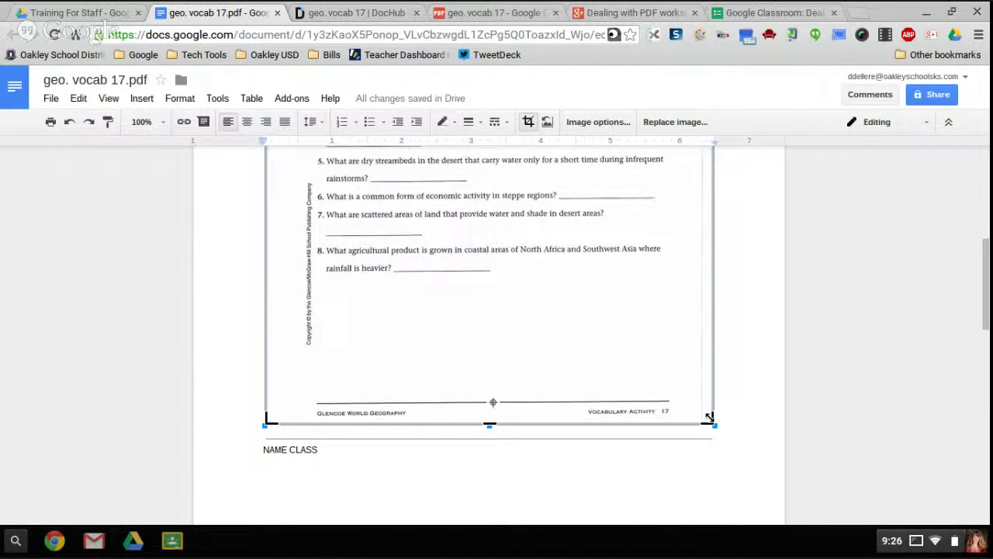
scroll(698, 181, "up", 1)
left_click_drag(698, 182, 703, 147)
scroll(679, 233, "up", 3)
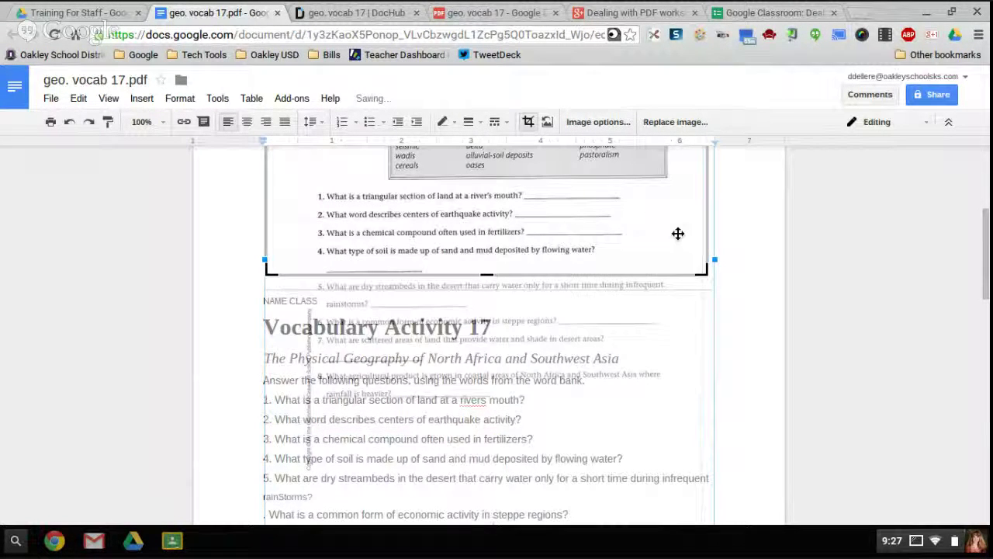
scroll(700, 510, "up", 5)
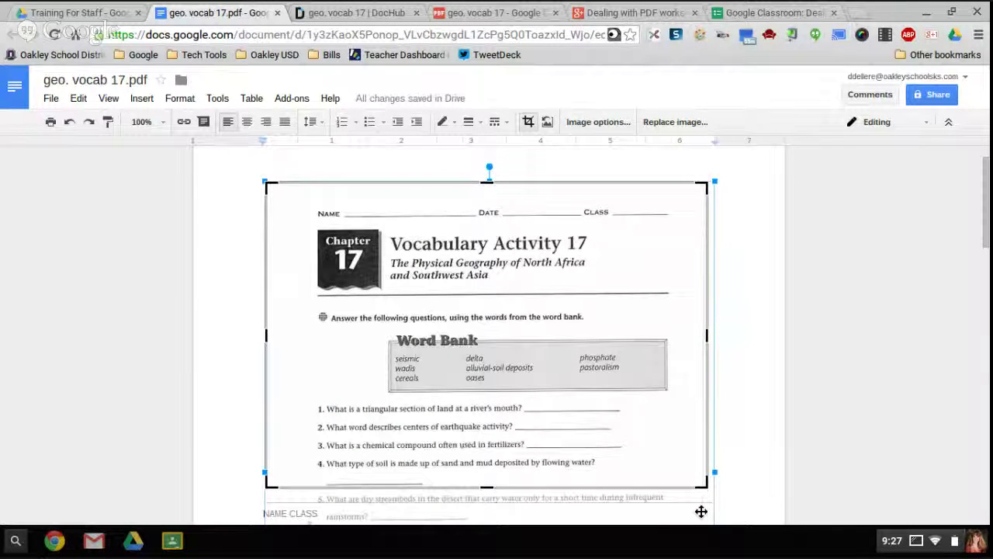
Crop the image further to just the Word Bank box and move it between the instructions line and question 1
left_click_drag(700, 510, 707, 395)
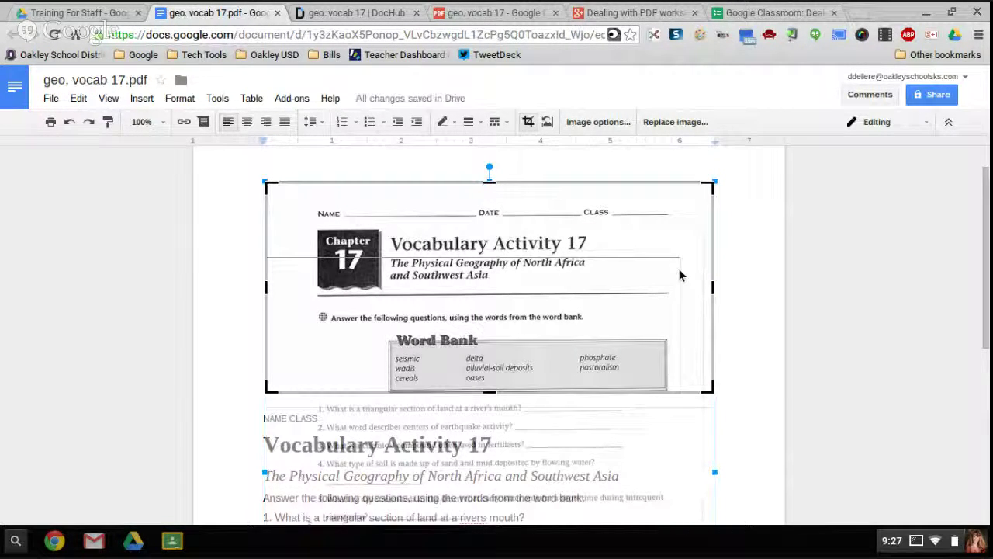
left_click_drag(679, 268, 764, 337)
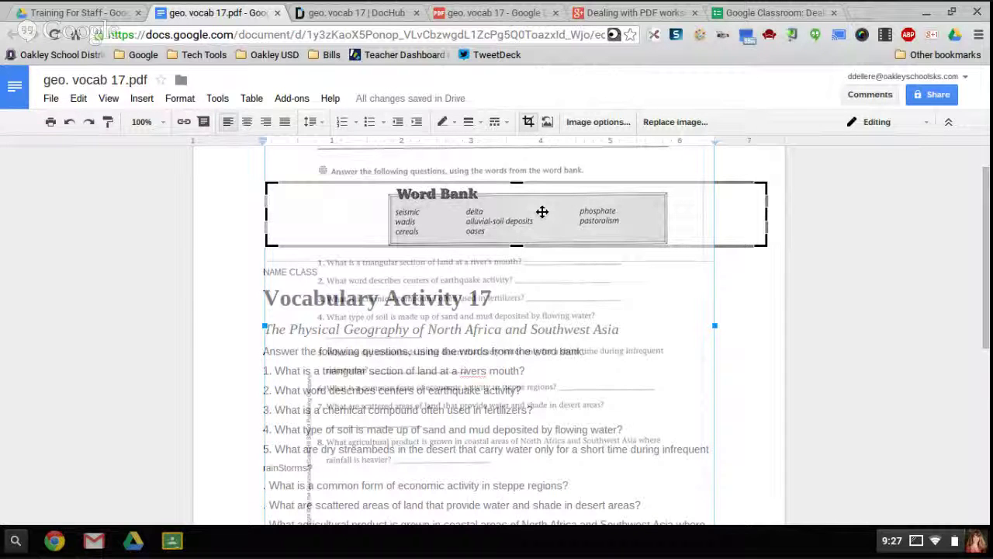
left_click_drag(541, 211, 541, 214)
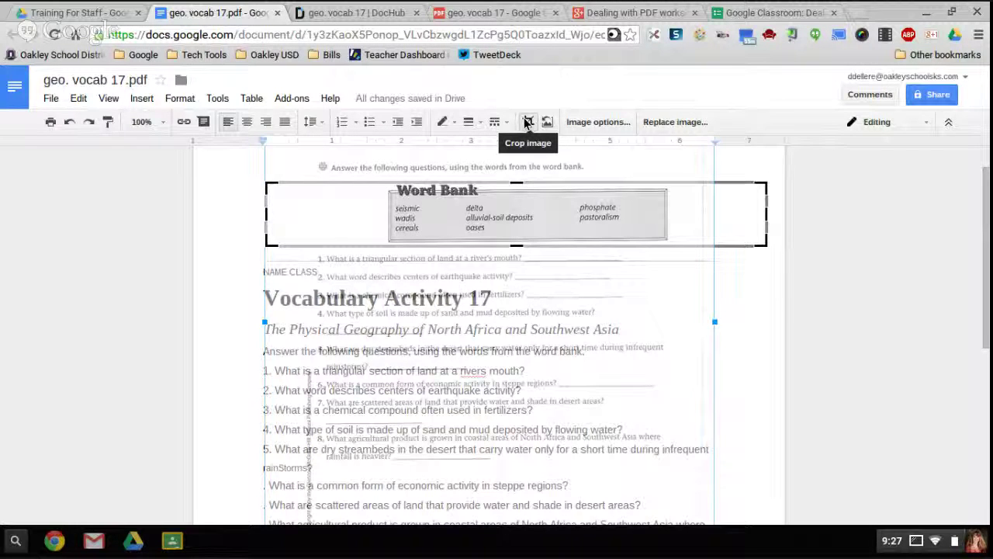
left_click(527, 123)
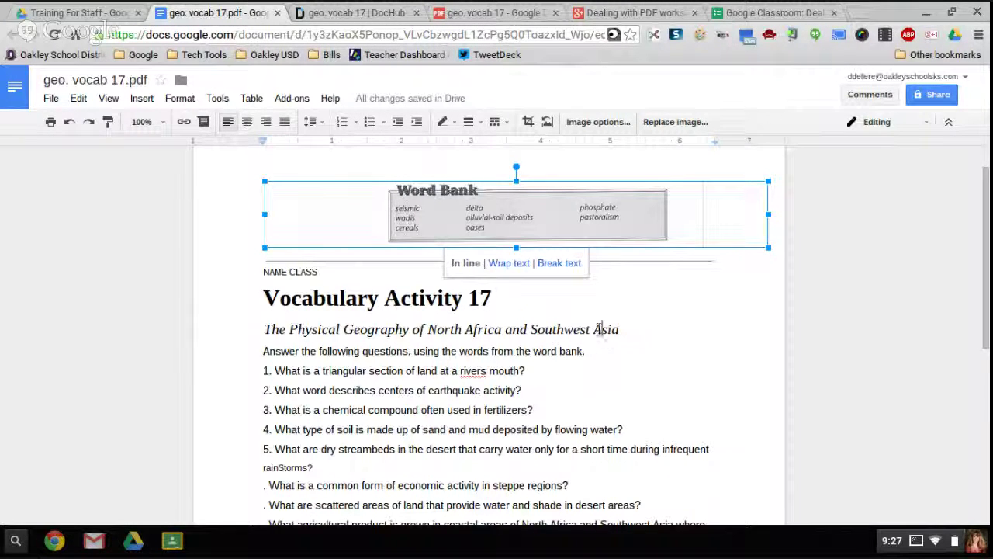
left_click_drag(594, 352, 594, 353)
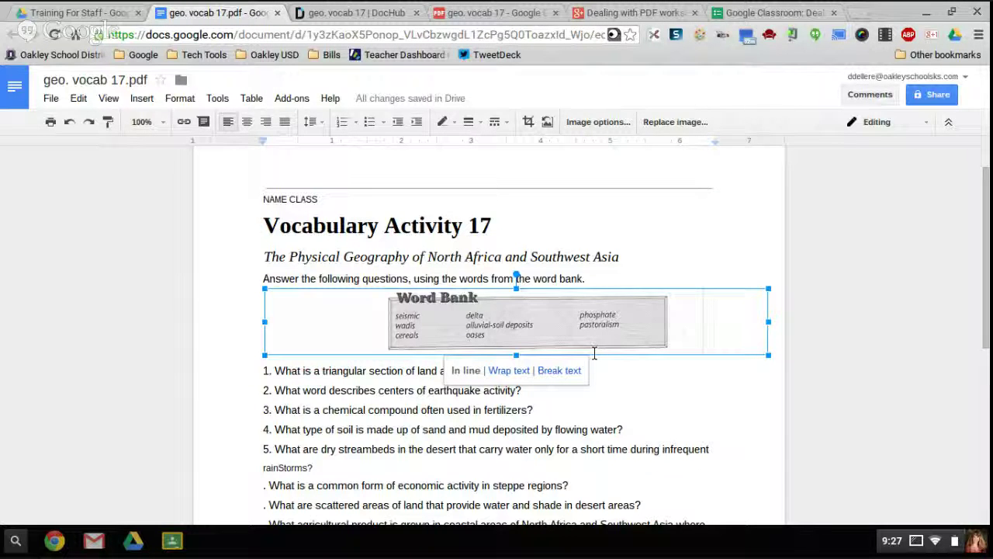
Undo the Word Bank image's move and crops, and look over the full scanned page
left_click(69, 124)
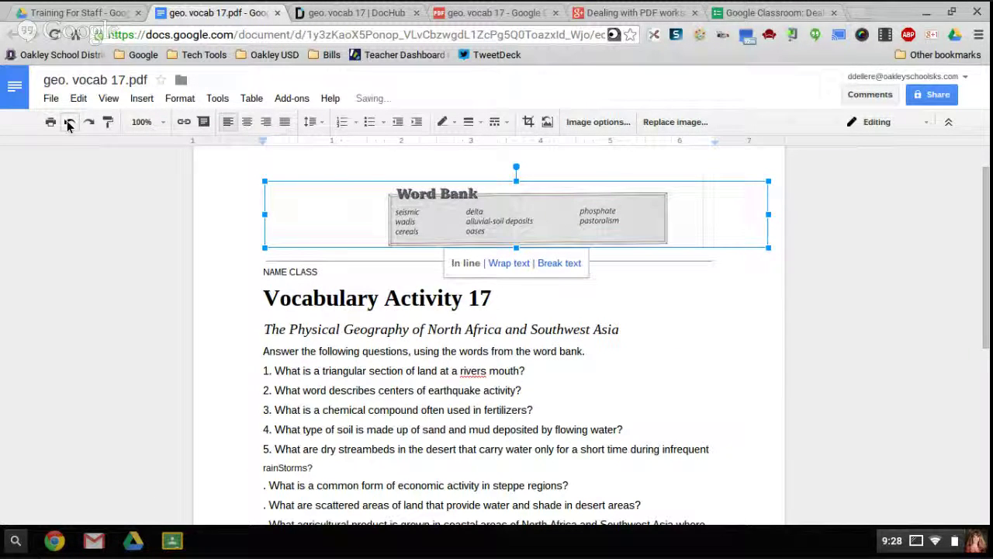
left_click(69, 123)
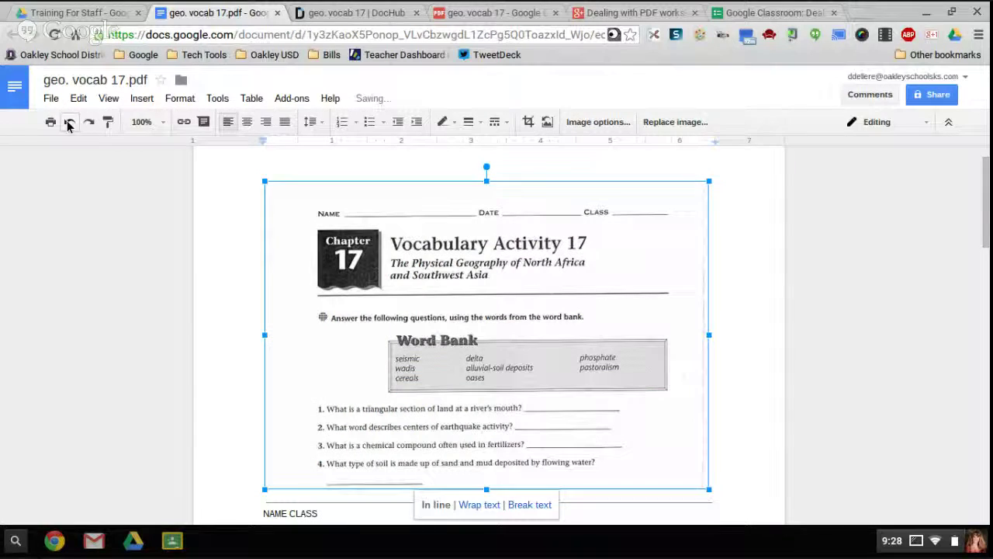
left_click(69, 123)
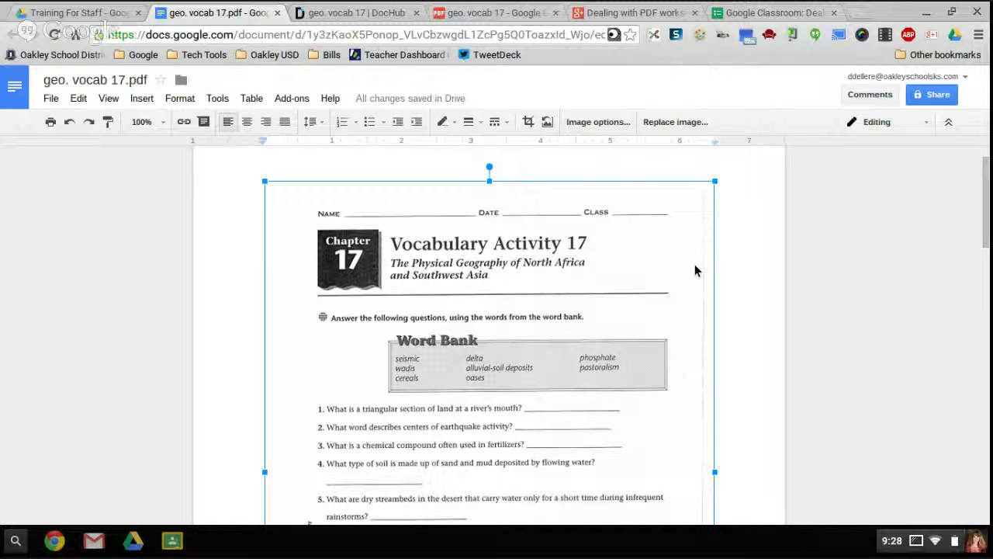
scroll(658, 299, "down", 4)
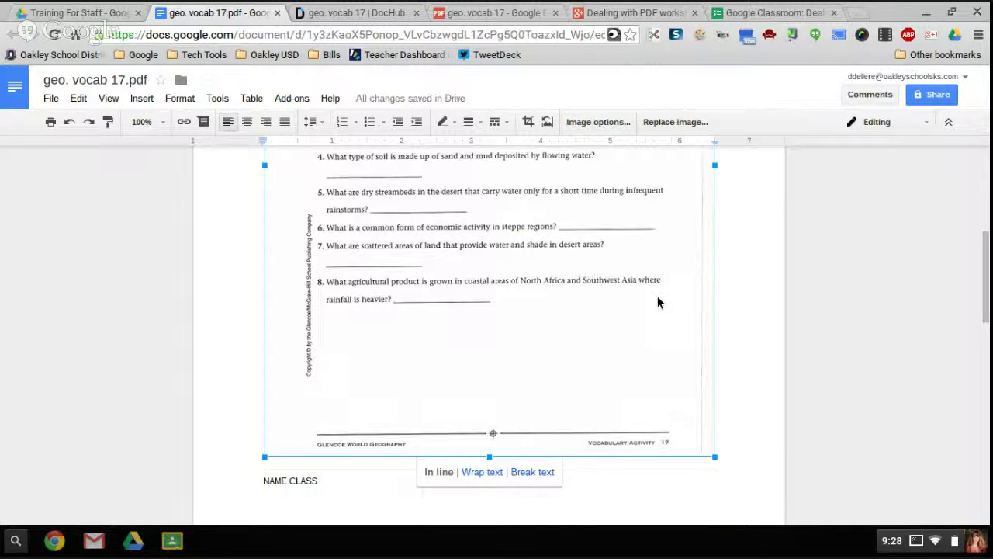
scroll(658, 301, "up", 1)
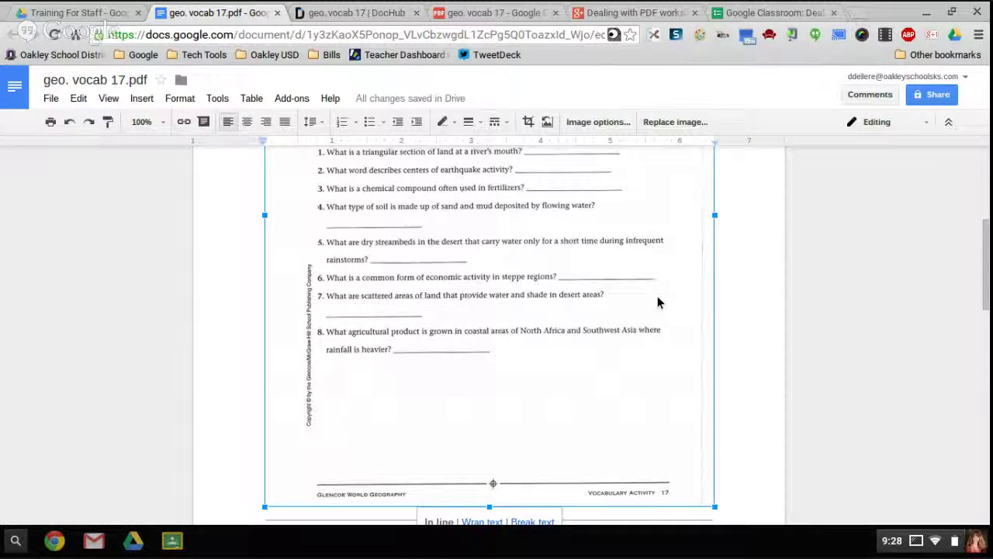
Redo the worksheet image's crops and the Word Bank image's move below the instructions line
left_click(86, 124)
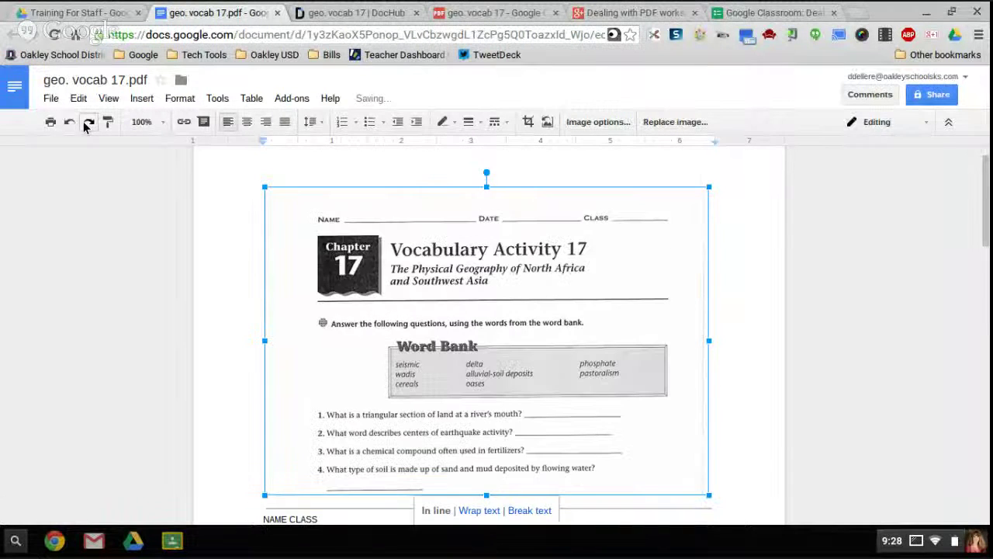
left_click(87, 124)
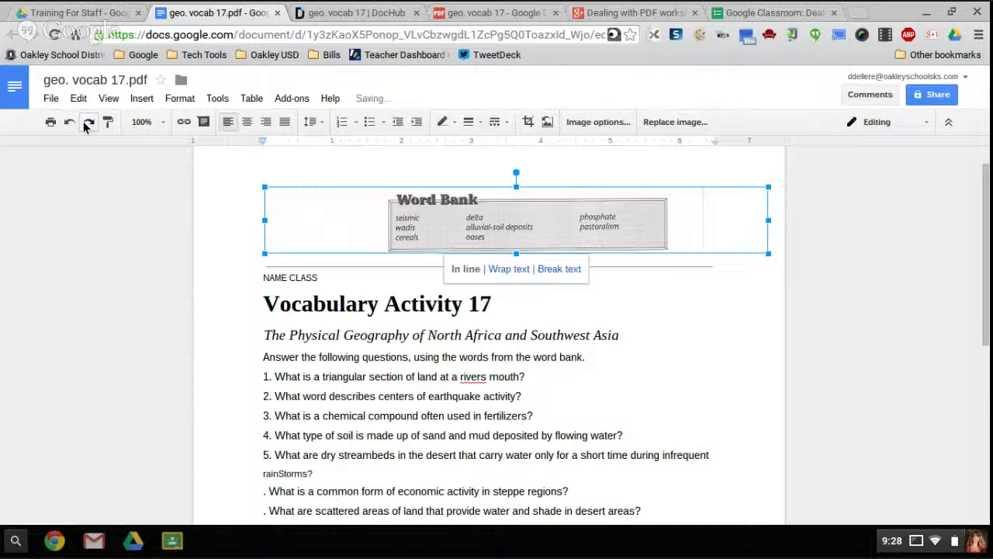
left_click(87, 124)
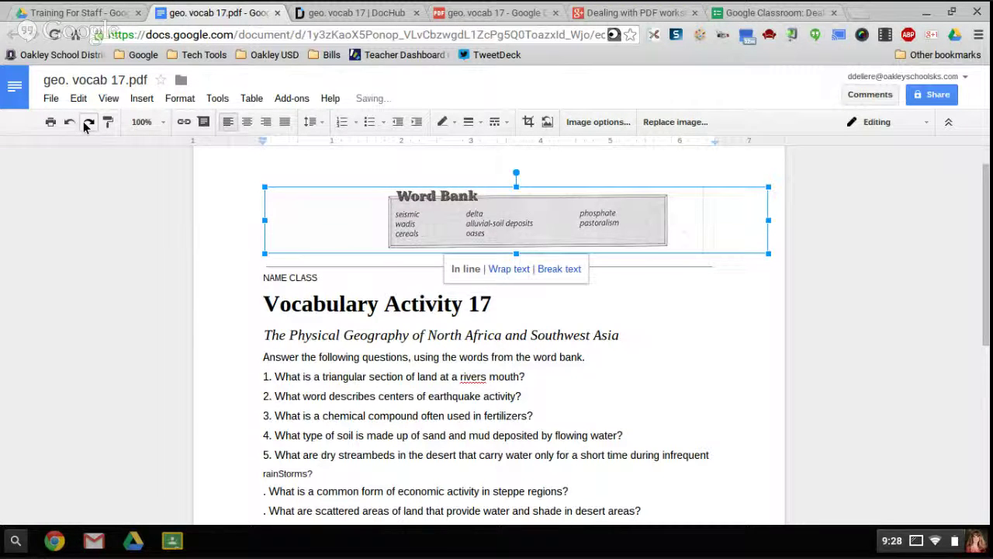
left_click(87, 124)
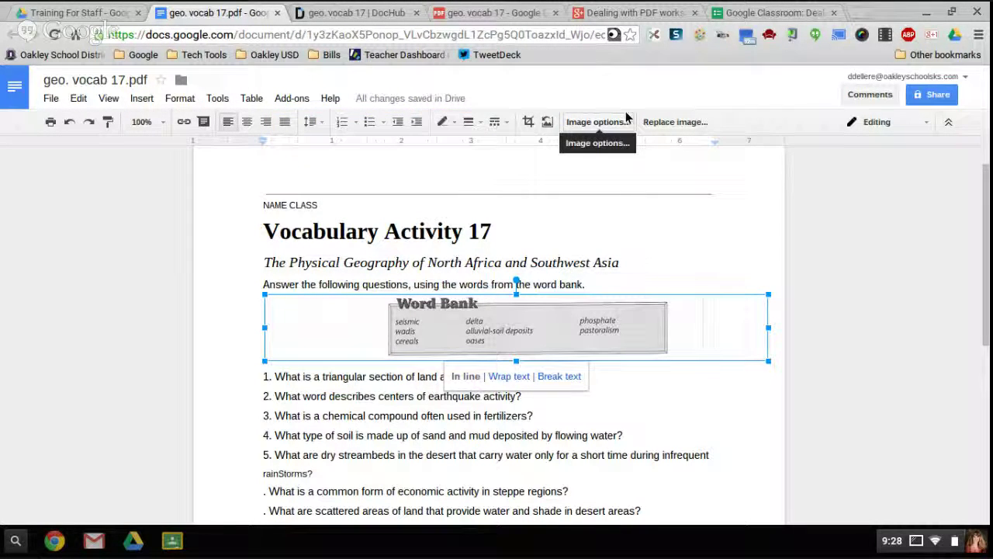
Close the converted geo. vocab 17.pdf document and reopen it from the Training For Staff folder in Google Drive
left_click(277, 14)
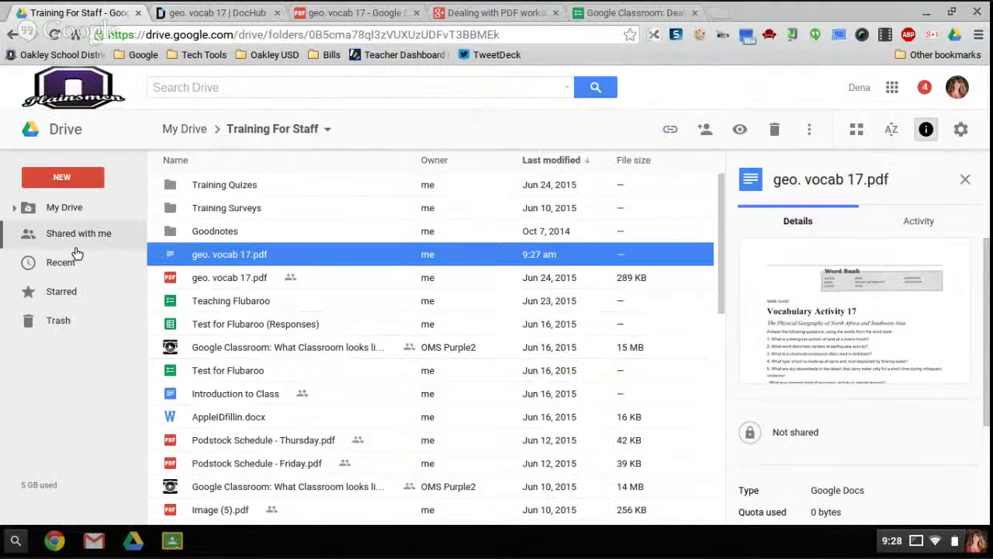
double_click(228, 254)
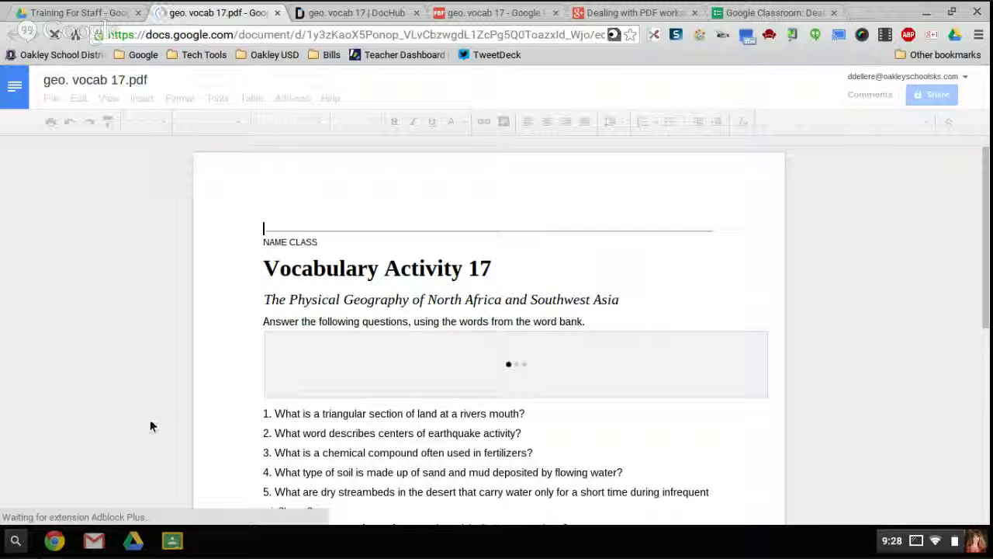
Switch to the Google+ Hangouts window and stop the screen sharing
left_click(53, 546)
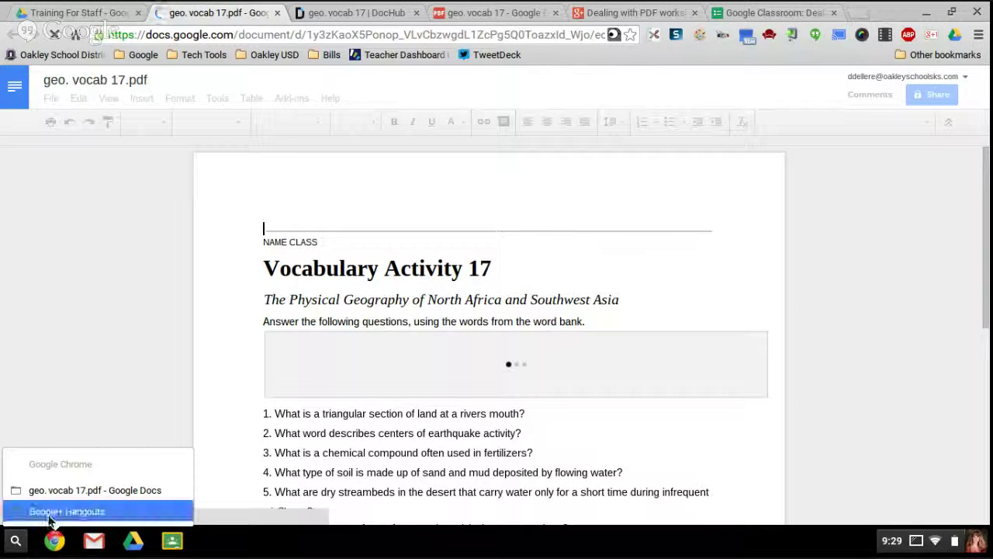
left_click(48, 516)
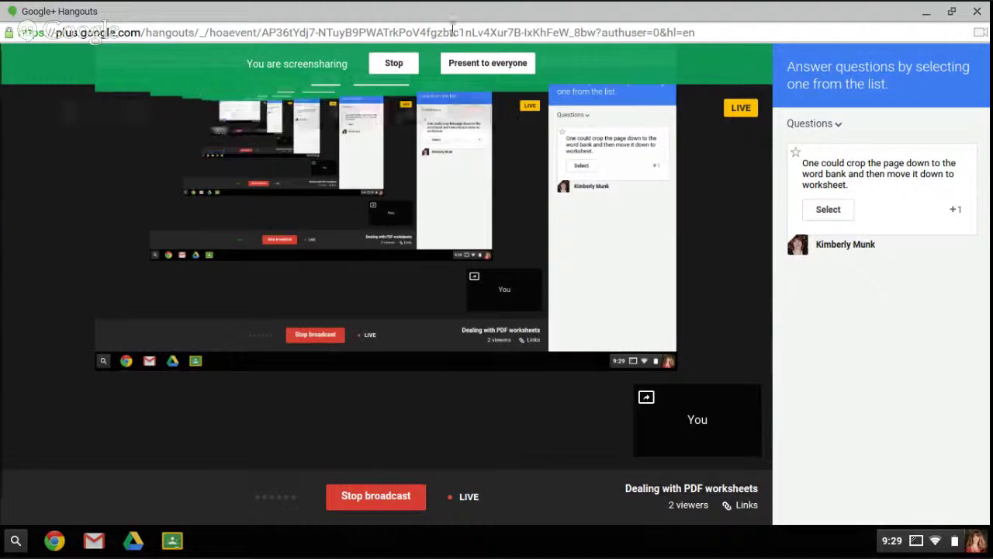
left_click(394, 63)
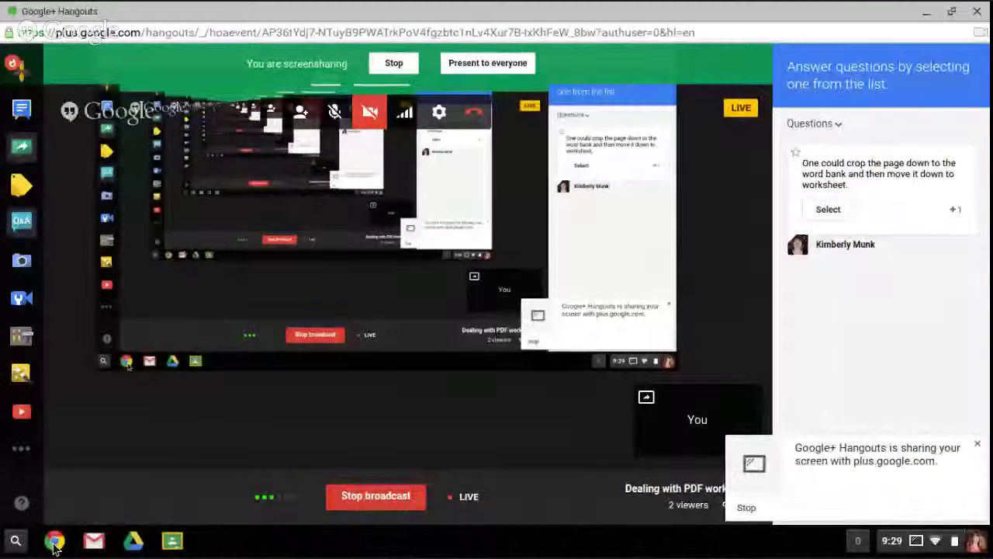
Return to the geo. vocab 17.pdf document in Google Docs and dismiss the screen-sharing notification
left_click(54, 541)
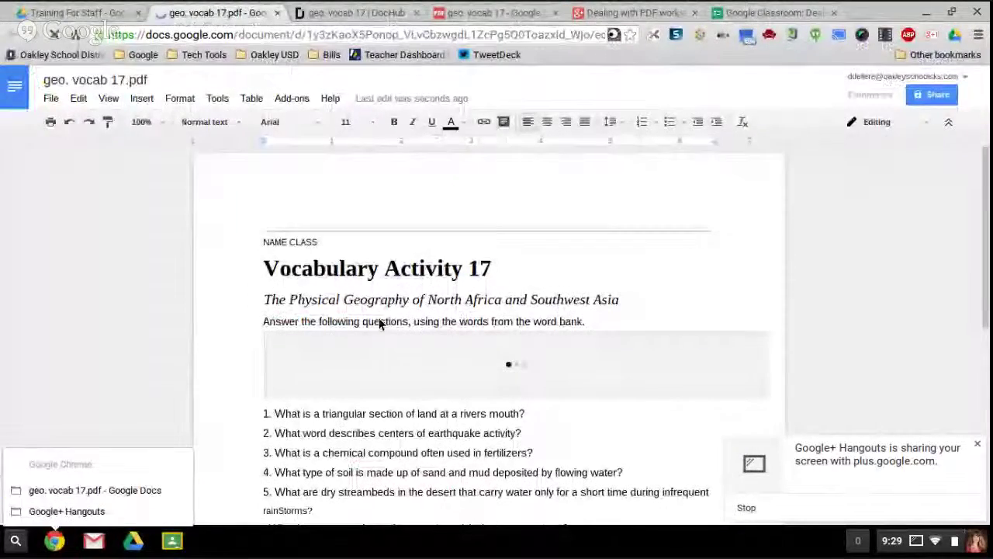
left_click(481, 263)
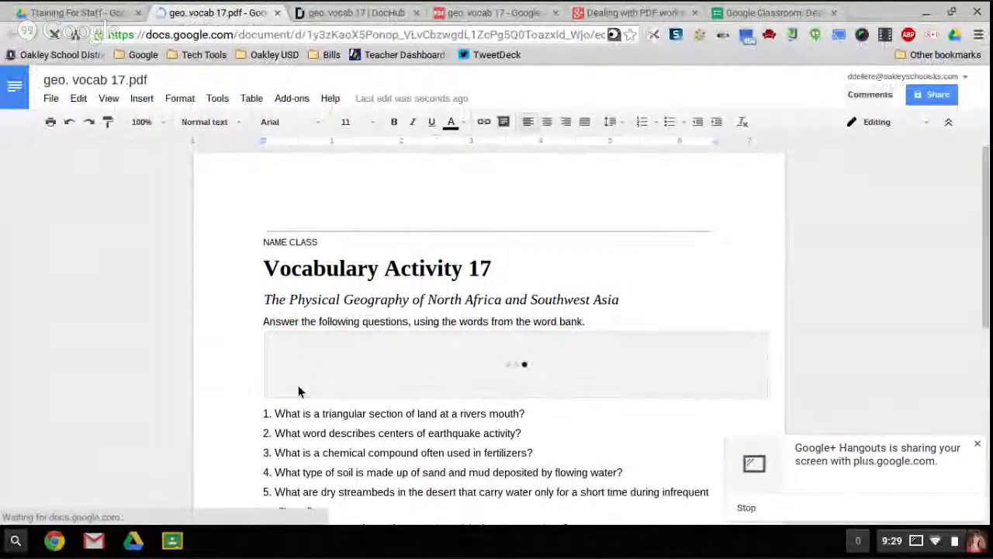
left_click(976, 446)
Set all the worksheet questions, including the last line "rainfall is heavier?", to font size 12 and format them as a numbered list
scroll(938, 449, "down", 2)
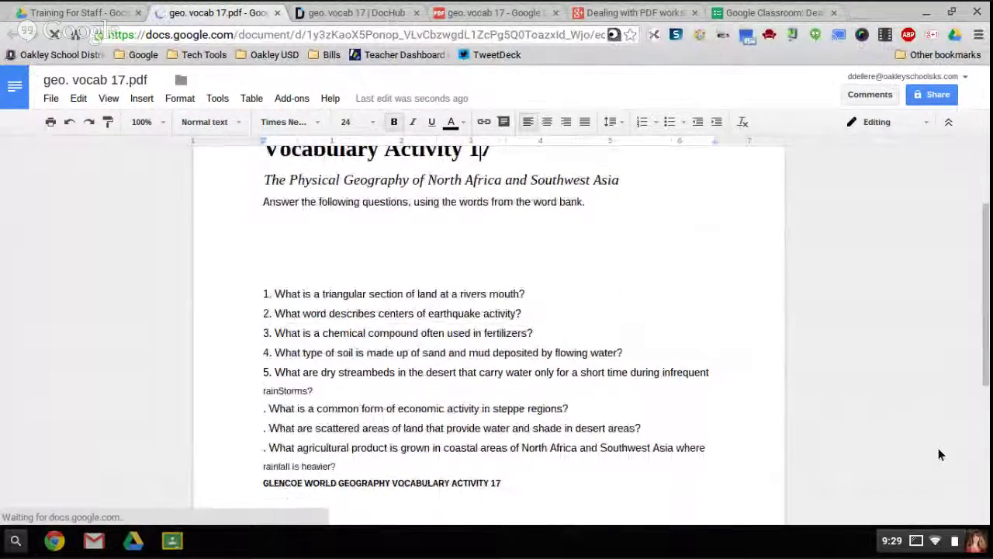
scroll(938, 449, "down", 1)
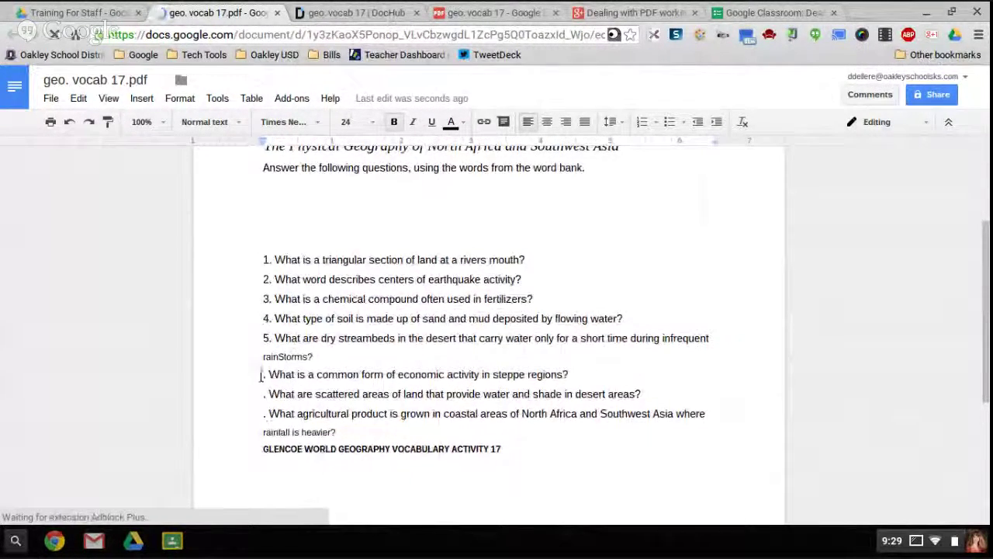
left_click(262, 376)
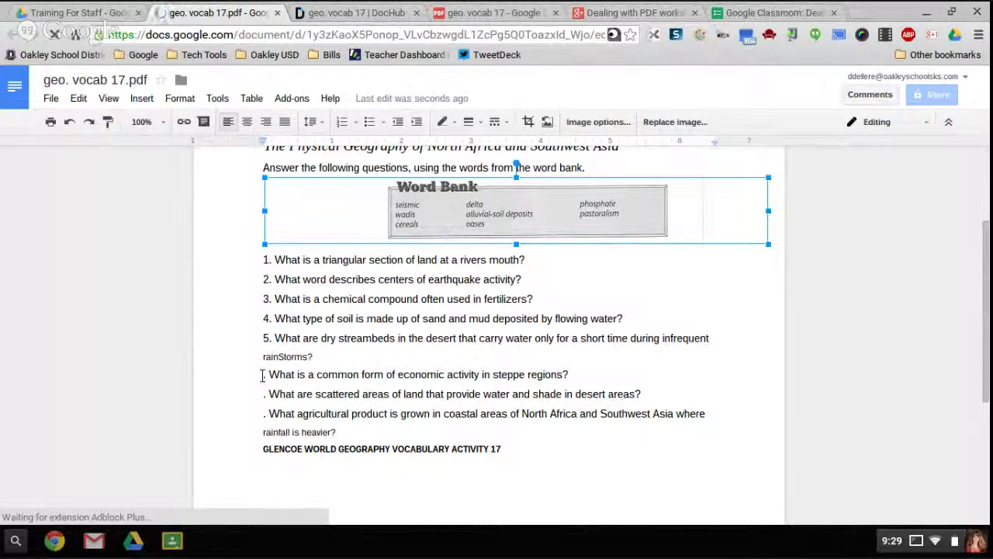
left_click(262, 376)
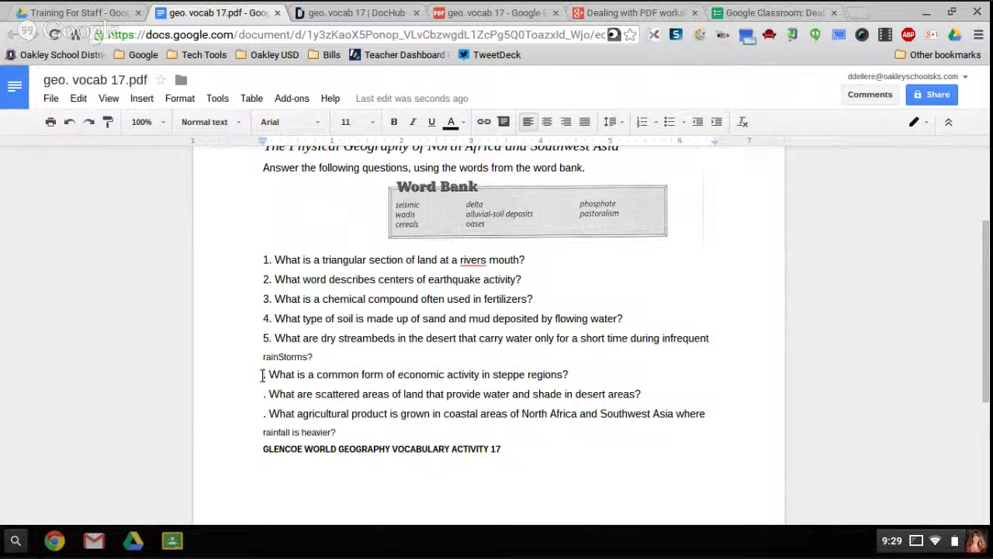
key("shift+Up")
key("shift+Up")
key("shift+Up")
key("shift+Up")
key("shift+Up")
key("shift+Up")
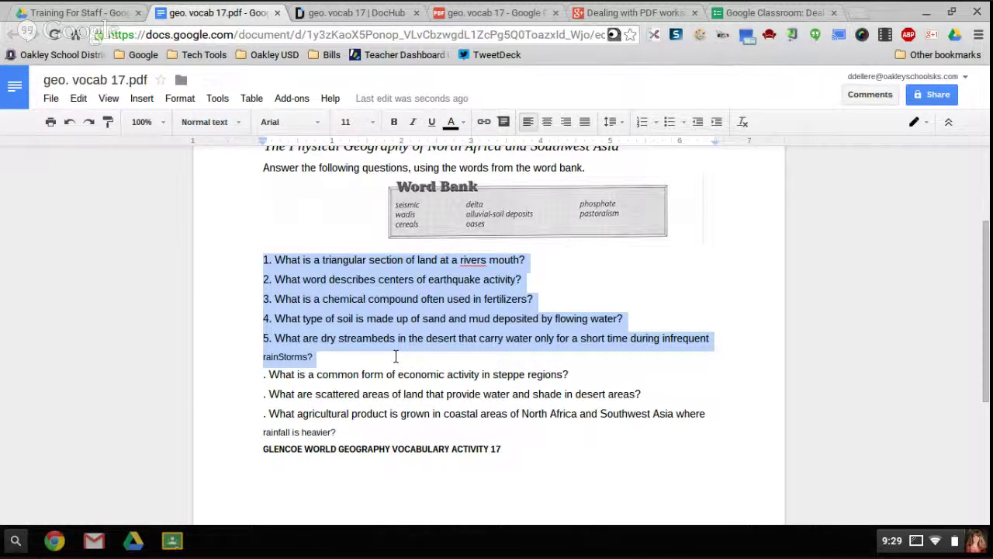
left_click(336, 432, "shift")
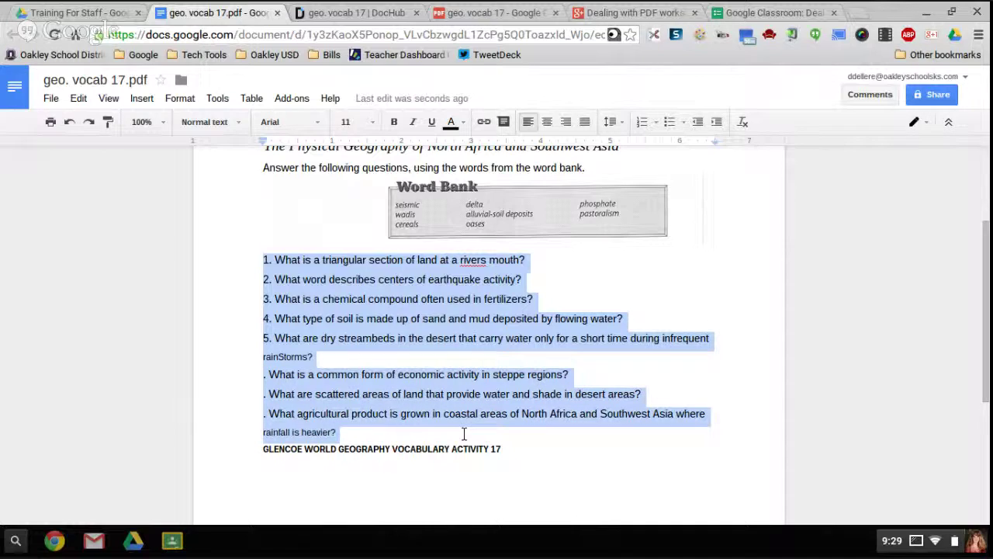
left_click(373, 121)
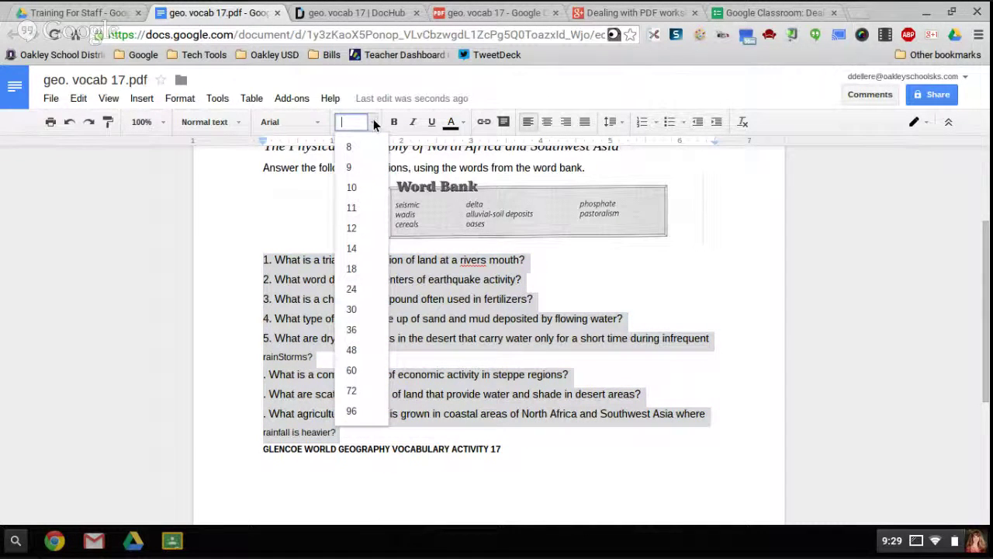
left_click(351, 189)
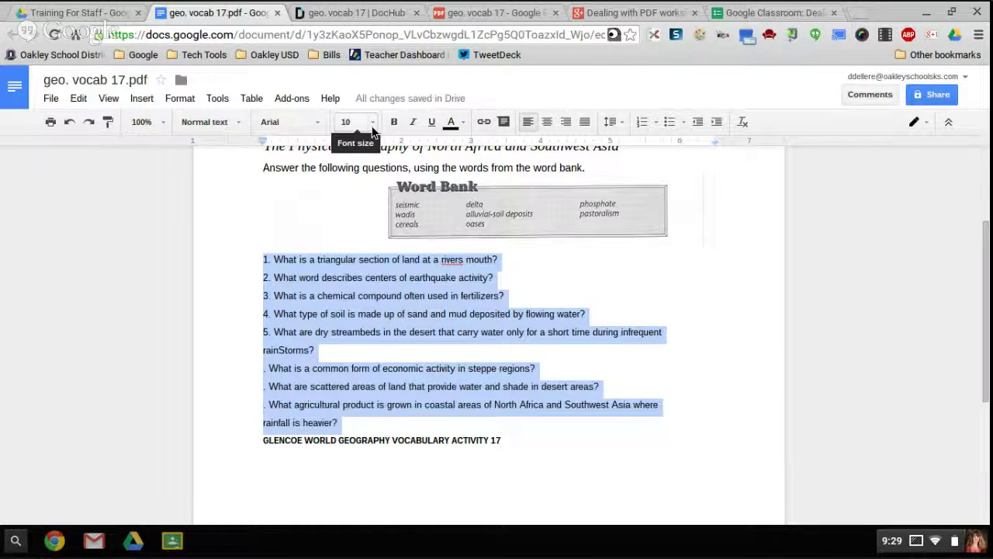
key("ctrl+z")
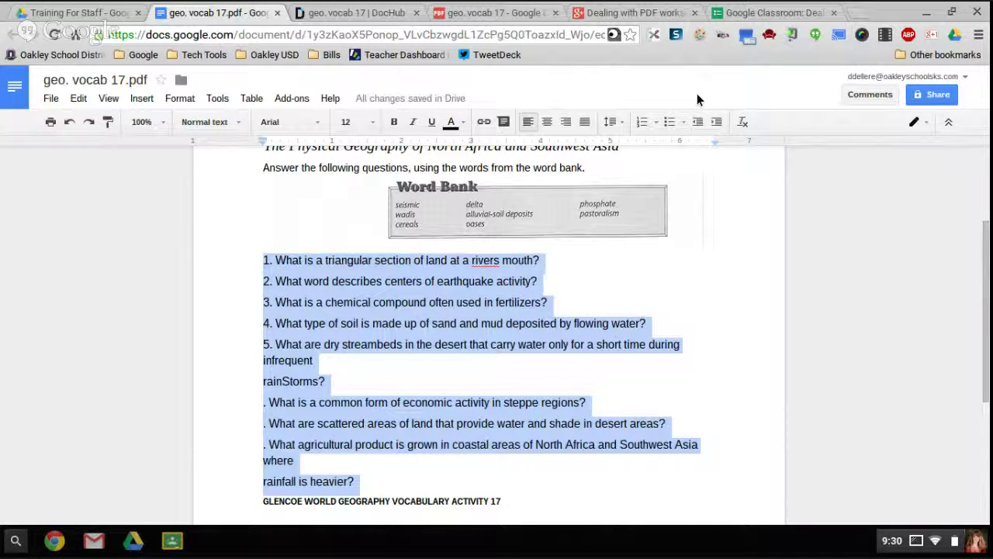
left_click(642, 122)
Delete the duplicate typed numbers in front of the text of questions 1, 2 and 3 in the numbered list
left_click(311, 260)
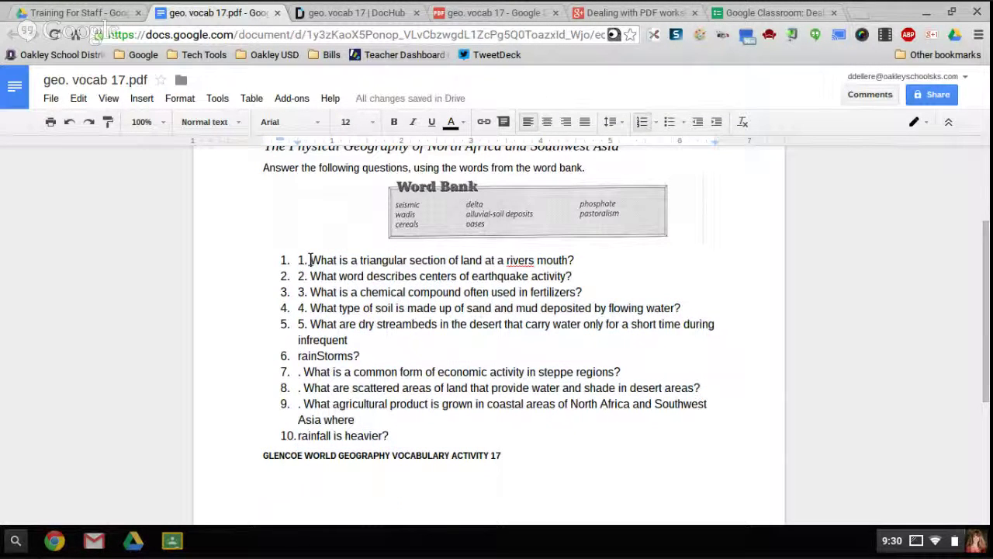
key("BackSpace")
key("BackSpace")
key("BackSpace")
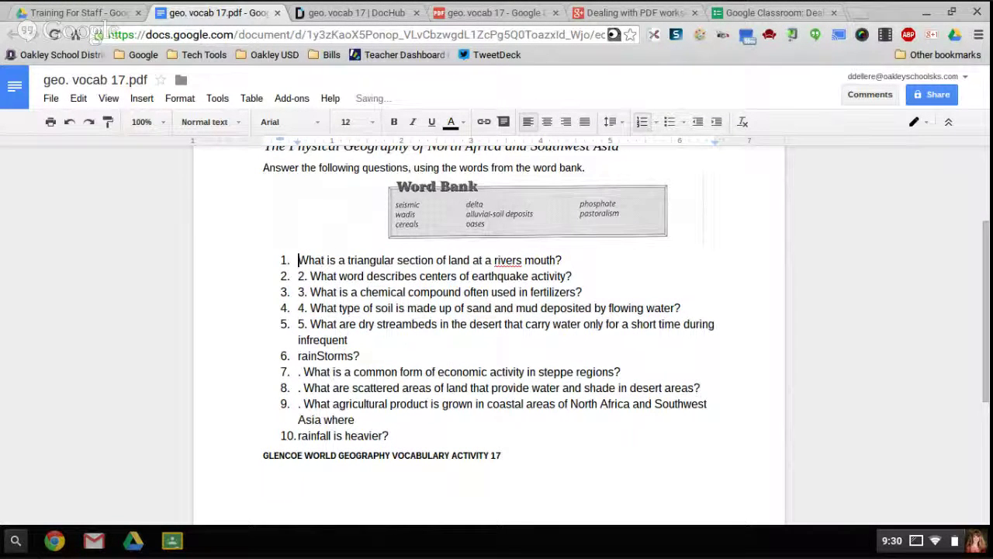
left_click(310, 276)
key("BackSpace")
key("BackSpace")
key("BackSpace")
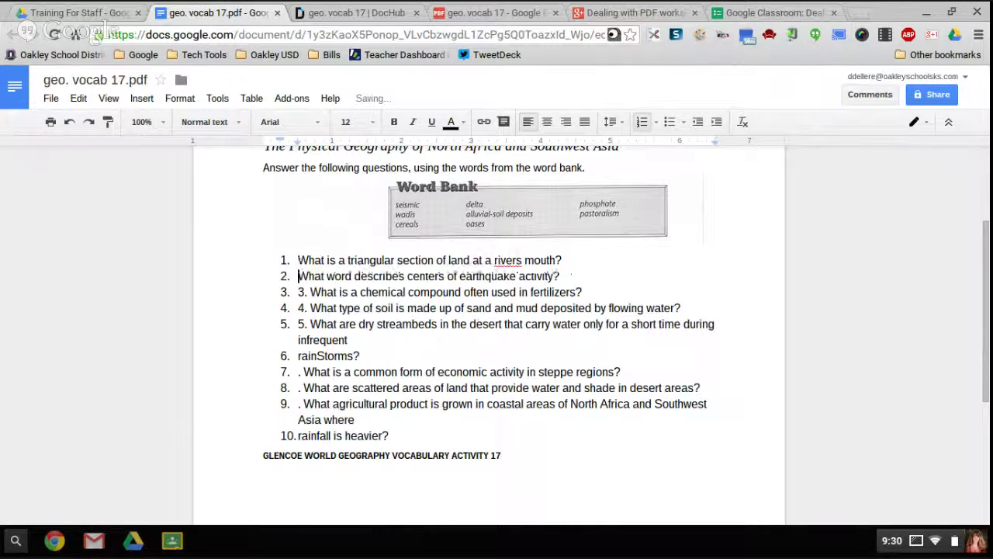
left_click(310, 292)
key("BackSpace")
key("BackSpace")
key("BackSpace")
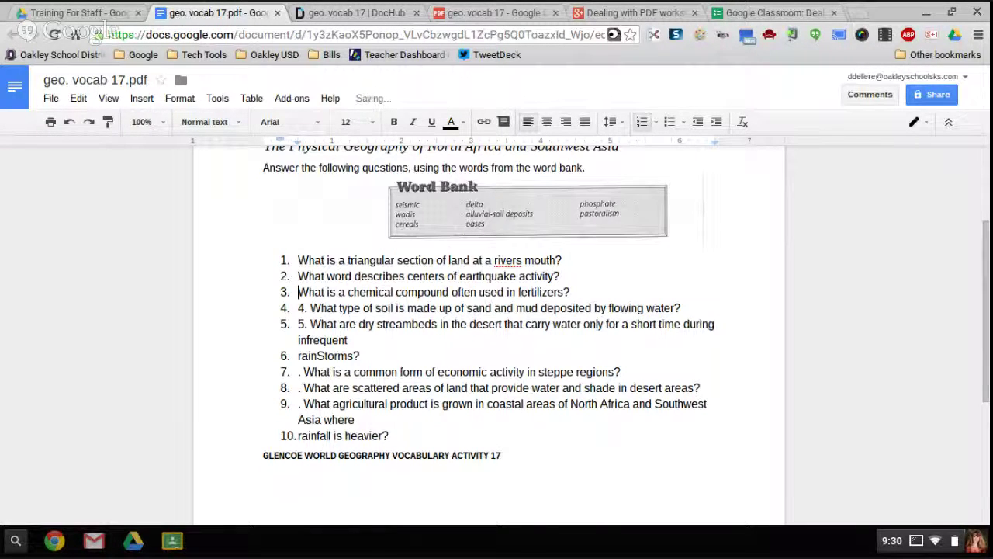
Remove the duplicate typed numbers from the start of questions 4 and 5
left_click(311, 308)
key("BackSpace")
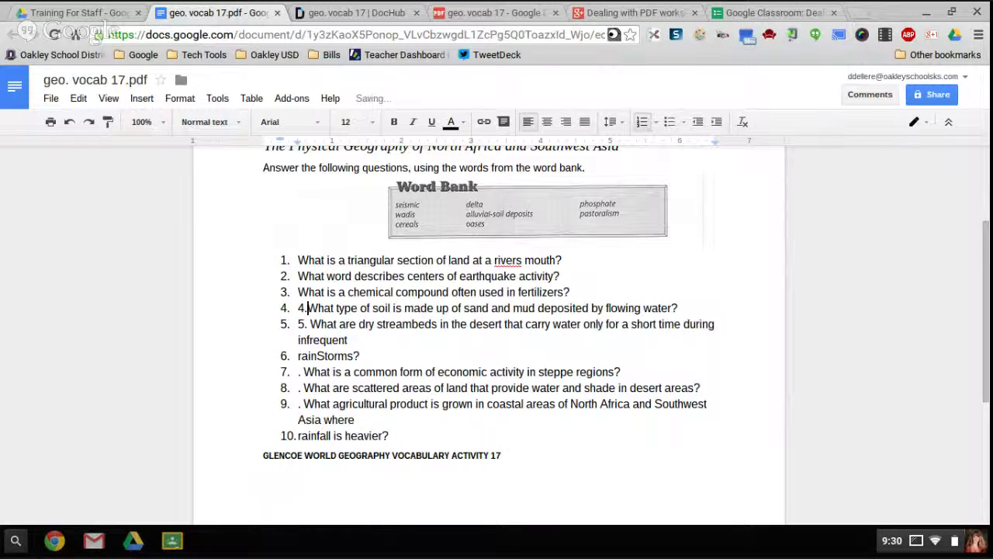
key("BackSpace")
key("BackSpace")
left_click(310, 323)
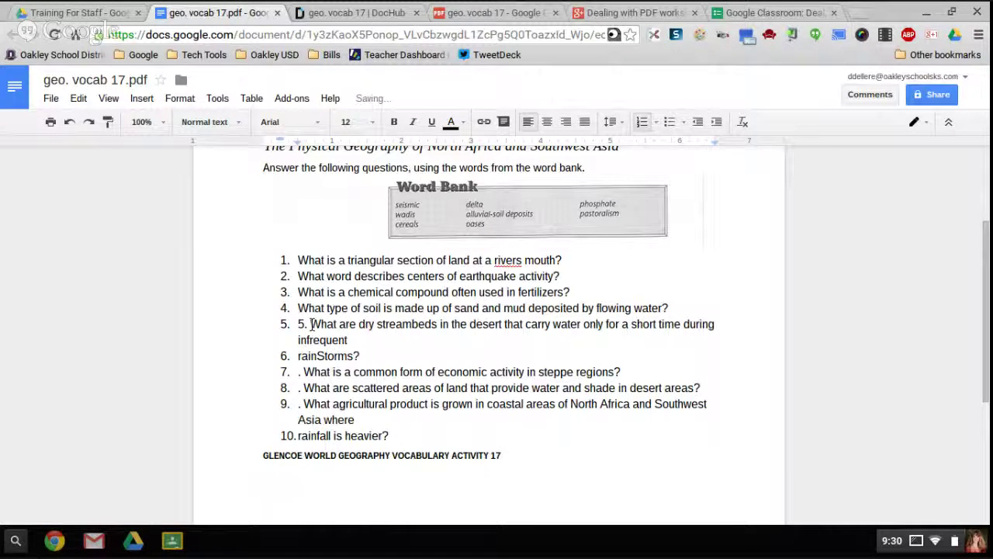
key("BackSpace")
key("BackSpace")
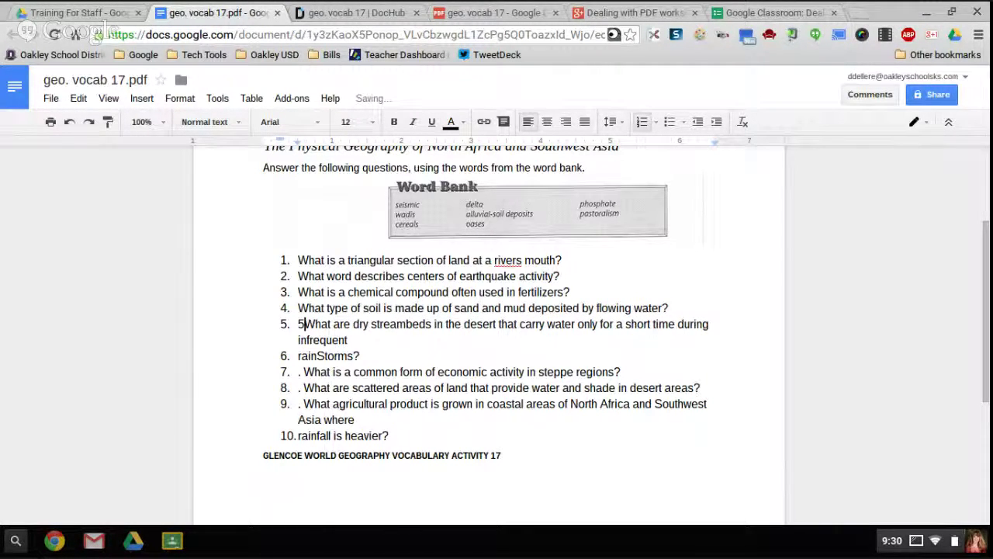
key("BackSpace")
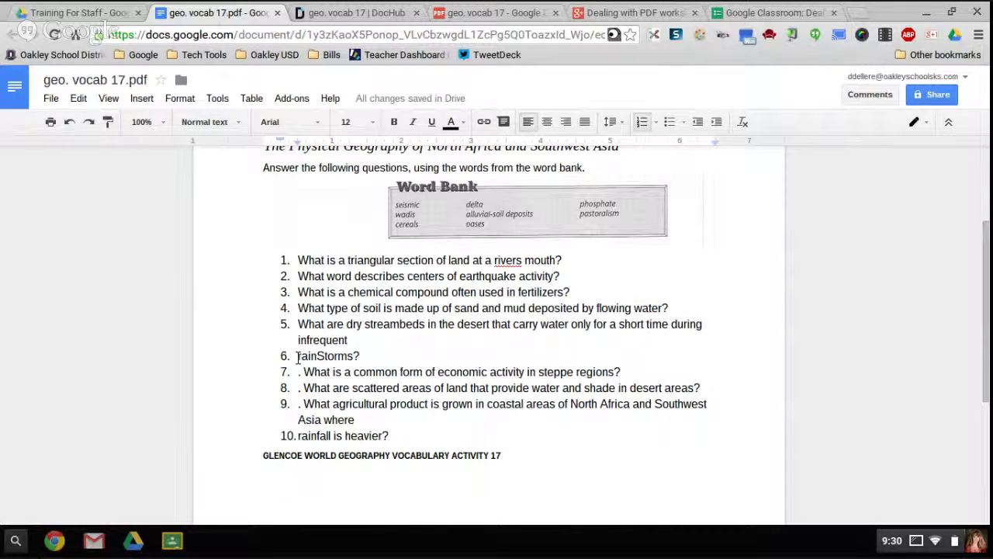
Join the separate "rainStorms?" line to the end of question 5 so it reads "infrequent rainStorms?"
left_click(298, 355)
key("BackSpace")
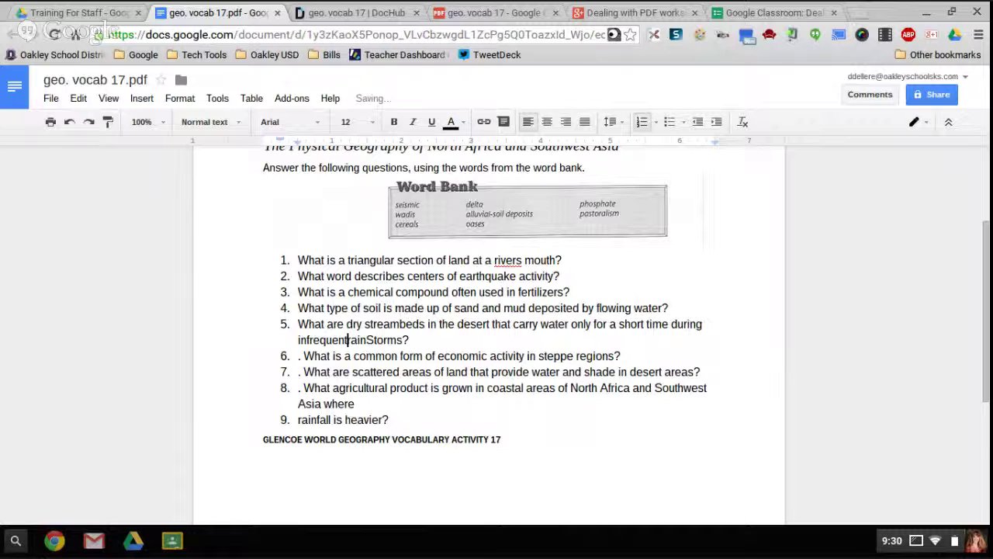
key("BackSpace")
type("t")
Delete the stray period and space at the start of questions 6, 7 and 8
left_click(303, 356)
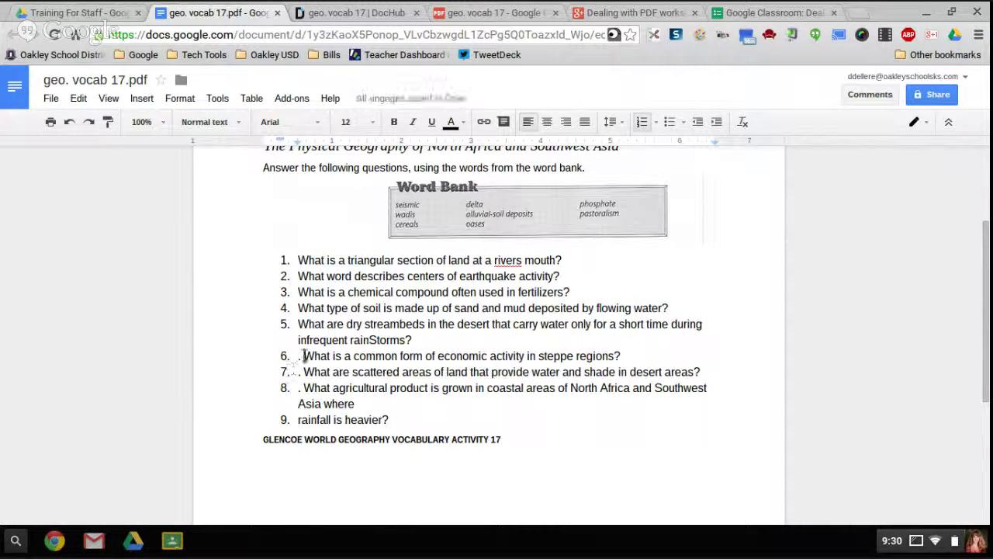
key("BackSpace")
key("BackSpace")
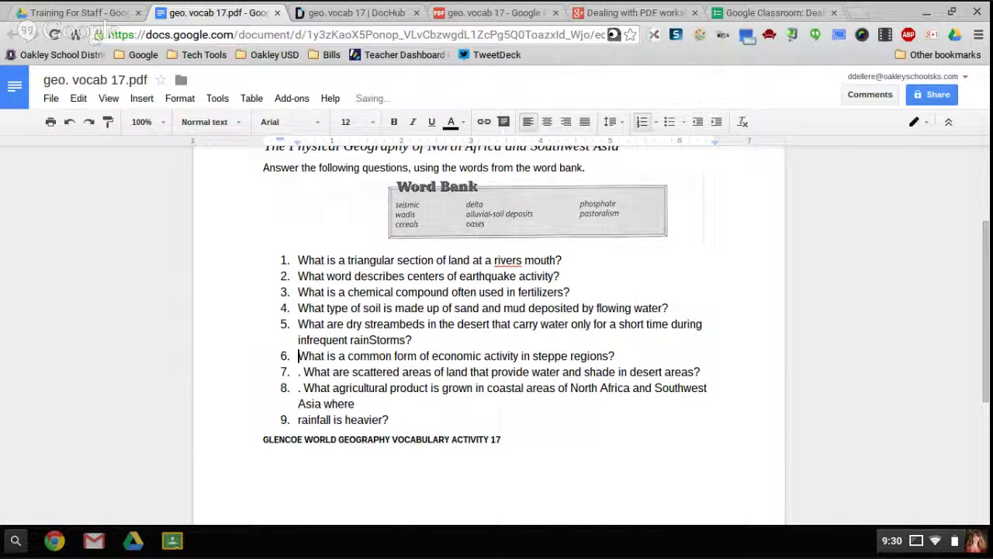
left_click(304, 371)
key("BackSpace")
key("BackSpace")
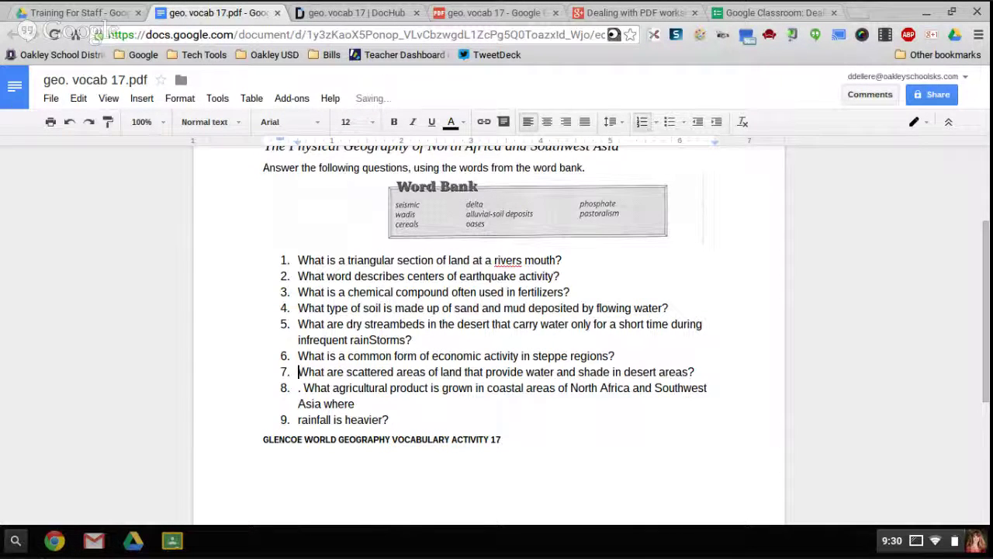
left_click(304, 387)
key("BackSpace")
key("BackSpace")
Merge the separate "rainfall is heavier?" line into the end of question 8
left_click(298, 418)
key("BackSpace")
key("BackSpace")
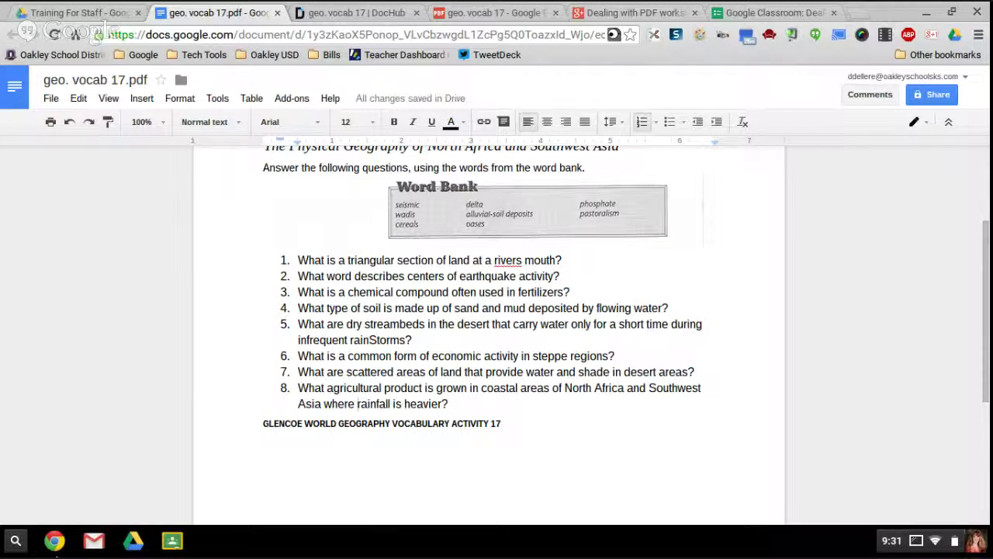
Stop the screen sharing in the Google+ Hangouts window, then return to the geo. vocab 17.pdf document in Google Docs
left_click(54, 540)
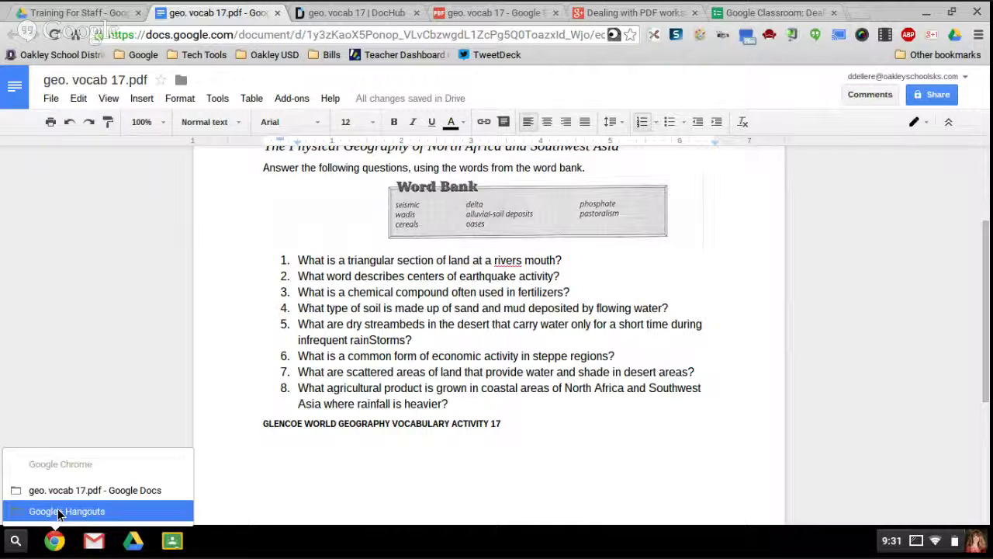
left_click(58, 512)
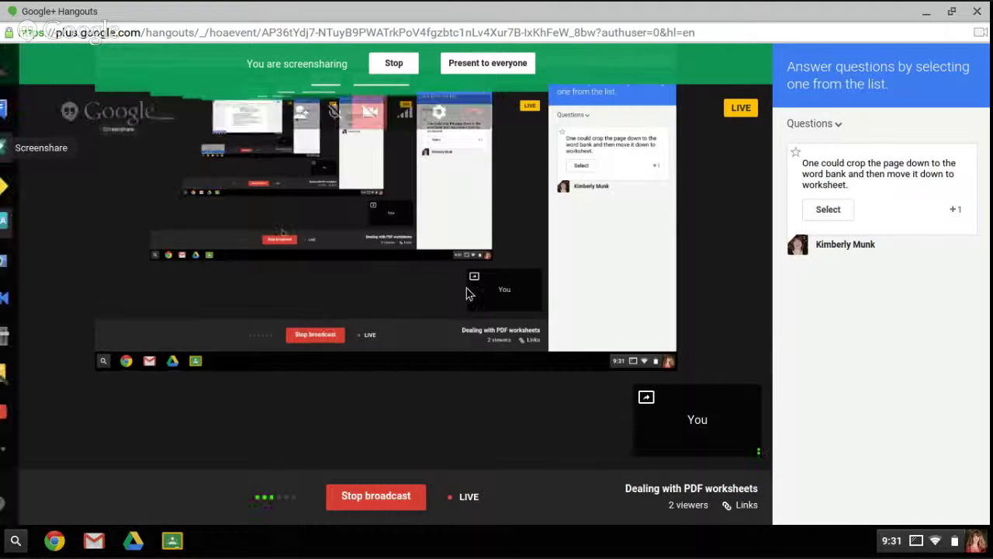
left_click(396, 63)
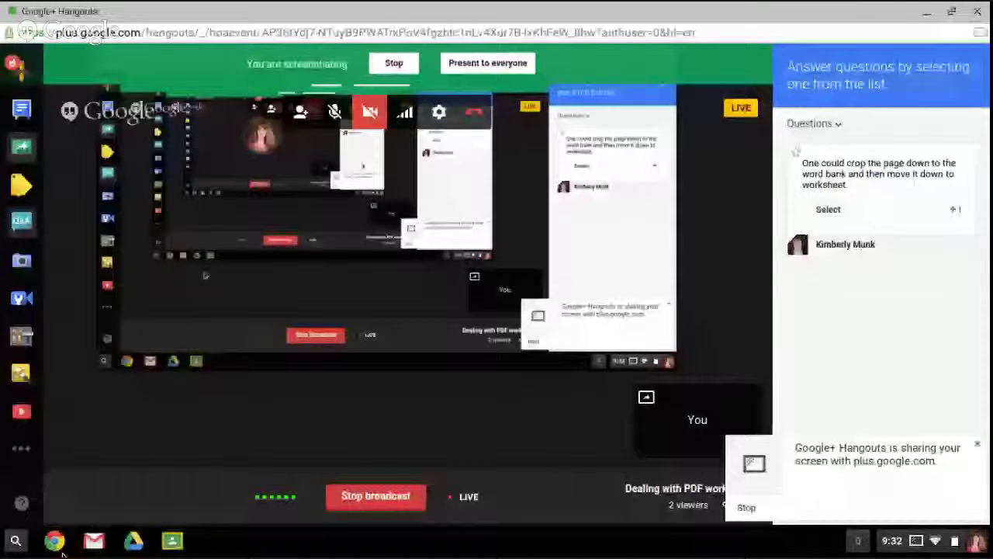
left_click(54, 541)
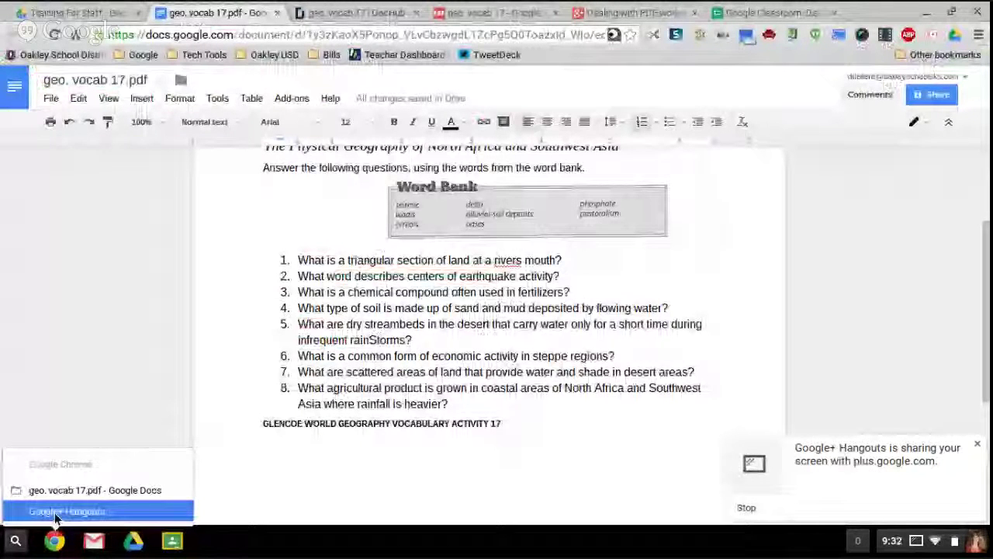
left_click(67, 416)
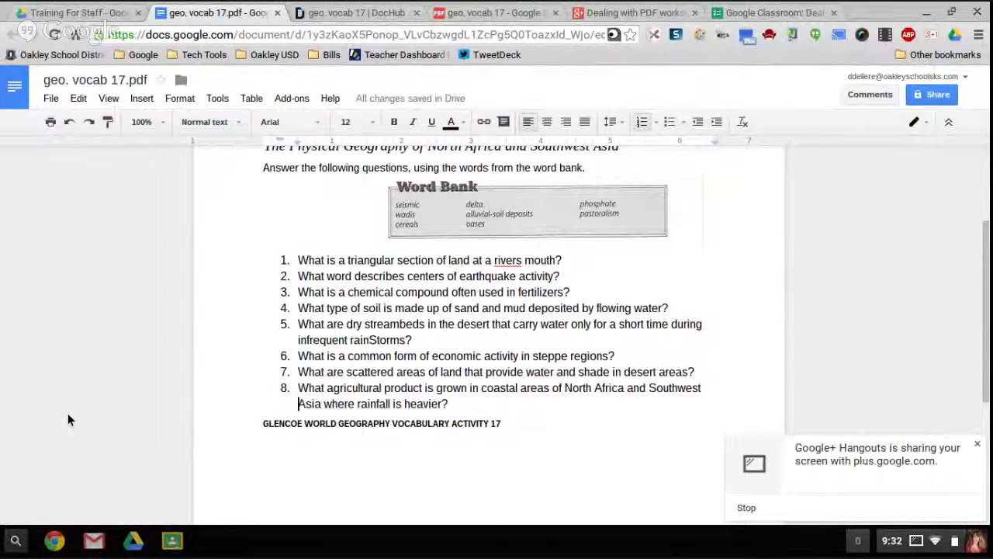
Switch to Google+, open the Summer Trainings collection and look through its training posts with video and quiz links
left_click(610, 14)
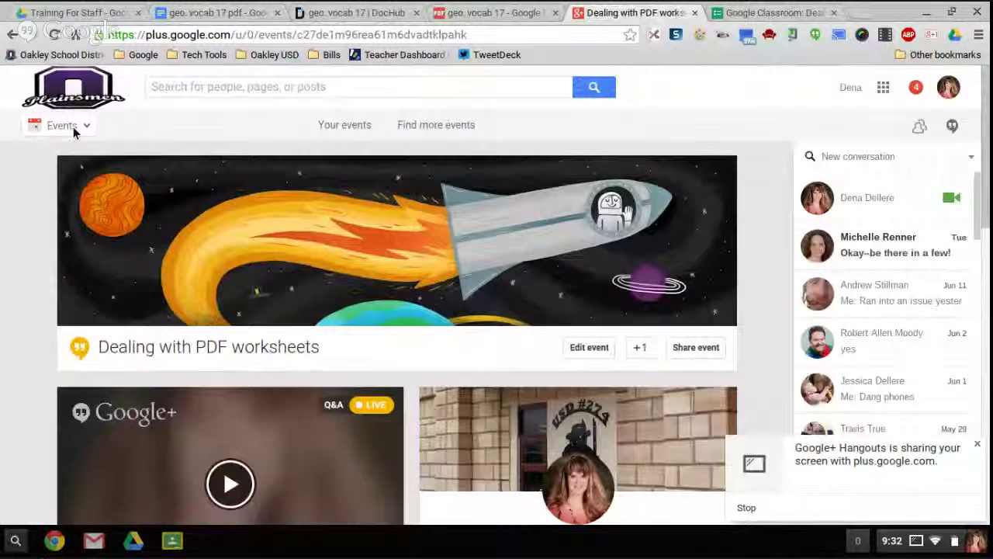
mouse_move(73, 127)
left_click(43, 273)
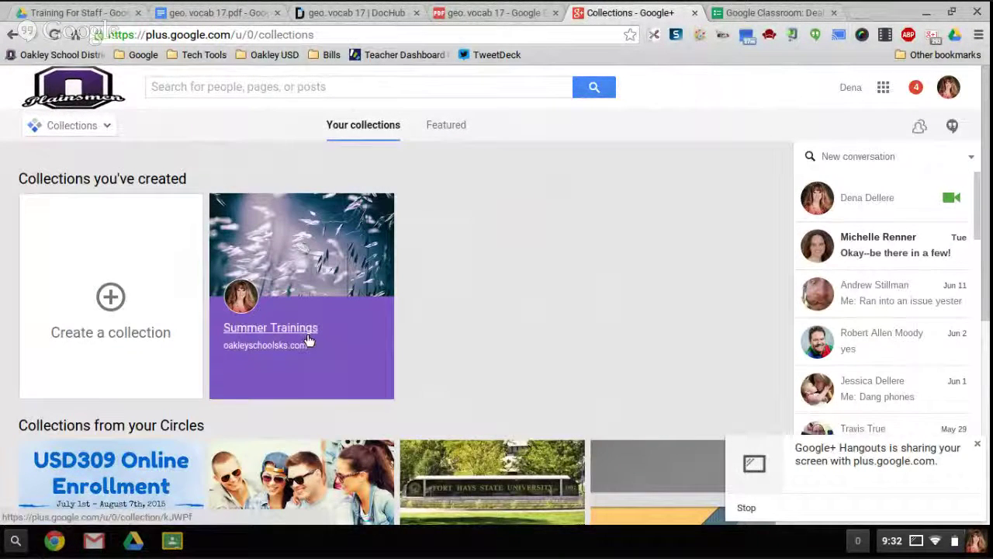
left_click(327, 365)
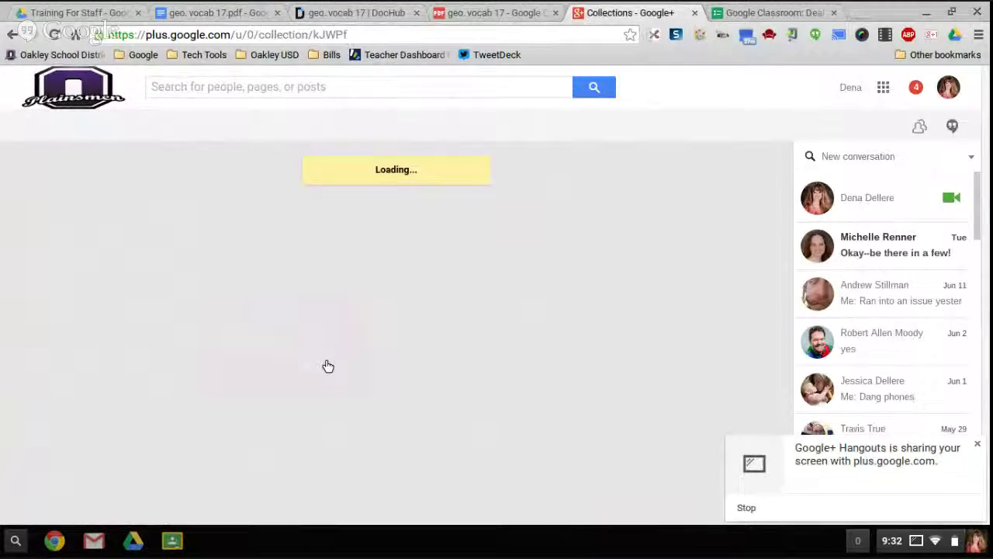
scroll(328, 365, "down", 3)
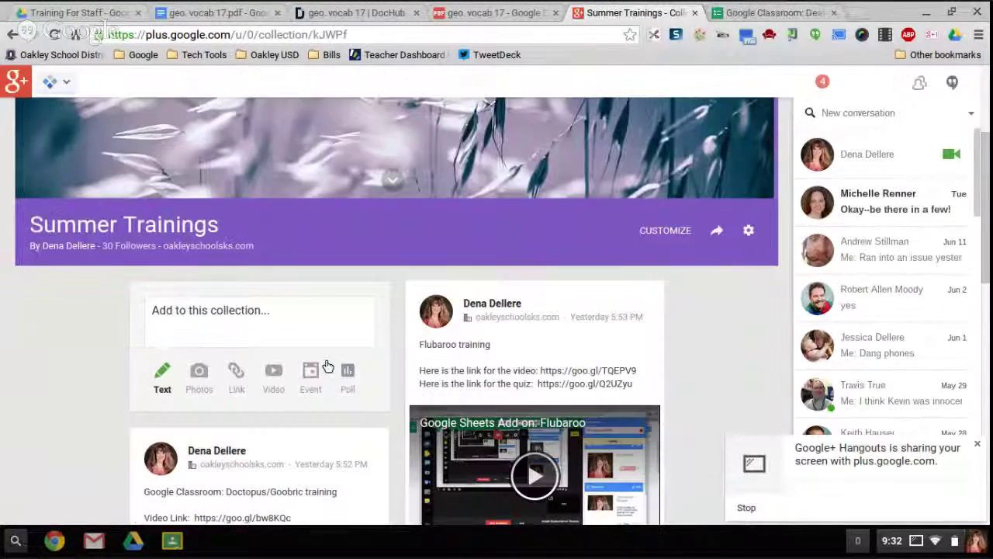
scroll(327, 365, "down", 2)
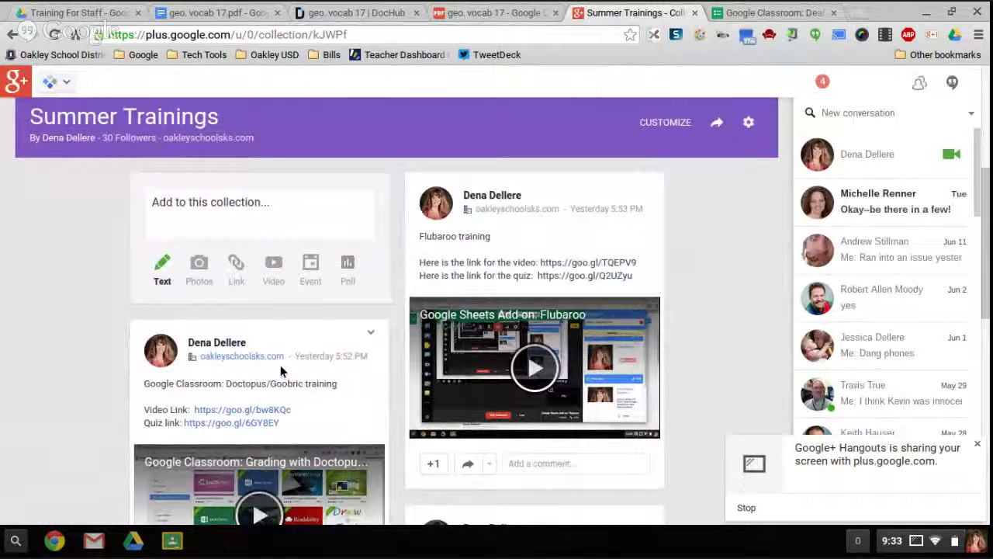
scroll(240, 314, "down", 1)
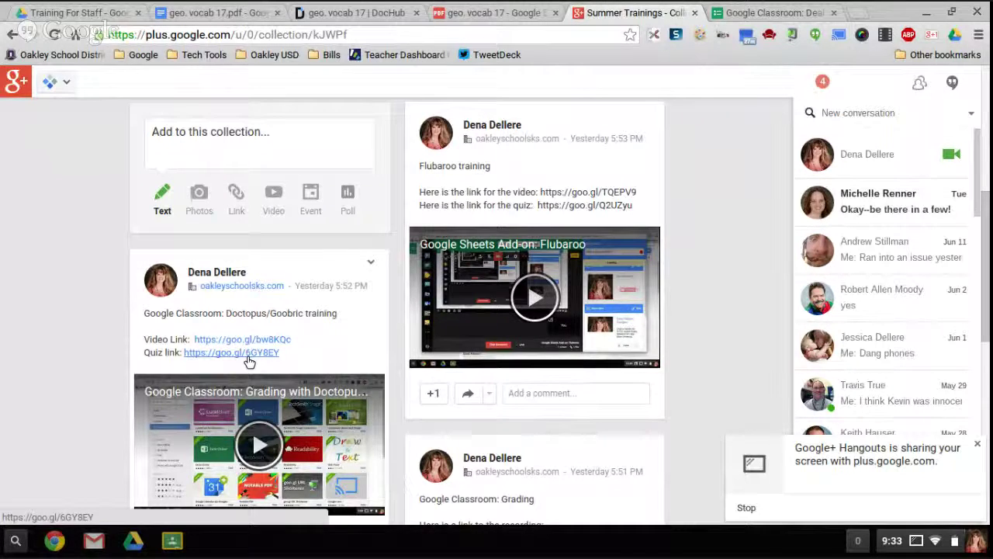
scroll(249, 361, "down", 2)
scroll(249, 361, "down", 5)
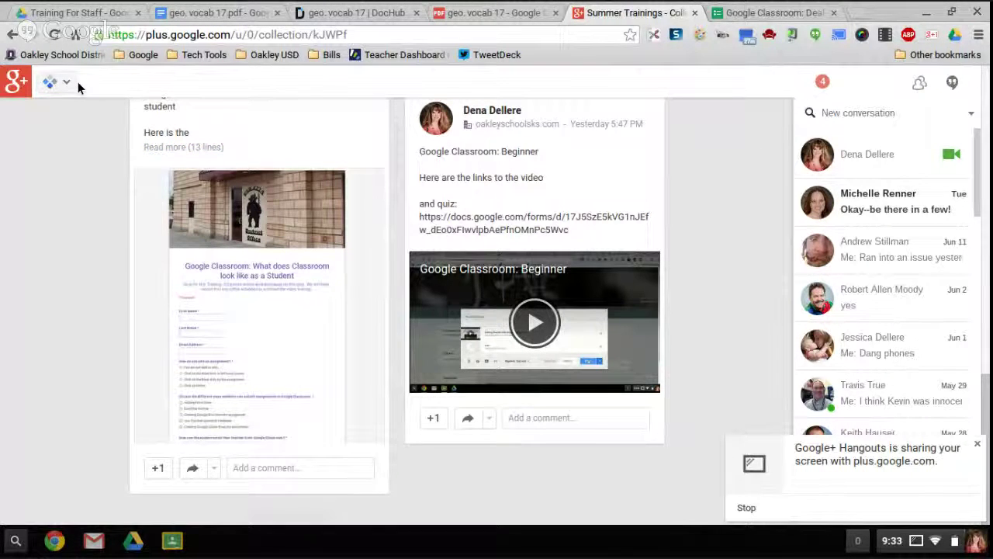
mouse_move(68, 89)
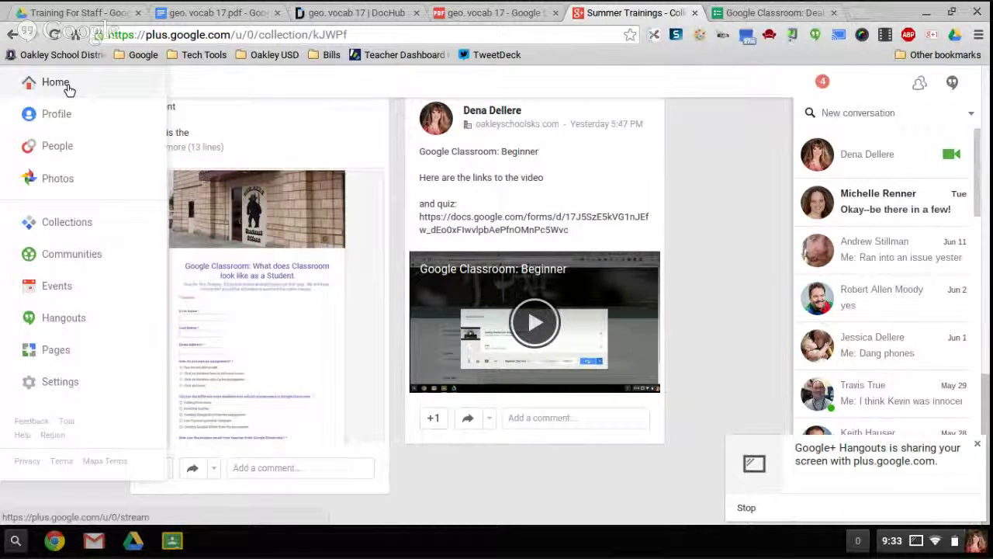
Go to the Google+ Collections page and look through the created collections and those from the Circles
left_click(49, 224)
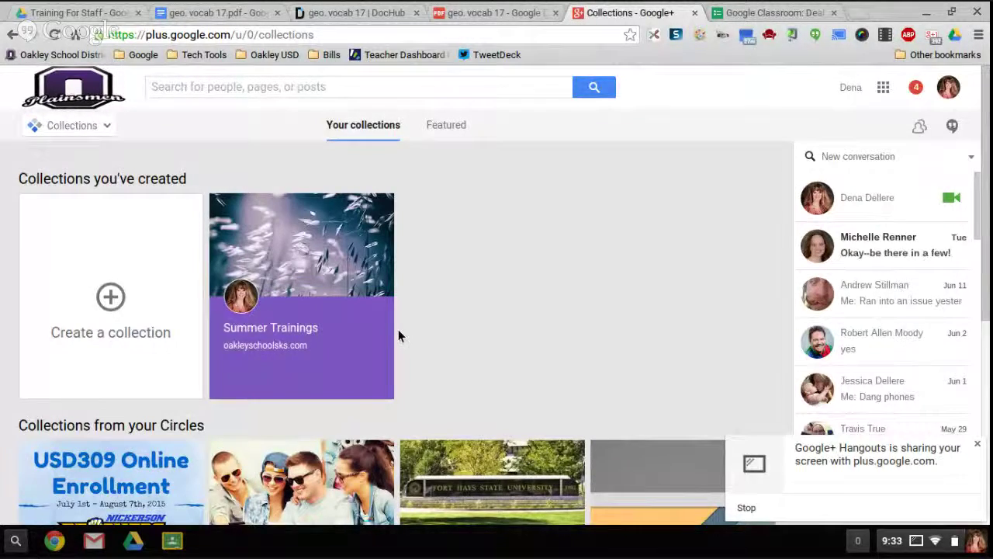
scroll(398, 329, "down", 3)
scroll(56, 189, "down", 1)
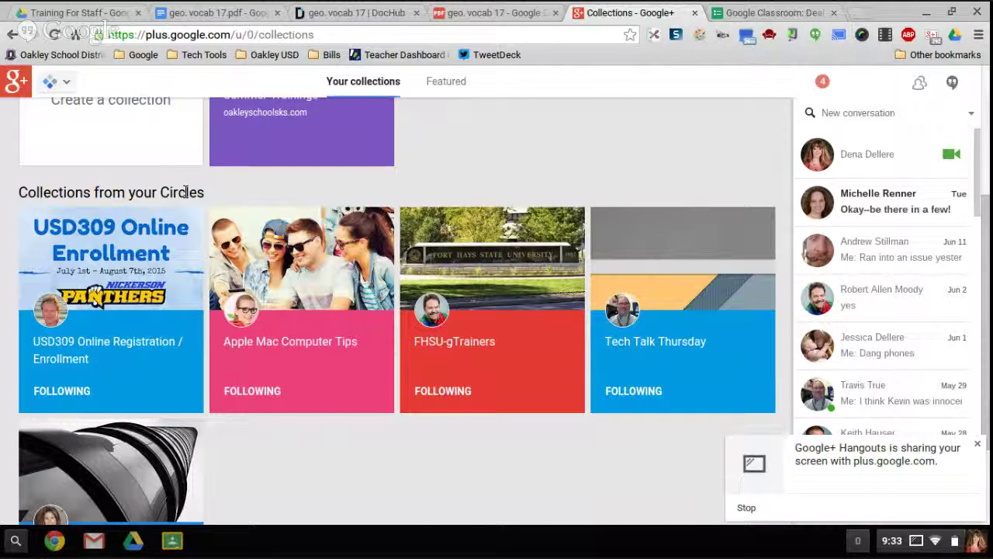
Go to Collections again through the Google+ navigation, look over the listed collections and open the Summer Trainings collection
mouse_move(50, 82)
left_click_drag(57, 213, 56, 217)
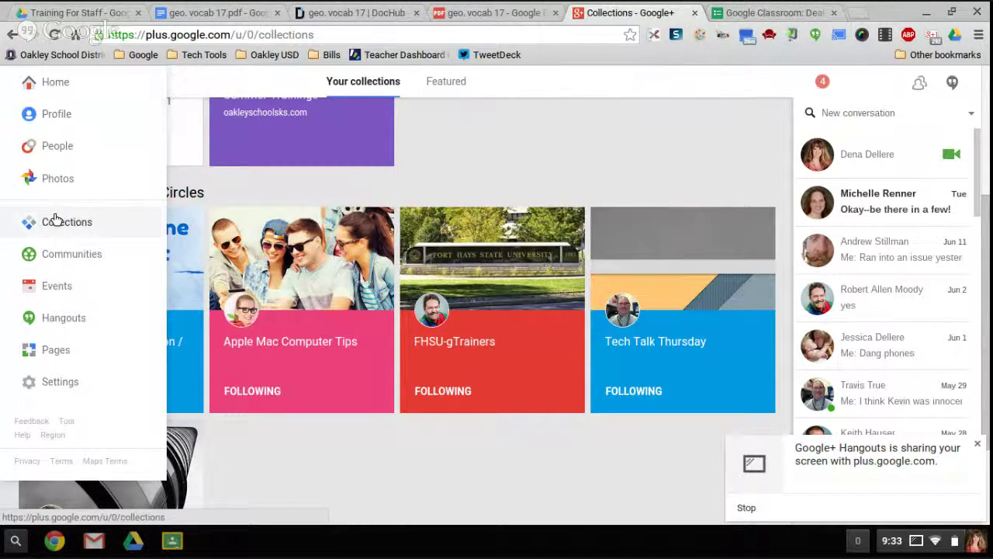
left_click(56, 220)
scroll(68, 257, "down", 2)
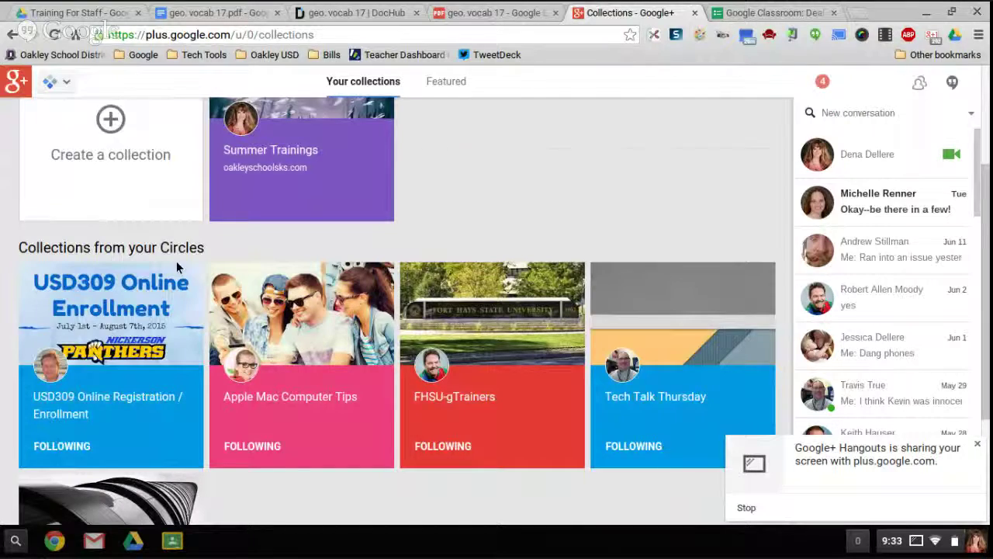
scroll(176, 268, "down", 2)
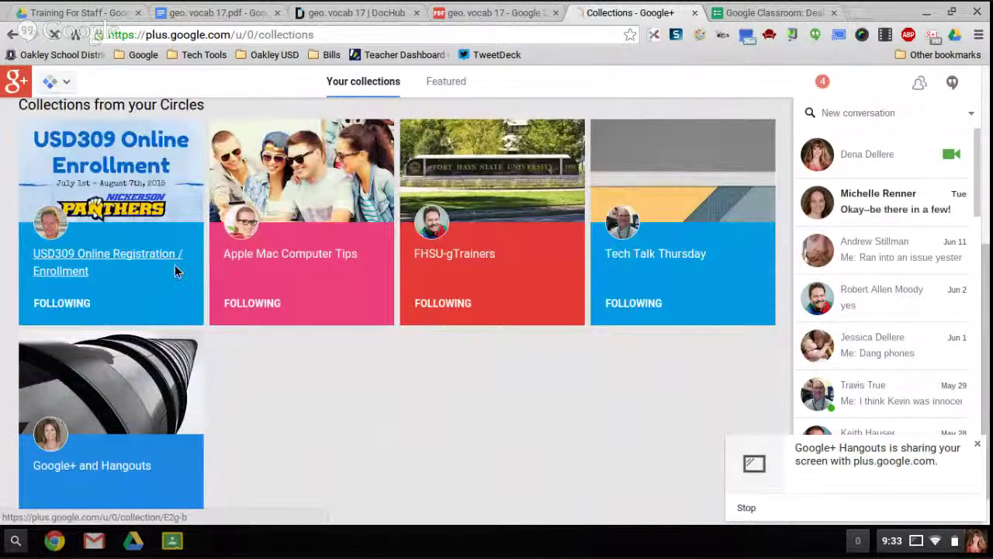
scroll(310, 157, "up", 2)
left_click(314, 170)
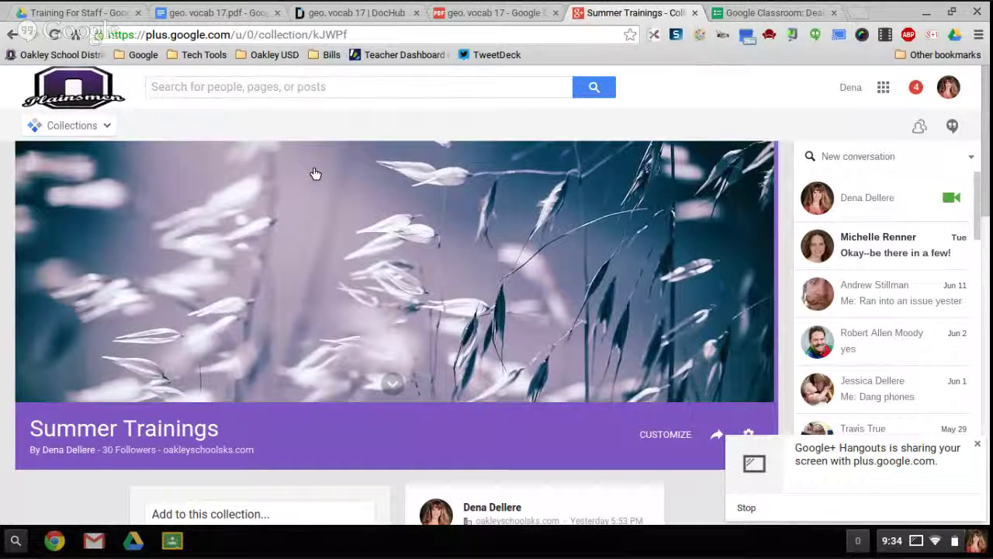
Return to the Training For Staff folder in Google Drive, then switch to the Google+ Hangouts window and stop the screen sharing
left_click(67, 14)
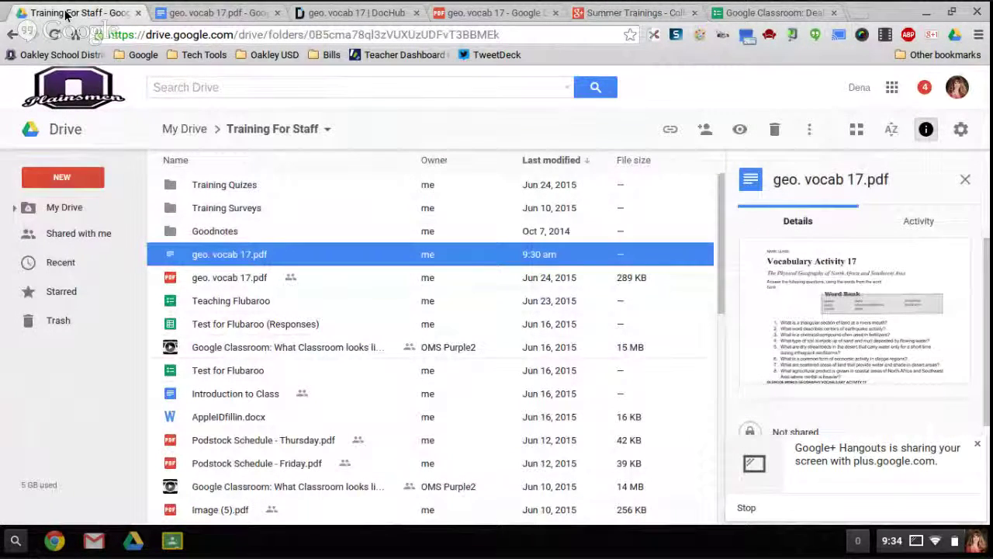
mouse_move(53, 535)
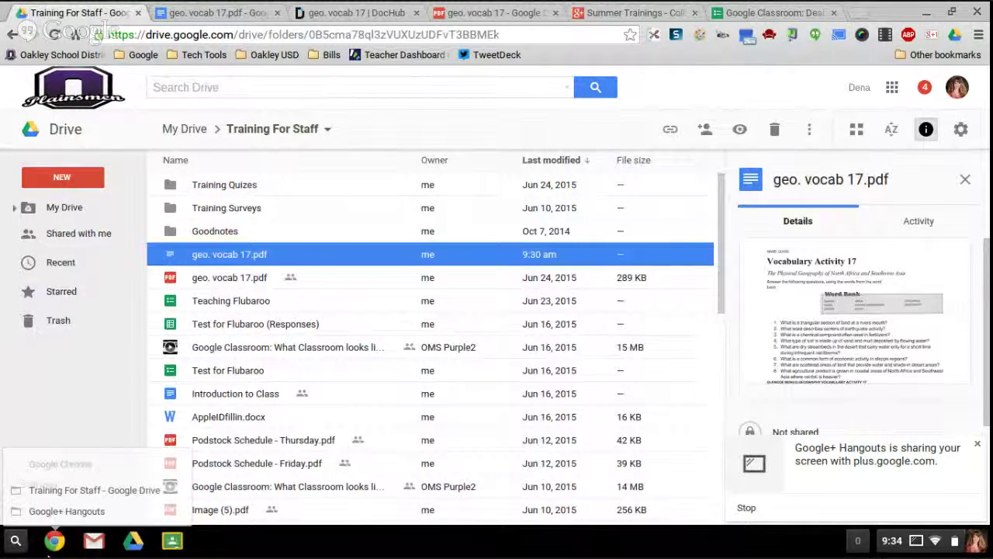
left_click(54, 511)
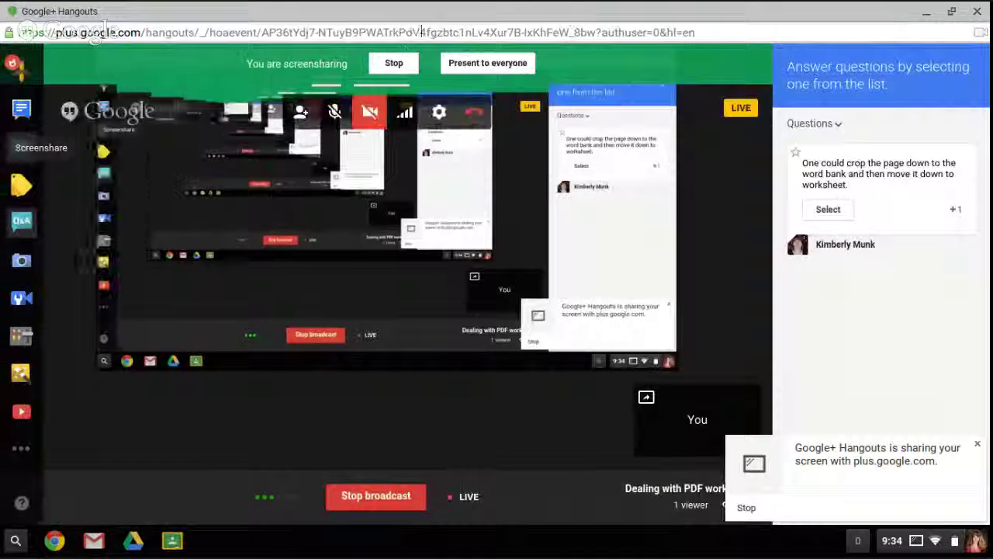
left_click(397, 62)
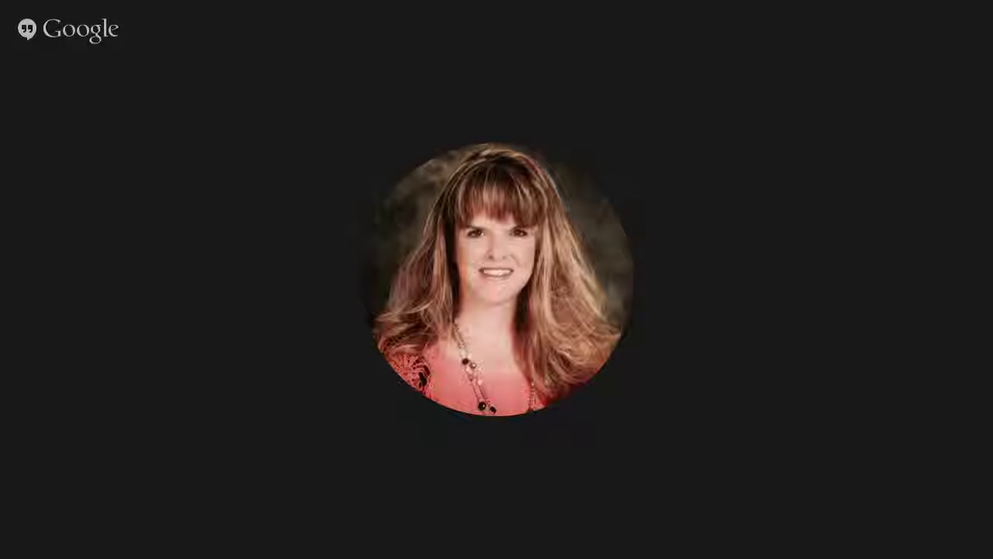